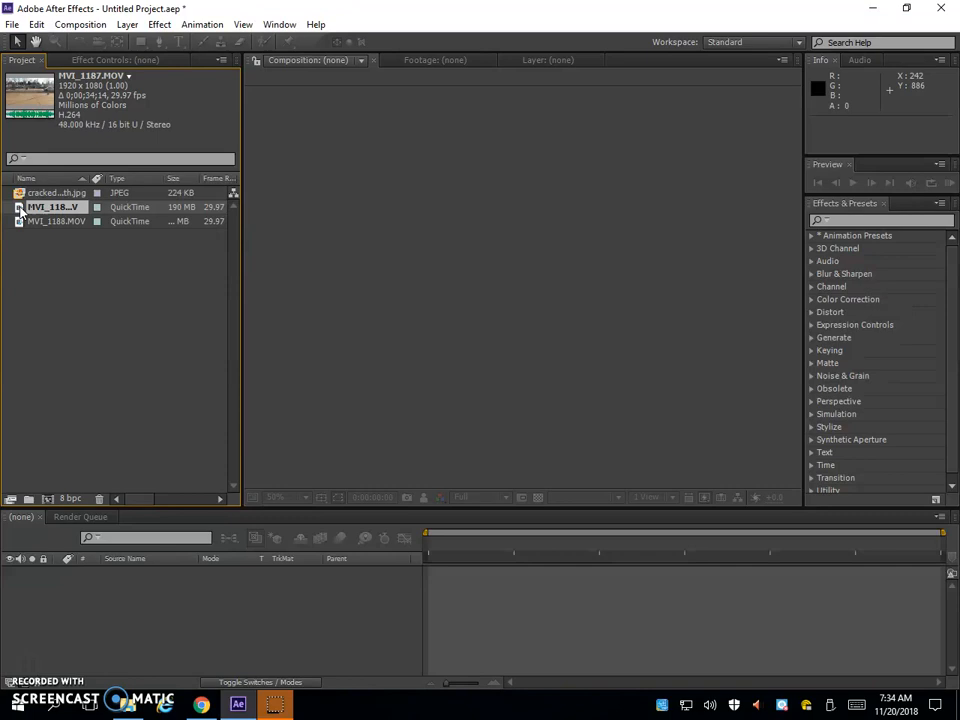
Create a new composition from the MVI_1187.MOV footage
{"action": "left_click", "coordinate": [18, 210]}
{"action": "right_click", "coordinate": [18, 210]}
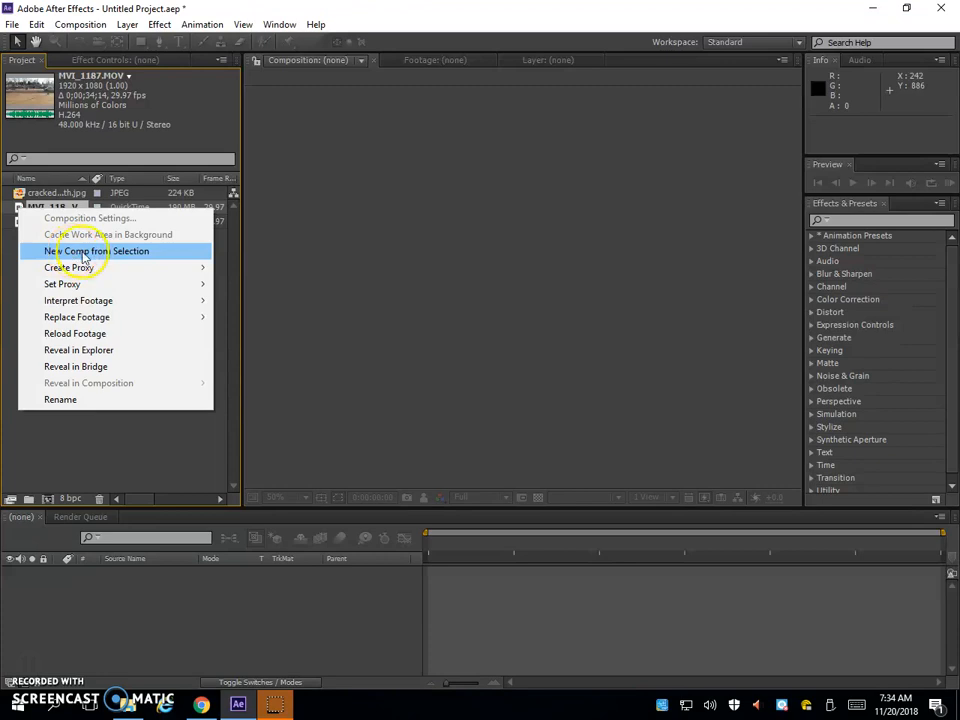
{"action": "left_click", "coordinate": [84, 257]}
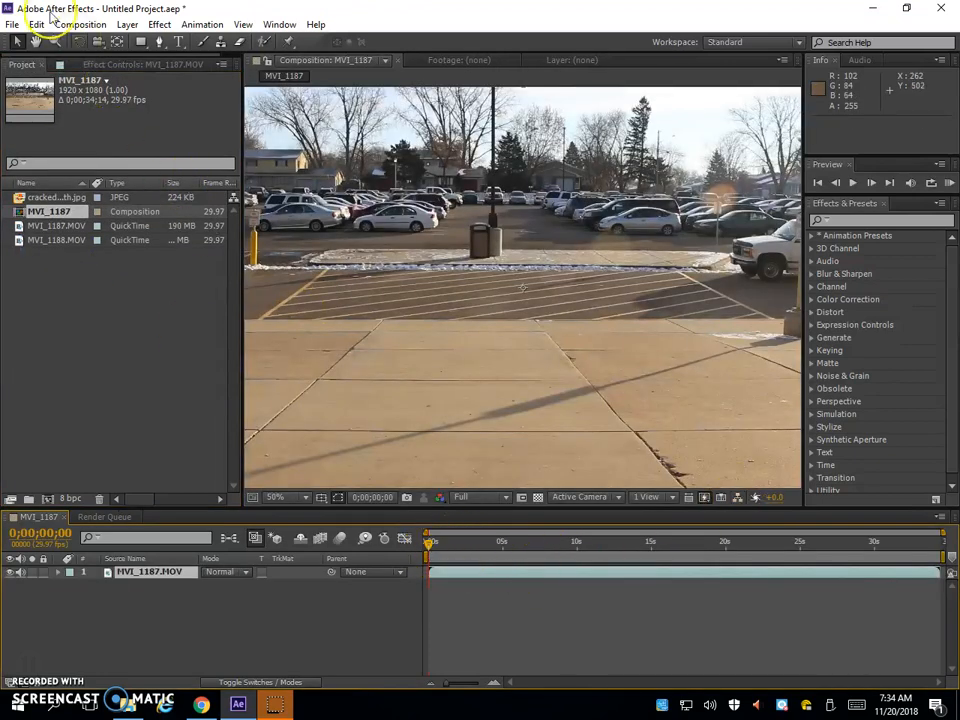
{"action": "left_click", "coordinate": [38, 25]}
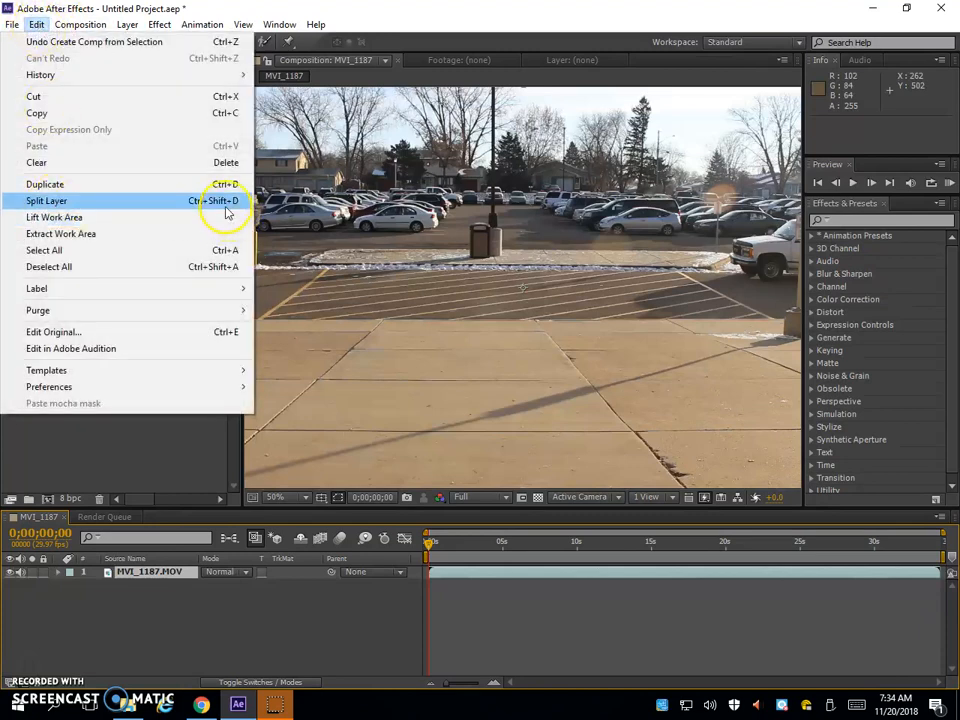
{"action": "left_click", "coordinate": [480, 9]}
{"action": "left_click", "coordinate": [40, 25]}
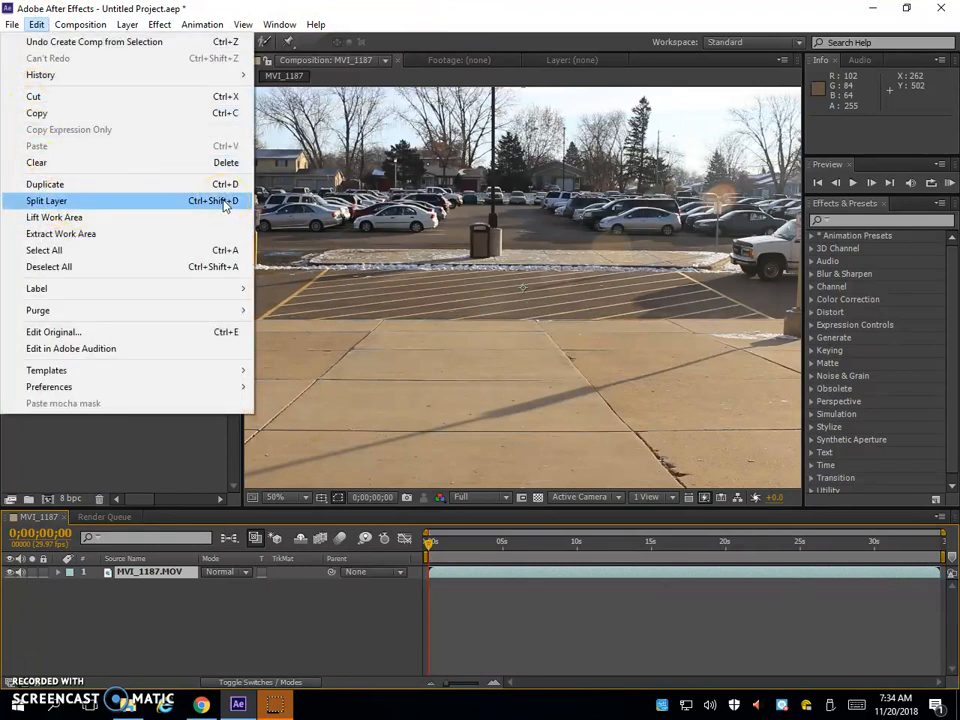
{"action": "left_click", "coordinate": [574, 31]}
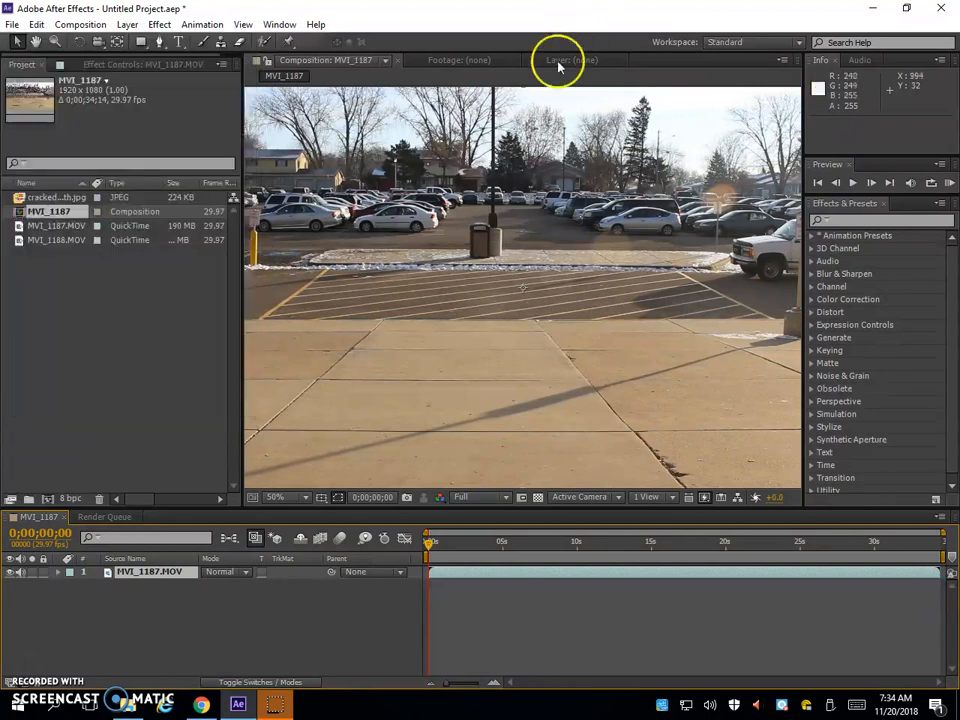
Split the MVI_1187.MOV layer at 0;00;10;00, before the figure appears
{"action": "left_click", "coordinate": [531, 545]}
{"action": "left_click_drag", "start_coordinate": [563, 550], "coordinate": [575, 546]}
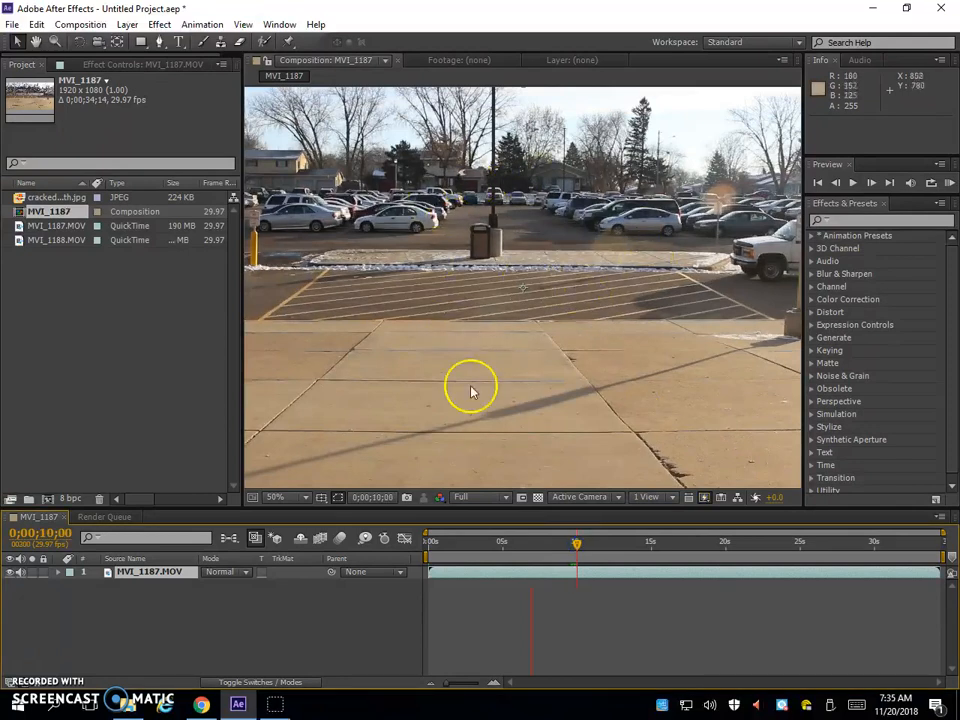
{"action": "key", "text": "ctrl+shift+d"}
Go to about 0;00;24;25 in the footage and set the composition preview resolution to Auto
{"action": "left_click", "coordinate": [587, 543]}
{"action": "left_click_drag", "start_coordinate": [672, 545], "coordinate": [796, 553]}
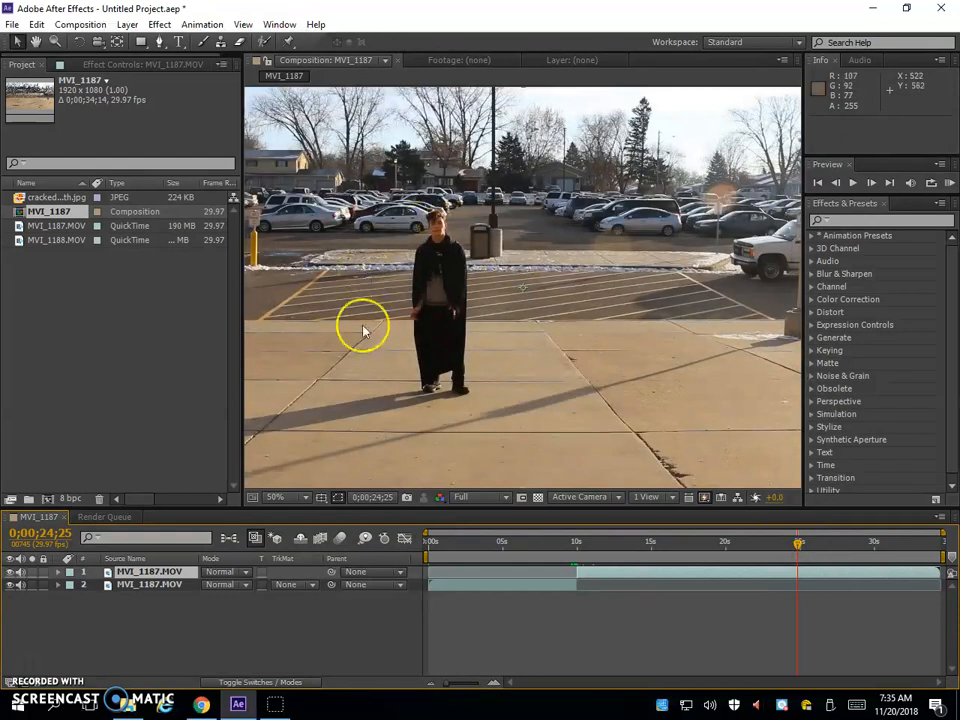
{"action": "left_click", "coordinate": [485, 497]}
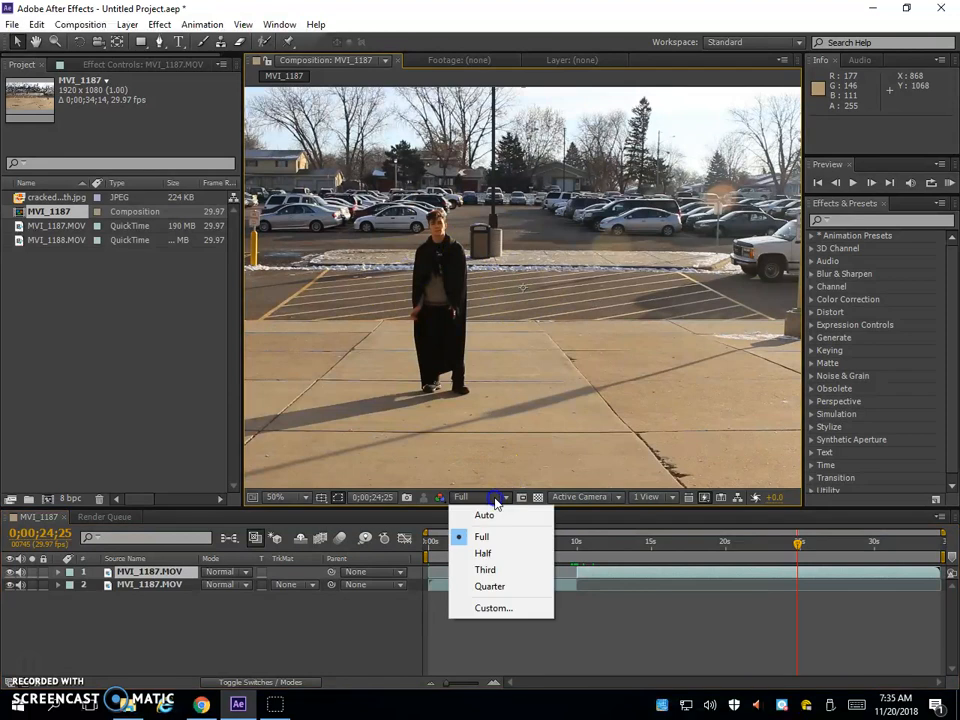
{"action": "left_click", "coordinate": [490, 516]}
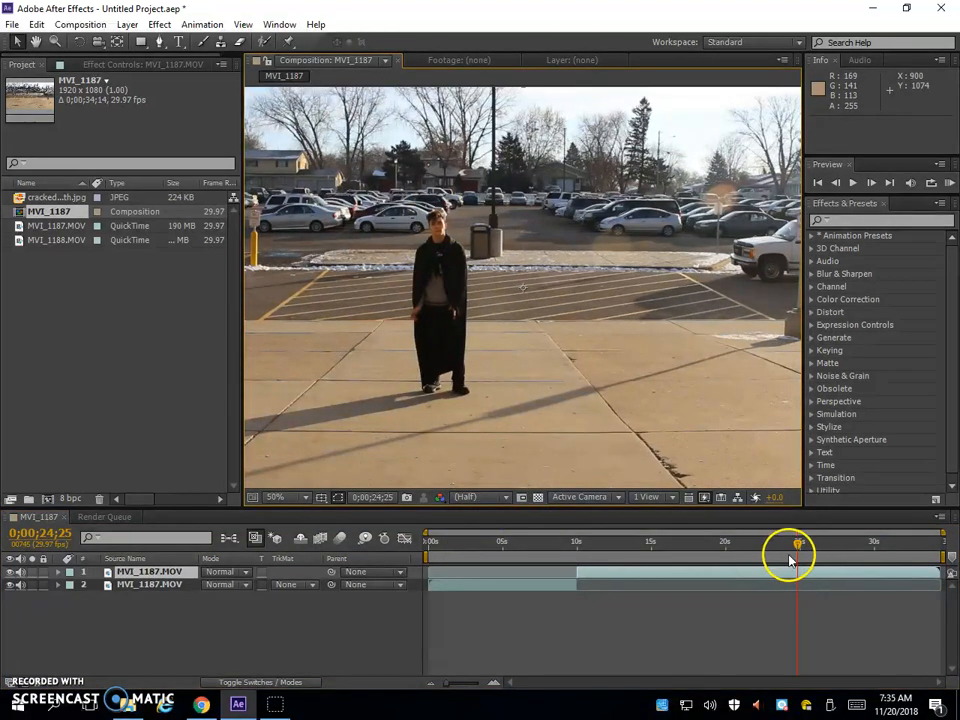
Split the second clip at 0;00;28;12, where the figure is in mid-jump
{"action": "left_click_drag", "start_coordinate": [797, 545], "coordinate": [853, 546]}
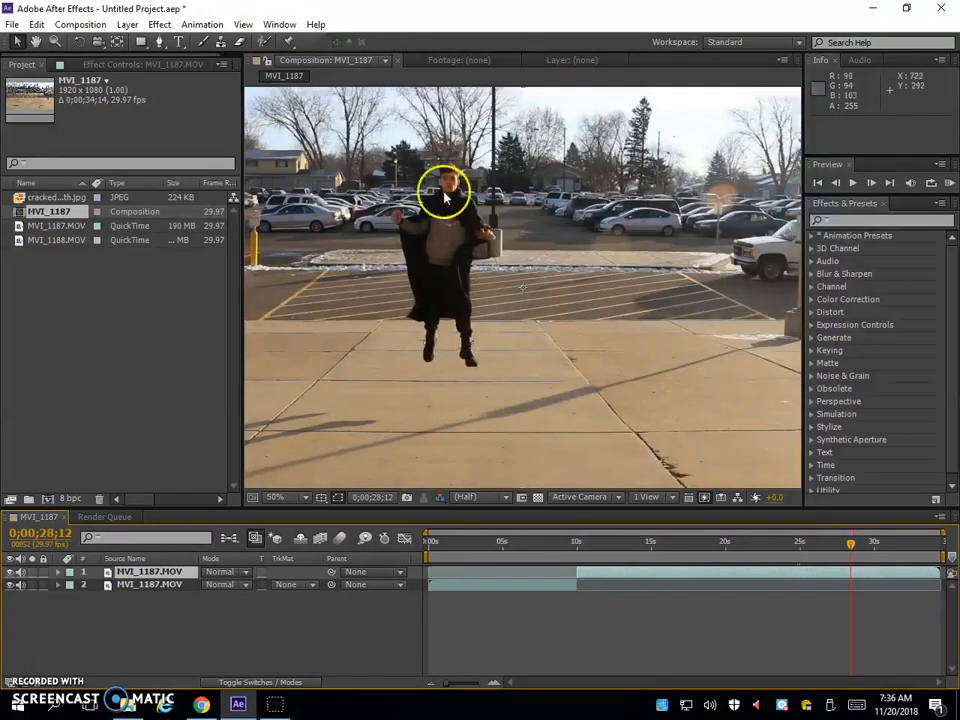
{"action": "left_click", "coordinate": [849, 574]}
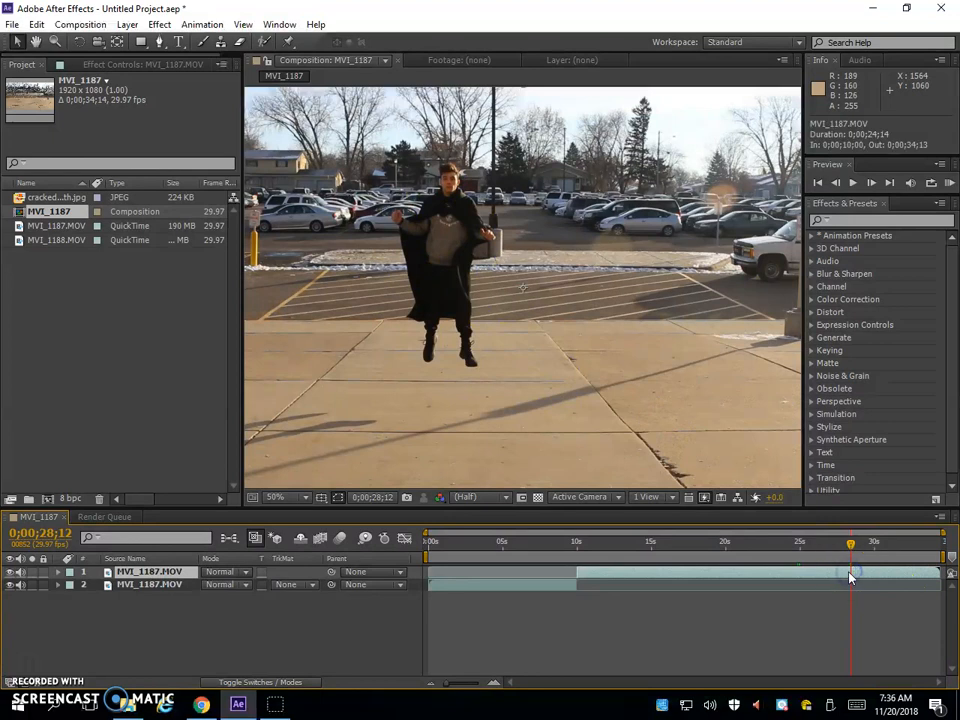
{"action": "key", "text": "ctrl+shift+d"}
Split the last clip at 0;00;30;08, while the figure is crouching after the landing
{"action": "left_click_drag", "start_coordinate": [851, 546], "coordinate": [878, 545]}
{"action": "left_click", "coordinate": [878, 576]}
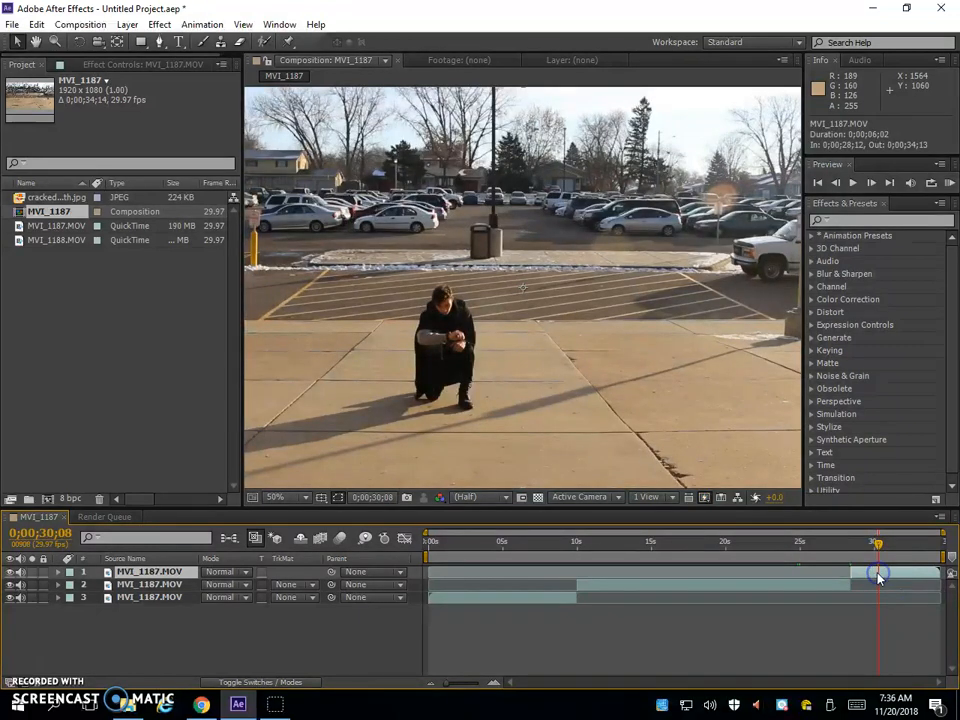
{"action": "key", "text": "ctrl+d"}
Delete the clip that runs from 0;00;10;00 to the jump at 0;00;28;12
{"action": "left_click_drag", "start_coordinate": [877, 545], "coordinate": [915, 549]}
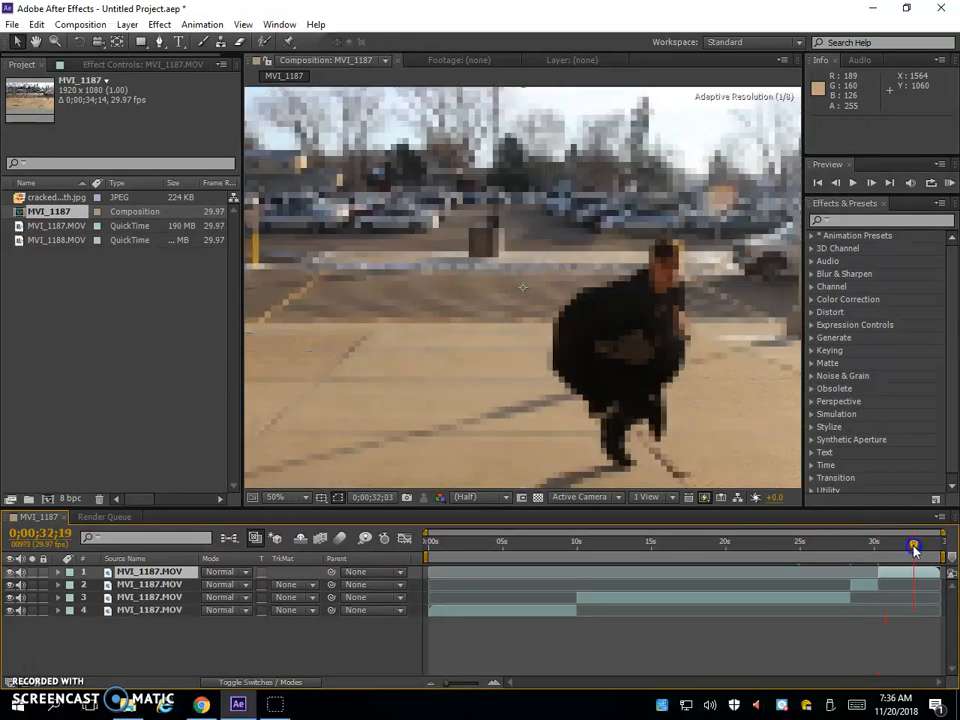
{"action": "left_click_drag", "start_coordinate": [765, 544], "coordinate": [656, 553]}
{"action": "left_click", "coordinate": [687, 601]}
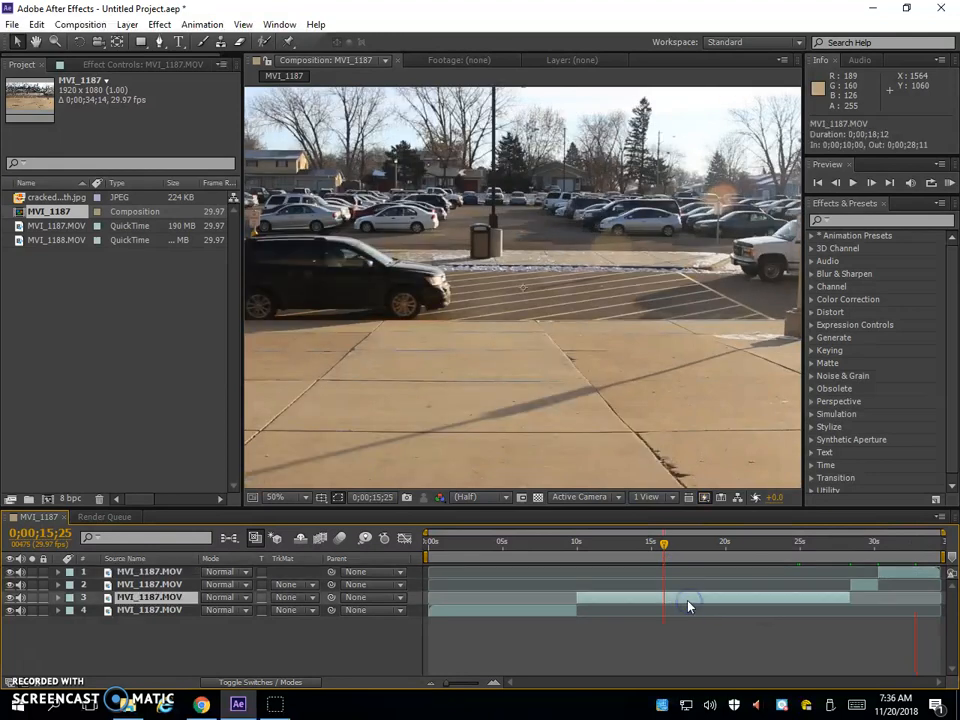
{"action": "key", "text": "Delete"}
Move the short landing clip to start at 0;00;08;05 and the final clip to start at 0;00;10;00
{"action": "left_click_drag", "start_coordinate": [864, 596], "coordinate": [562, 595]}
{"action": "left_click_drag", "start_coordinate": [905, 568], "coordinate": [598, 587]}
Open the short landing clip in its layer view at 0;00;08;19 and activate the Roto Brush tool
{"action": "left_click_drag", "start_coordinate": [547, 540], "coordinate": [562, 566]}
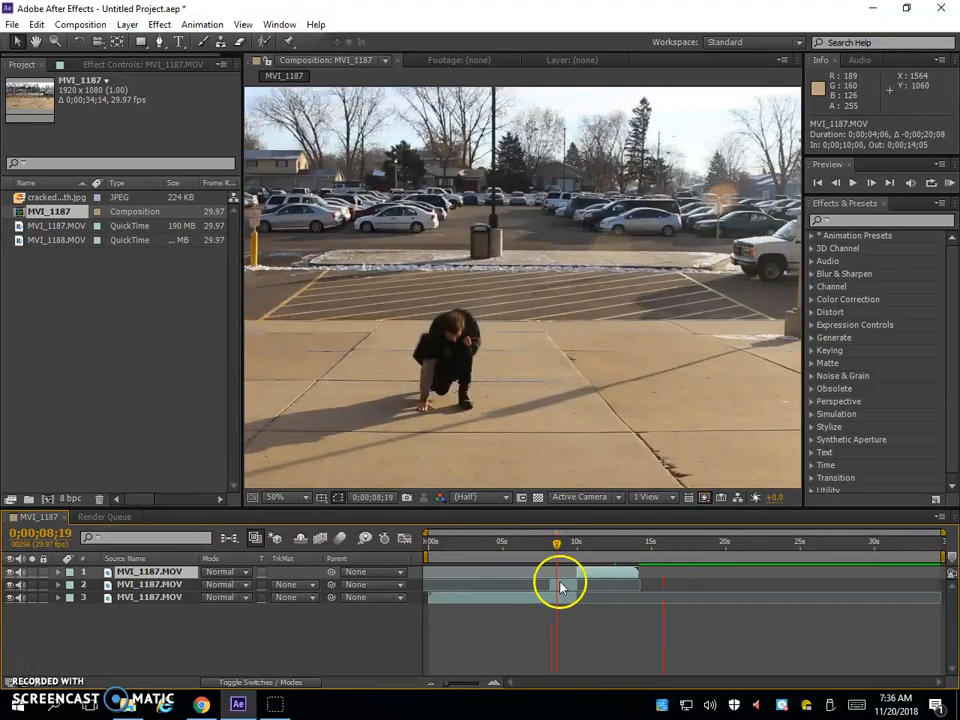
{"action": "left_click", "coordinate": [560, 587]}
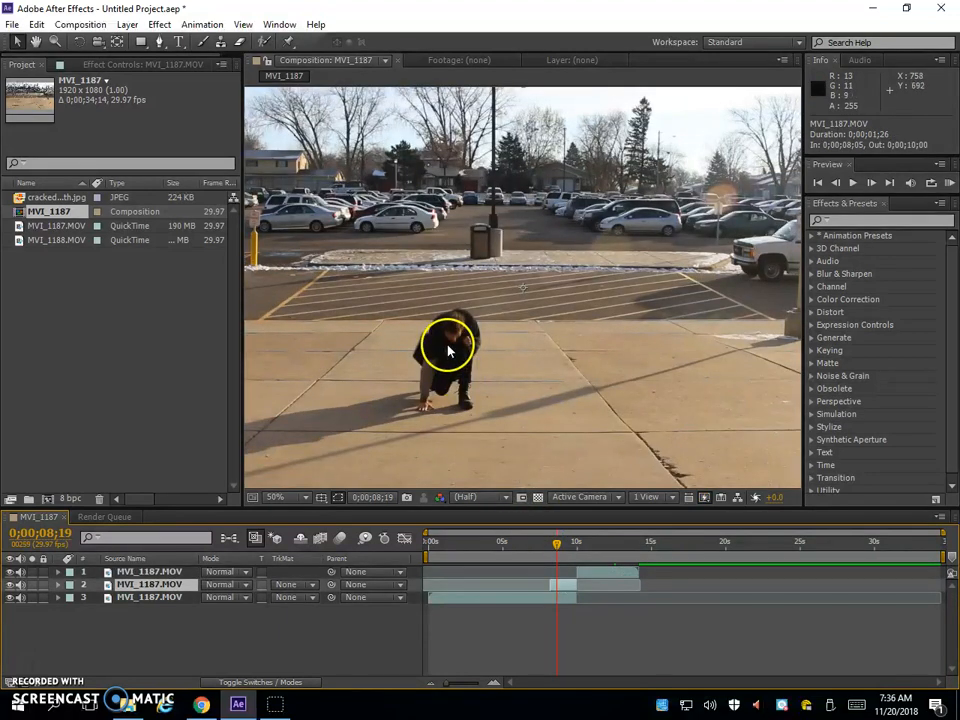
{"action": "left_click", "coordinate": [564, 588]}
{"action": "double_click", "coordinate": [564, 588]}
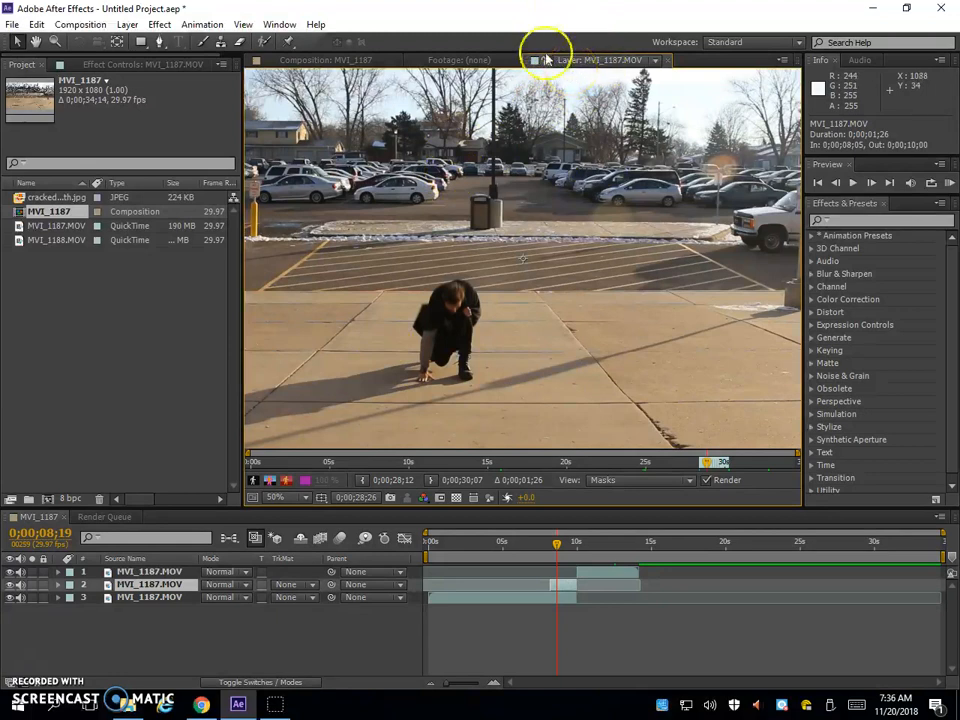
{"action": "left_click", "coordinate": [264, 43]}
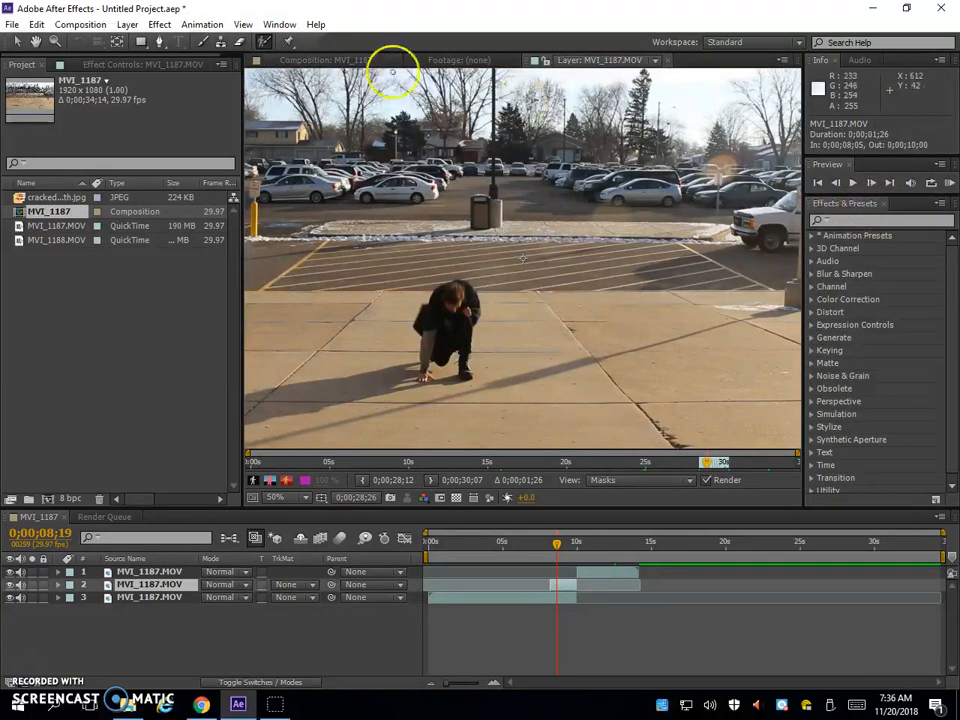
Show the brush settings and set the Roto Brush diameter to 17 px
{"action": "left_click", "coordinate": [270, 25]}
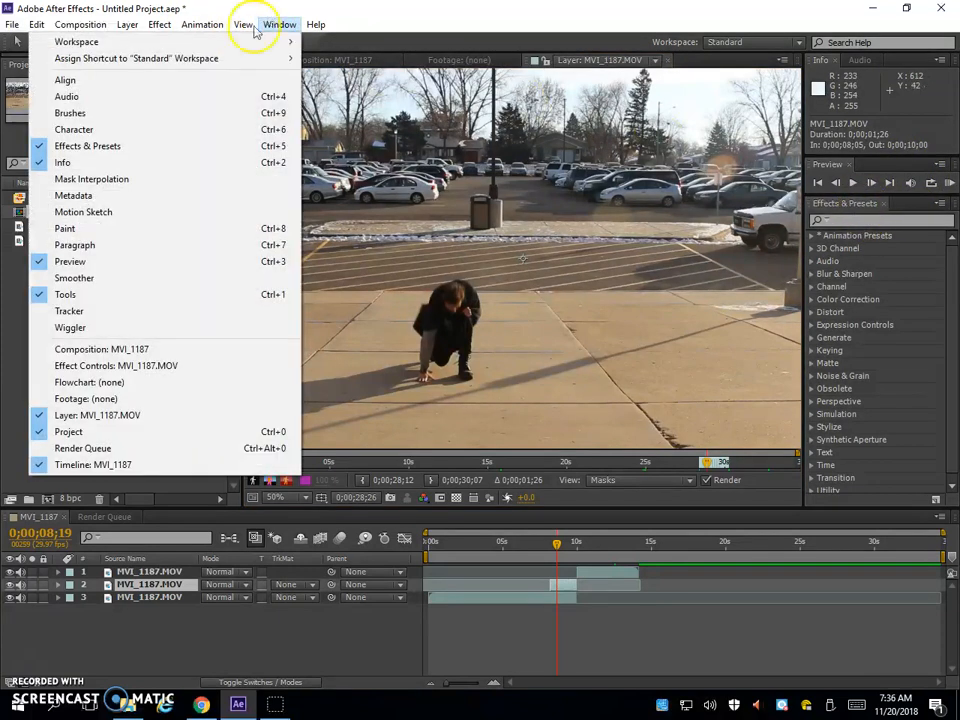
{"action": "left_click", "coordinate": [232, 113]}
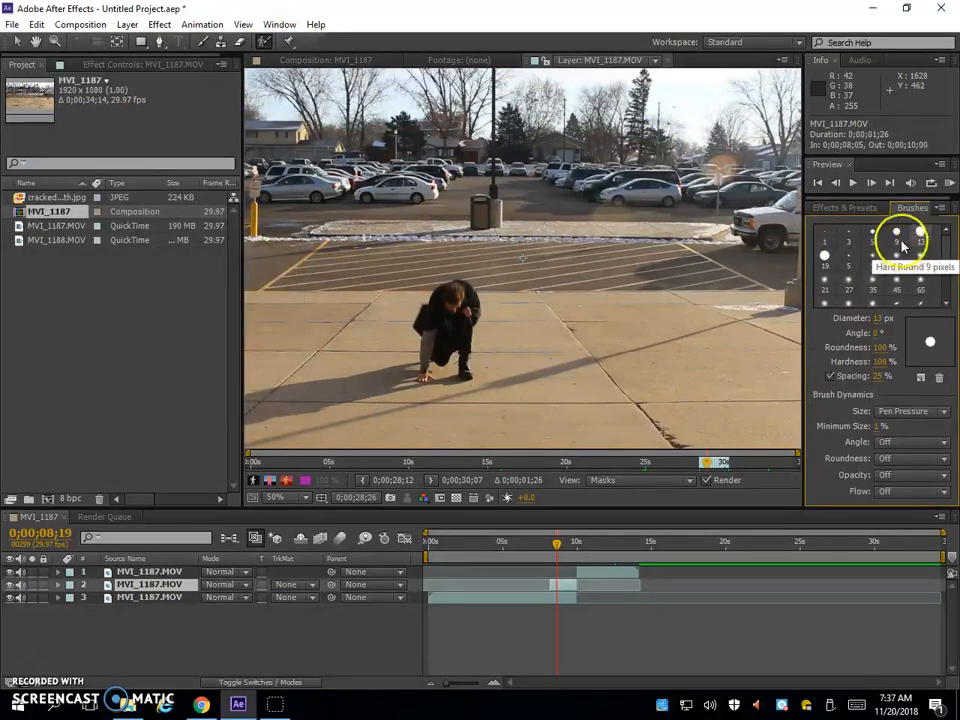
{"action": "left_click", "coordinate": [882, 319]}
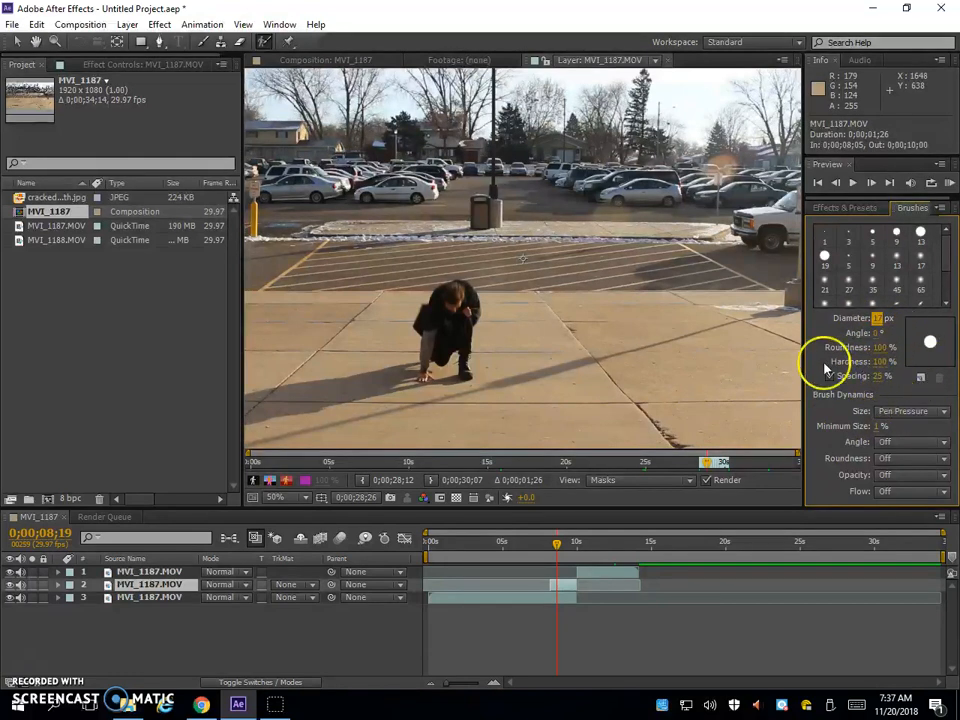
{"action": "left_click", "coordinate": [275, 24]}
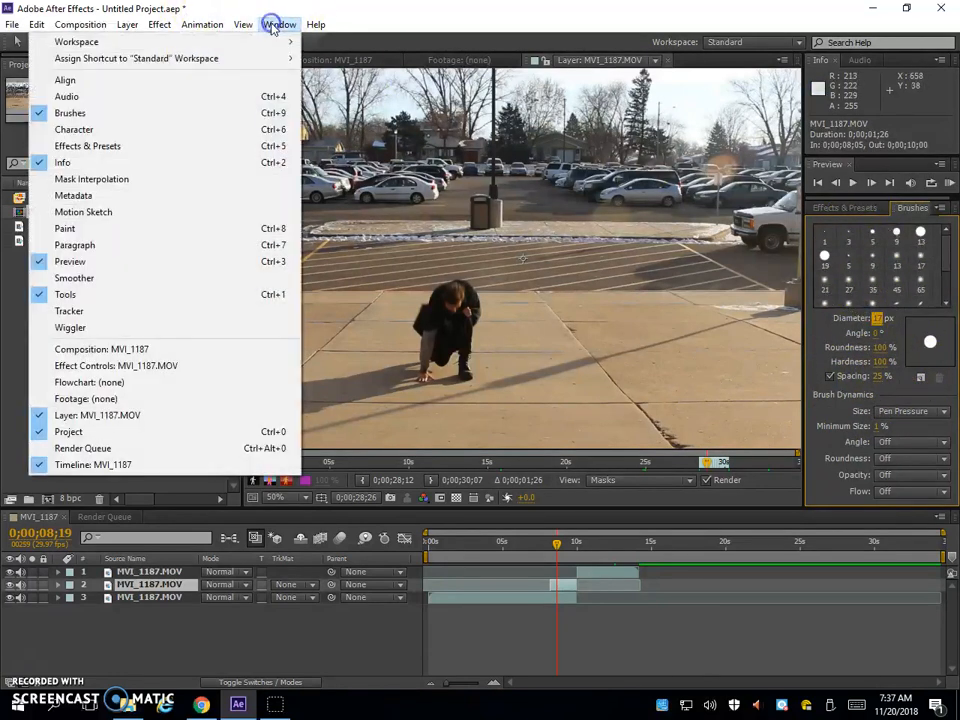
{"action": "left_click", "coordinate": [244, 117]}
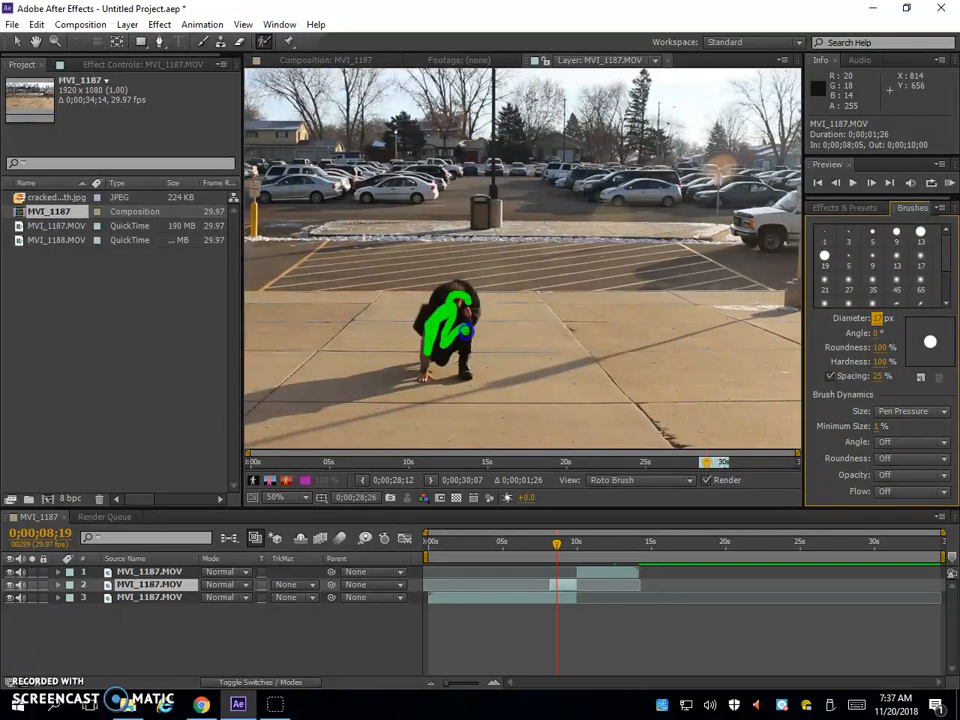
Paint Roto Brush foreground strokes over the crouching figure, from head to feet and hand, at 0;00;08;19
{"action": "left_click_drag", "start_coordinate": [465, 329], "coordinate": [467, 356]}
{"action": "left_click_drag", "start_coordinate": [408, 378], "coordinate": [422, 370]}
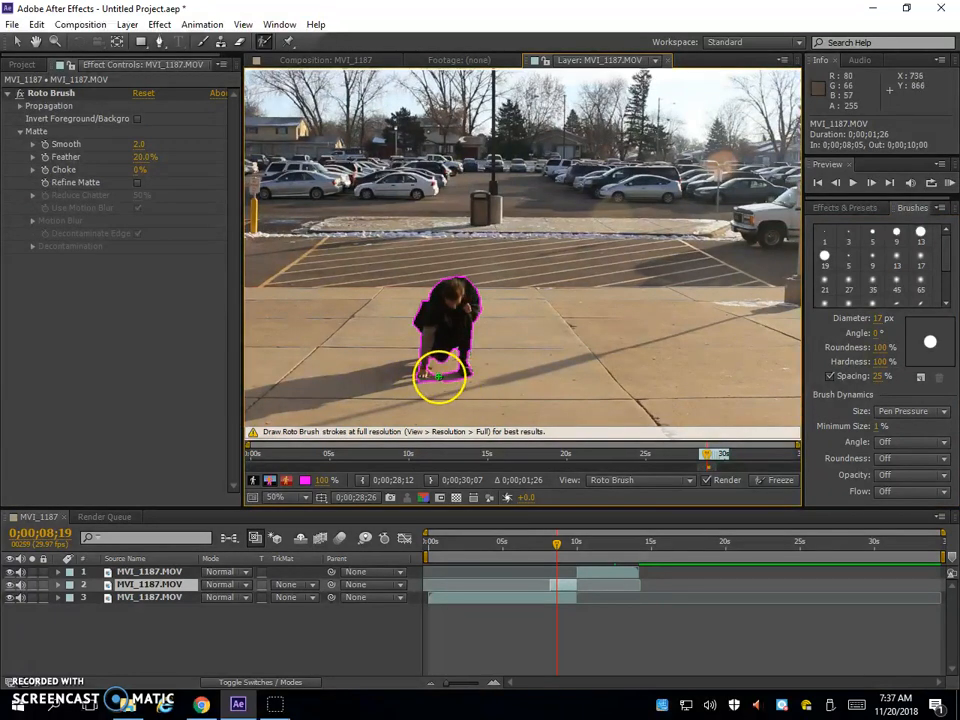
{"action": "key", "text": "."}
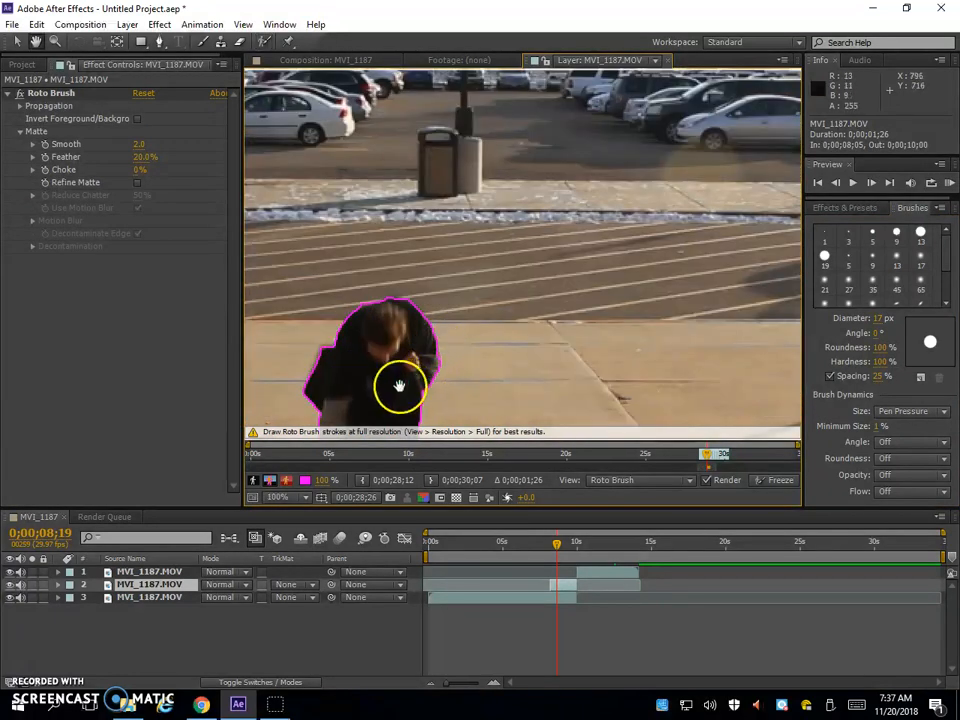
{"action": "left_click_drag", "start_coordinate": [364, 393], "coordinate": [480, 247]}
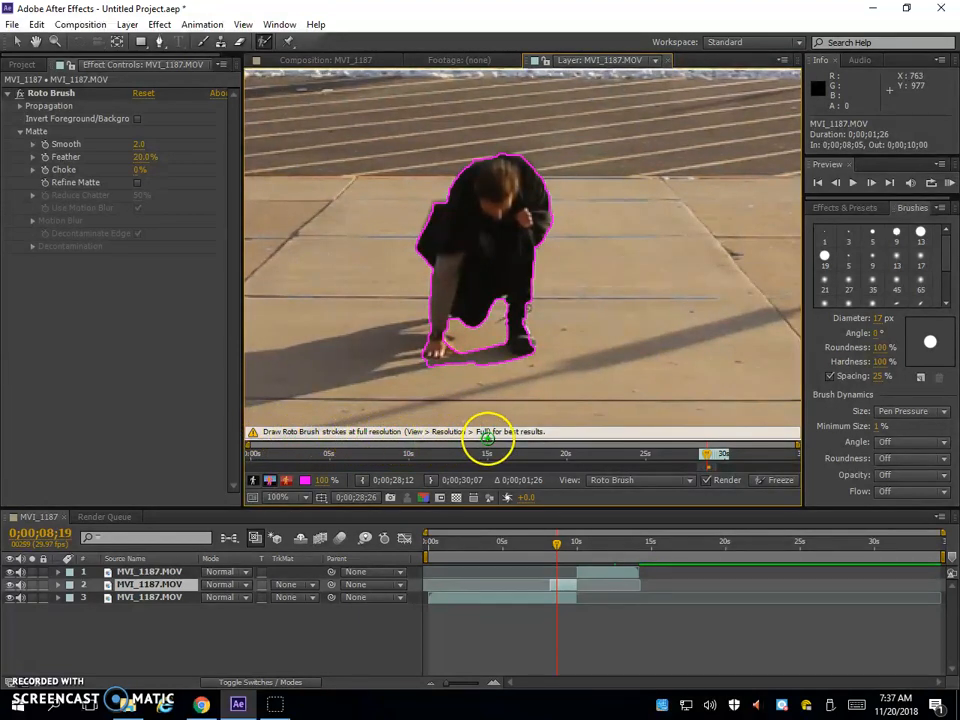
Set the layer view resolution to Full and add the figure's hand on the ground to the selection with a 5 px brush
{"action": "left_click", "coordinate": [242, 25]}
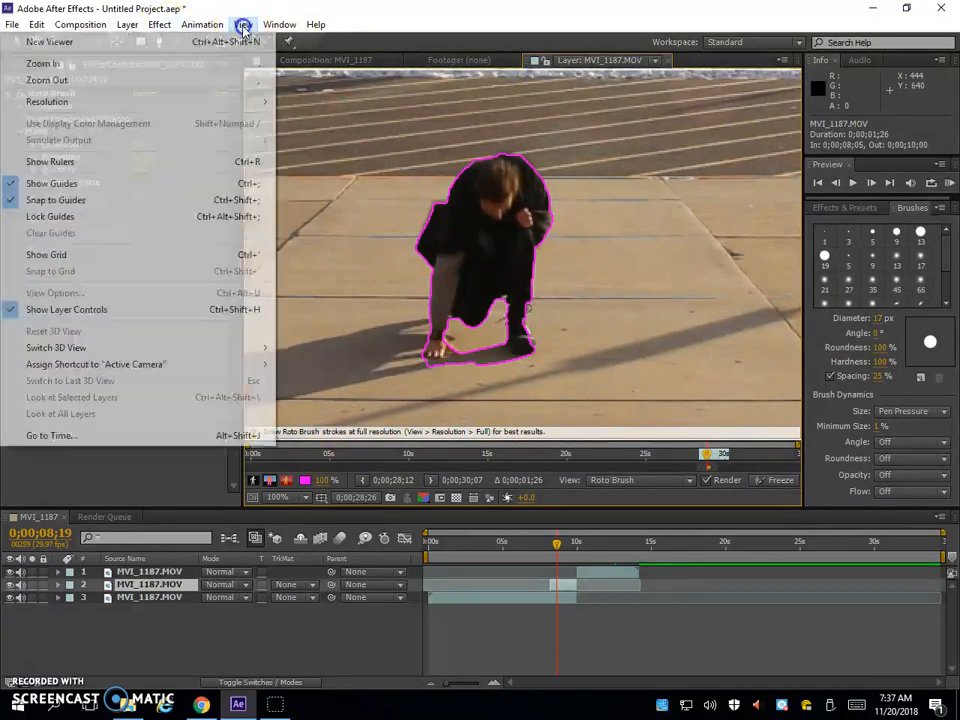
{"action": "mouse_move", "coordinate": [226, 108]}
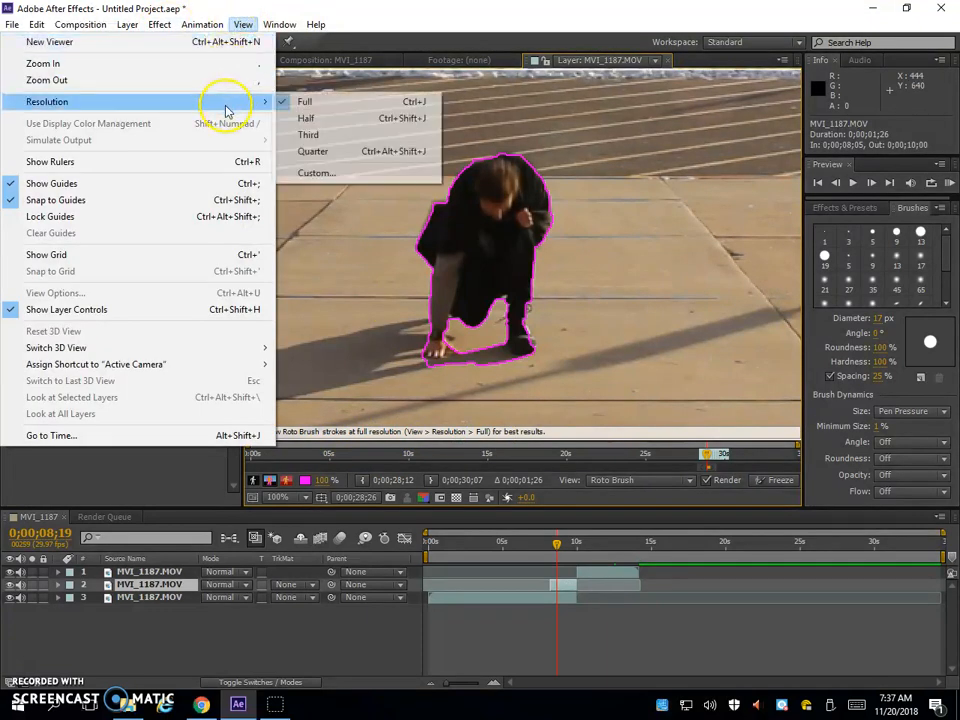
{"action": "left_click", "coordinate": [325, 104]}
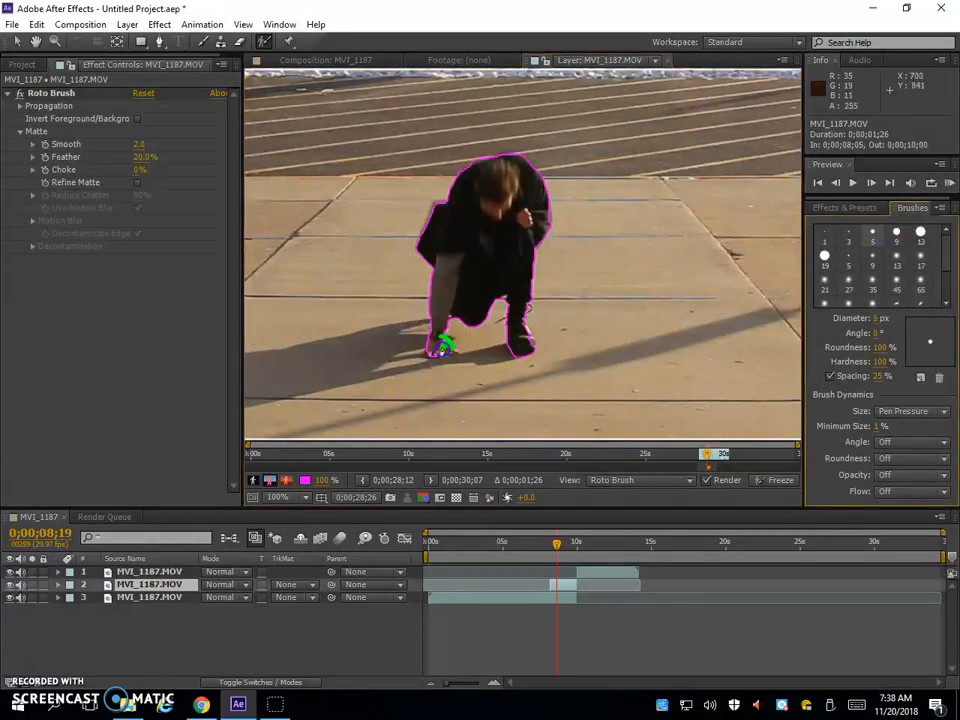
{"action": "mouse_move", "coordinate": [443, 345]}
{"action": "left_mouse_down"}
{"action": "mouse_move", "coordinate": [465, 345]}
{"action": "mouse_move", "coordinate": [452, 349]}
{"action": "left_mouse_up"}
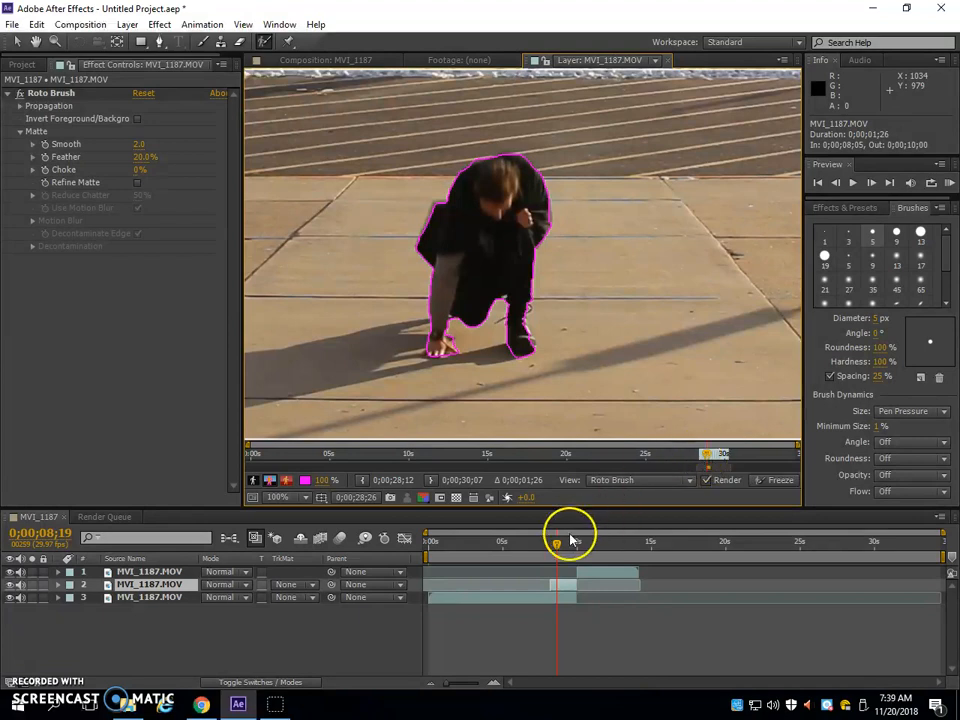
Go to 0;00;08;05 and correct the Roto Brush selection around the figure's head, shoulder, hands and cape
{"action": "left_click_drag", "start_coordinate": [557, 543], "coordinate": [549, 545]}
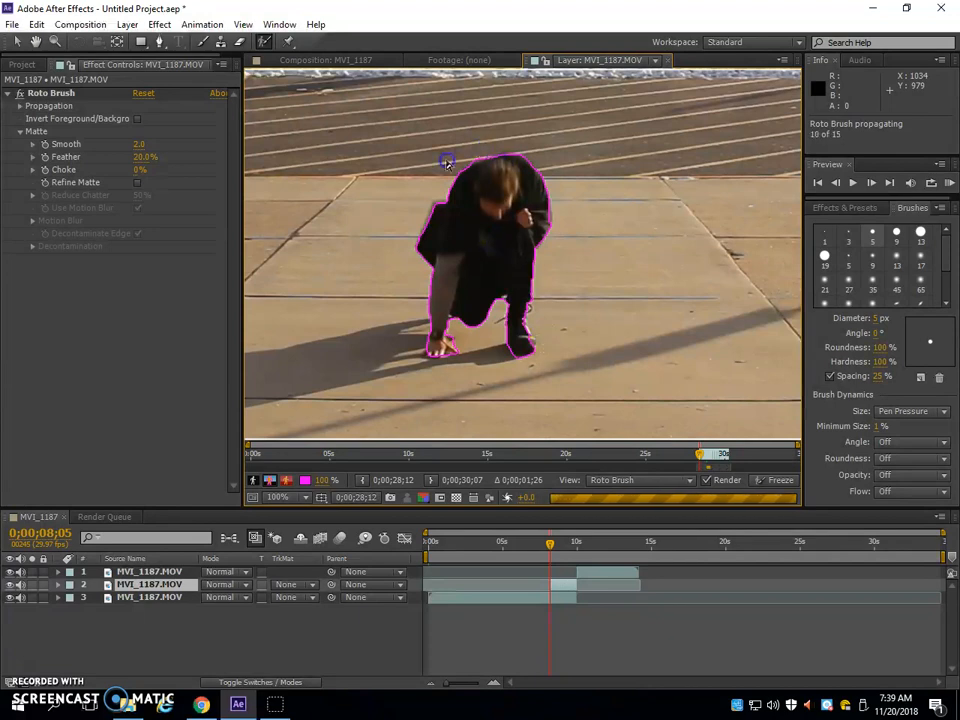
{"action": "mouse_move", "coordinate": [413, 234]}
{"action": "left_mouse_down"}
{"action": "mouse_move", "coordinate": [439, 270]}
{"action": "mouse_move", "coordinate": [449, 325]}
{"action": "left_mouse_up"}
{"action": "left_click", "coordinate": [531, 299]}
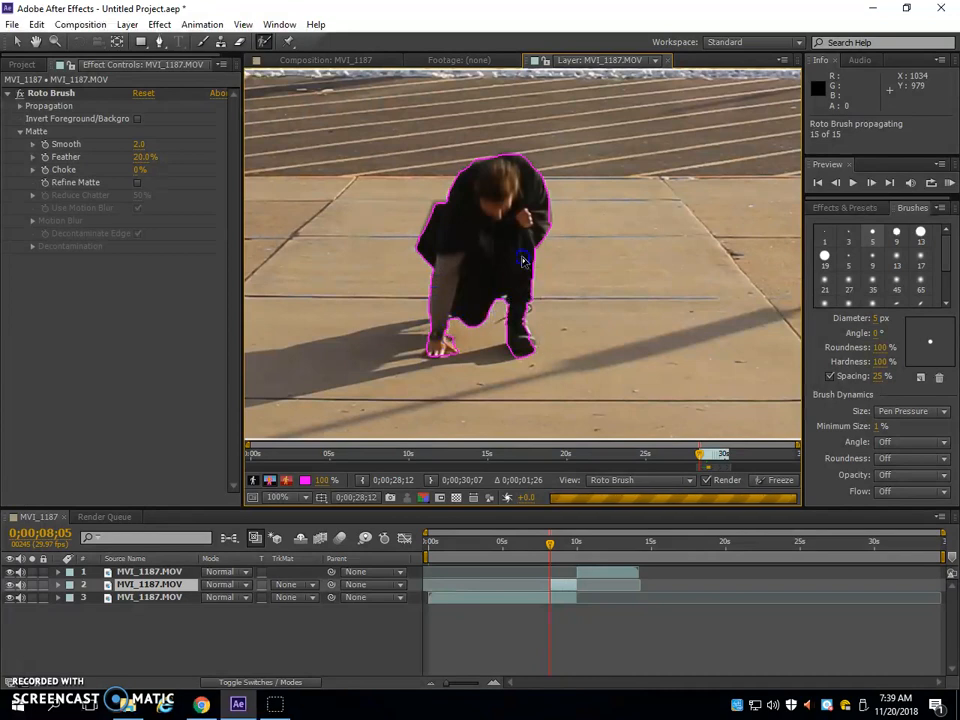
{"action": "left_click", "coordinate": [510, 161]}
{"action": "left_click_drag", "start_coordinate": [482, 135], "coordinate": [484, 361]}
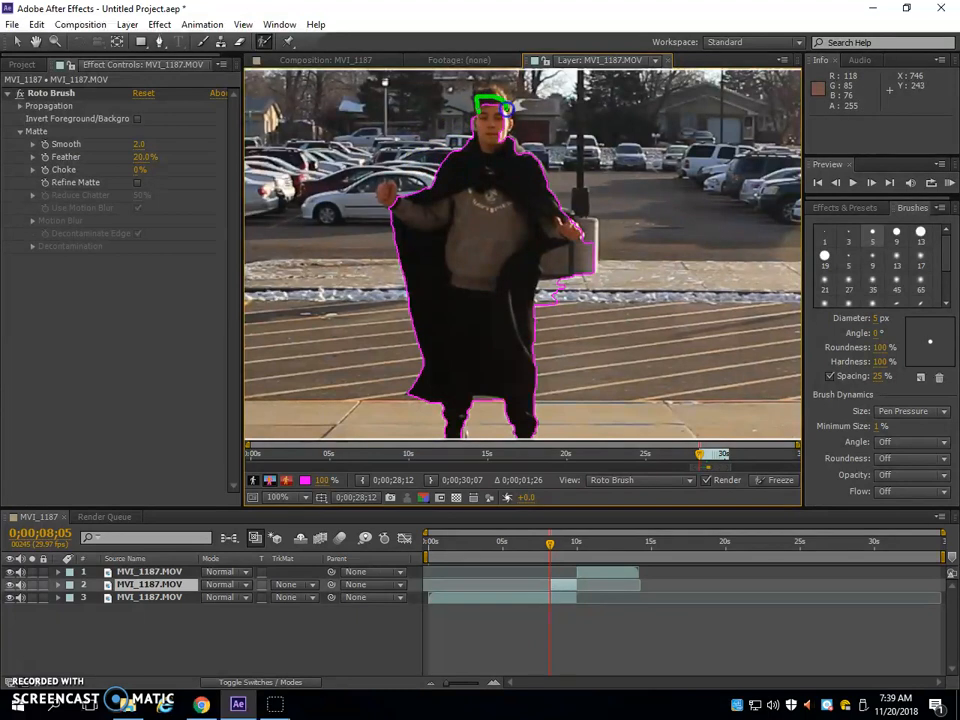
{"action": "left_click_drag", "start_coordinate": [509, 134], "coordinate": [514, 144]}
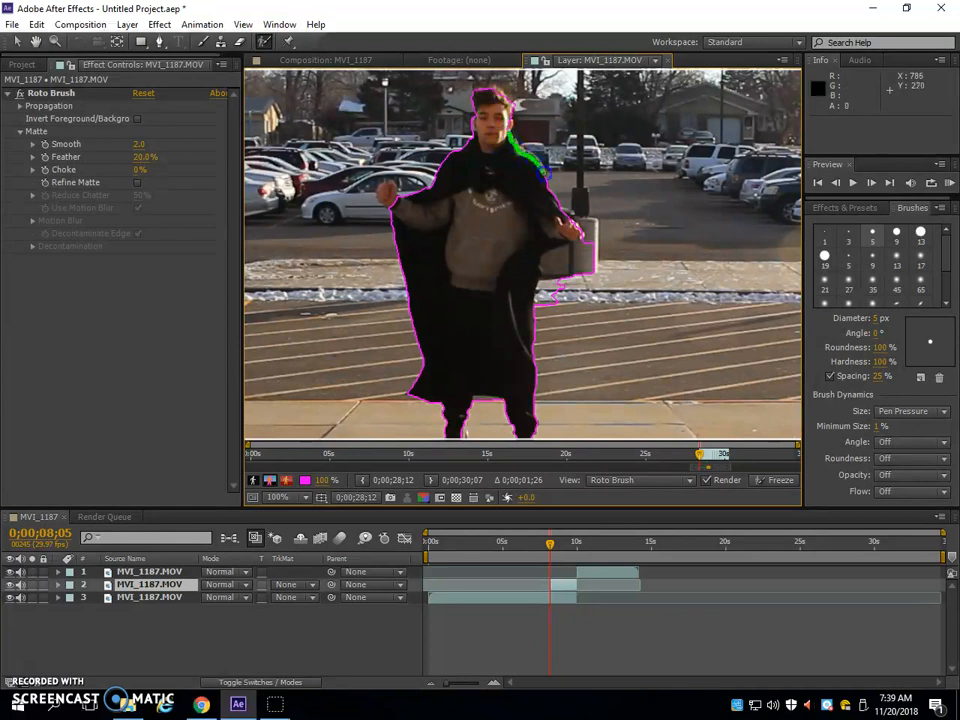
{"action": "left_click_drag", "start_coordinate": [570, 223], "coordinate": [545, 170]}
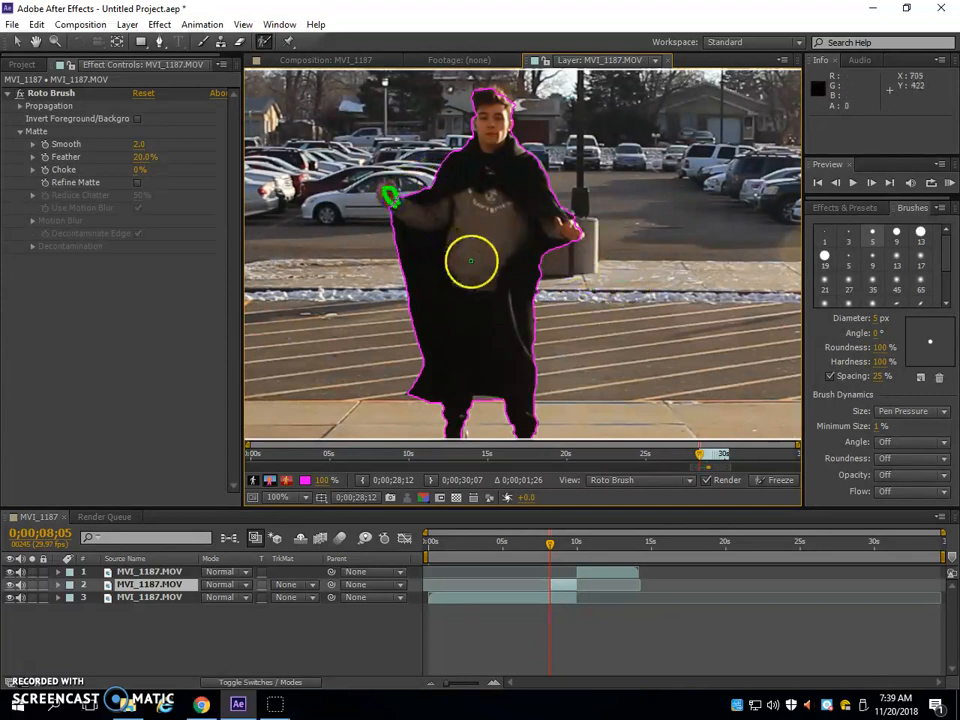
{"action": "mouse_move", "coordinate": [544, 361]}
{"action": "left_mouse_down"}
{"action": "mouse_move", "coordinate": [525, 349]}
{"action": "mouse_move", "coordinate": [521, 305]}
{"action": "mouse_move", "coordinate": [523, 338]}
{"action": "left_mouse_up"}
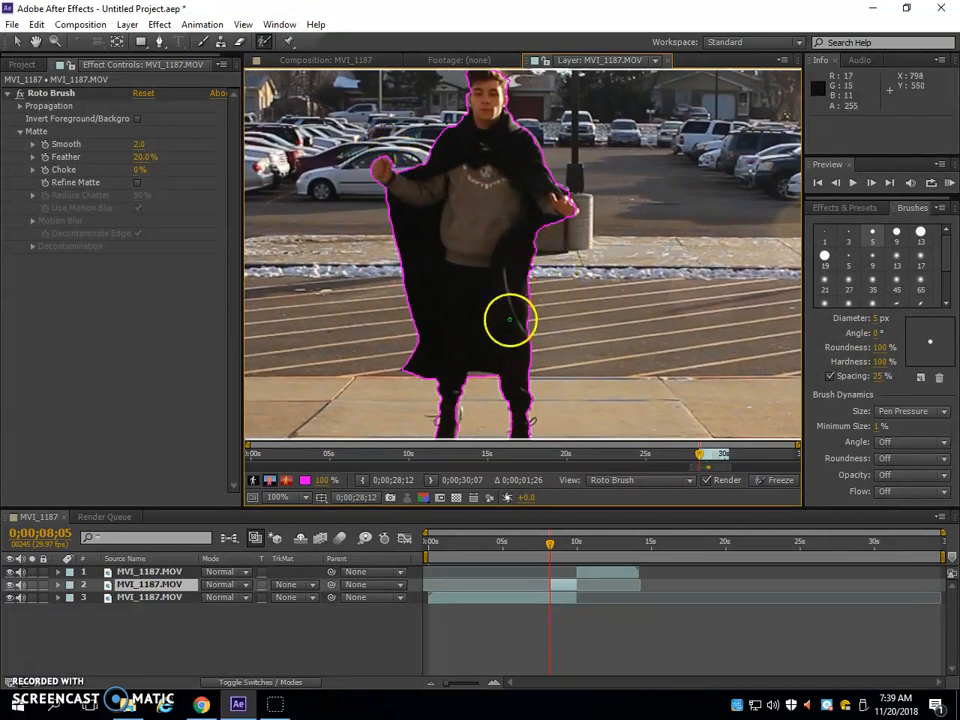
{"action": "left_click_drag", "start_coordinate": [499, 332], "coordinate": [506, 209]}
{"action": "left_click_drag", "start_coordinate": [529, 297], "coordinate": [537, 308]}
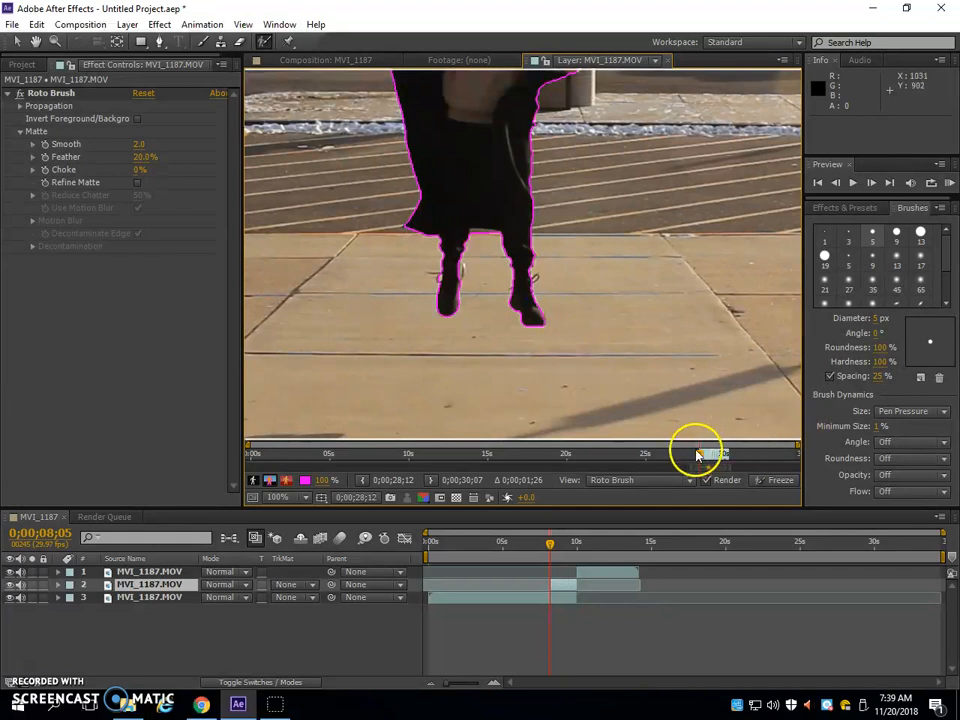
{"action": "scroll", "coordinate": [610, 220], "scroll_direction": "up", "scroll_amount": 5}
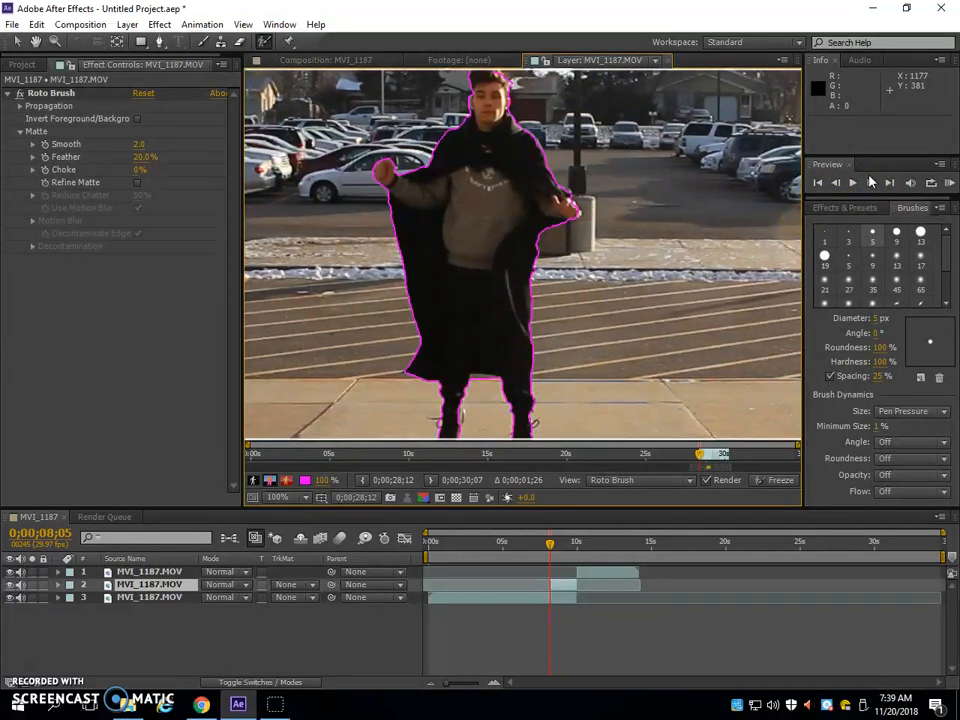
Advance to 0;00;08;06 and add the figure's hair and face to the Roto Brush selection
{"action": "left_click", "coordinate": [851, 184]}
{"action": "key", "text": "Page_Down"}
{"action": "left_click_drag", "start_coordinate": [603, 167], "coordinate": [605, 231]}
{"action": "left_click_drag", "start_coordinate": [475, 156], "coordinate": [487, 141]}
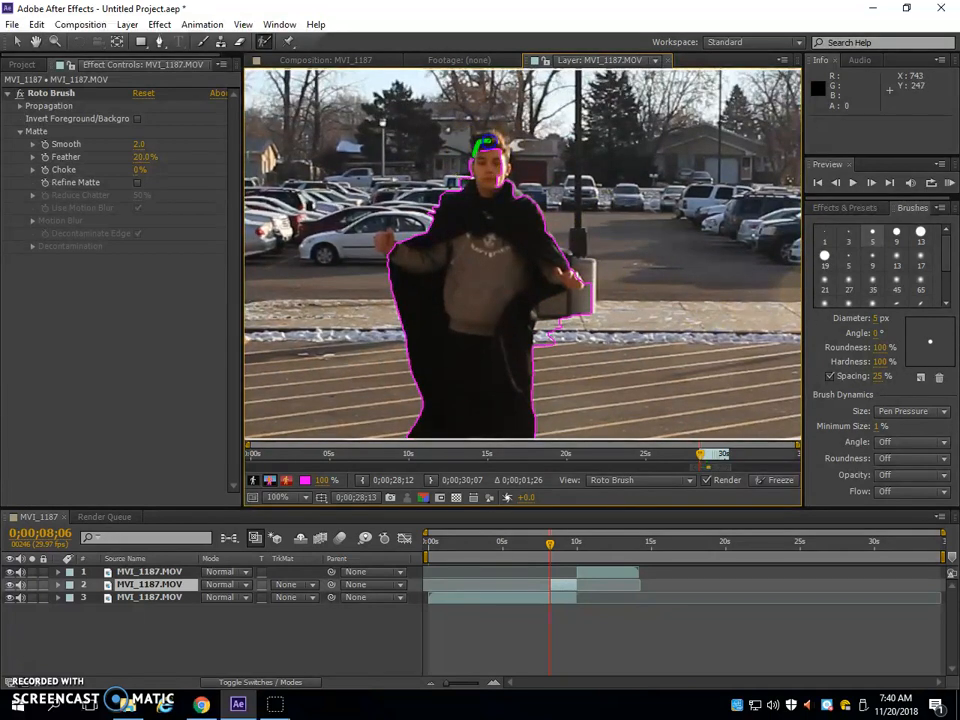
{"action": "left_click_drag", "start_coordinate": [493, 185], "coordinate": [494, 187]}
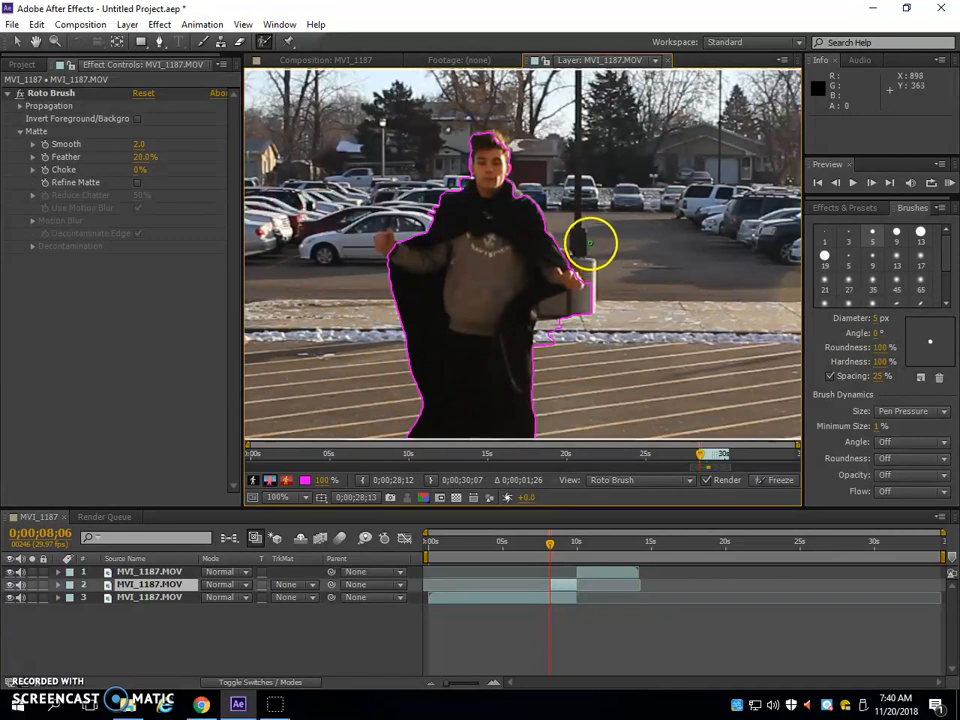
Subtract the pillar base and parked cars from the selection at 0;00;08;06 and refine the raised hand, neck and shoulder edges
{"action": "key", "text": "Page_Down"}
{"action": "left_click_drag", "start_coordinate": [595, 297], "coordinate": [562, 306]}
{"action": "left_click_drag", "start_coordinate": [542, 353], "coordinate": [544, 358]}
{"action": "mouse_move", "coordinate": [389, 250]}
{"action": "left_mouse_down"}
{"action": "mouse_move", "coordinate": [469, 291]}
{"action": "mouse_move", "coordinate": [546, 238]}
{"action": "mouse_move", "coordinate": [403, 266]}
{"action": "mouse_move", "coordinate": [362, 254]}
{"action": "left_mouse_up"}
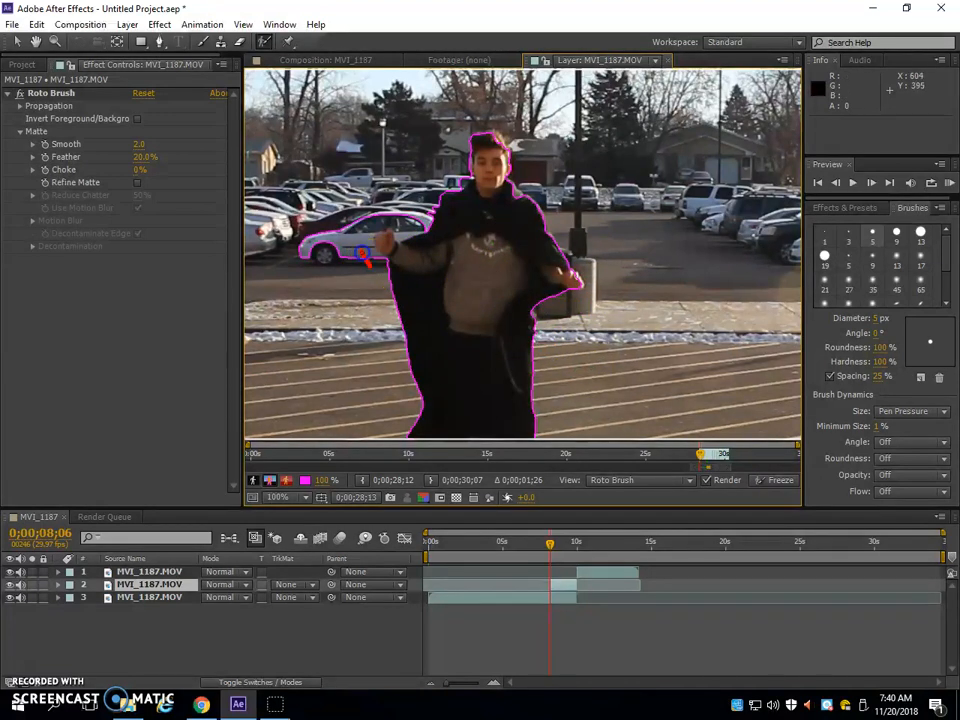
{"action": "left_click_drag", "start_coordinate": [418, 208], "coordinate": [420, 212]}
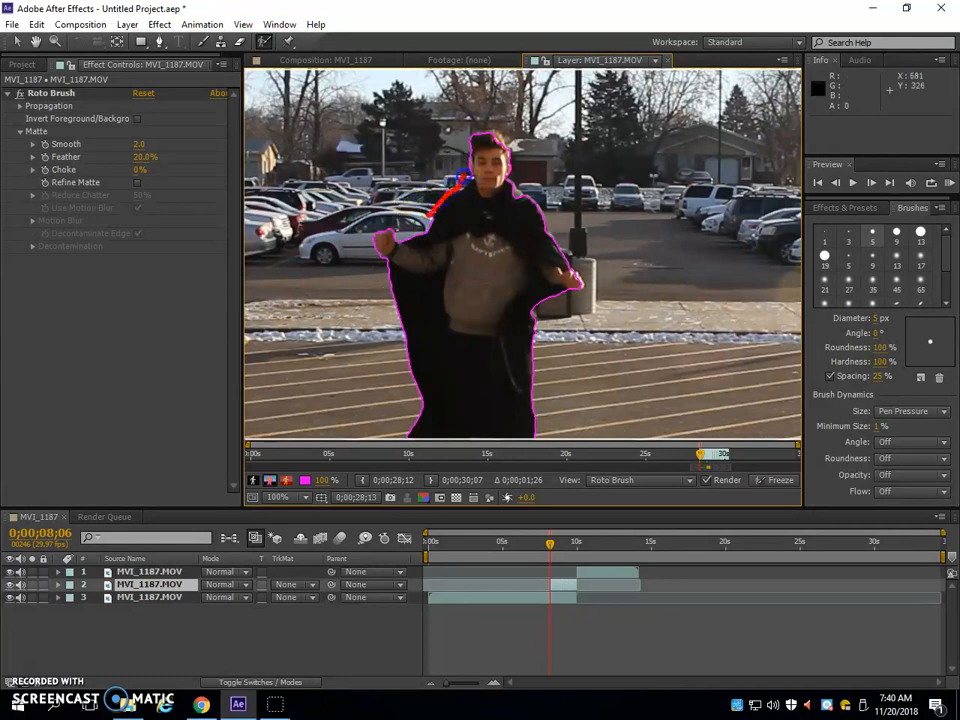
{"action": "left_click_drag", "start_coordinate": [479, 177], "coordinate": [503, 197]}
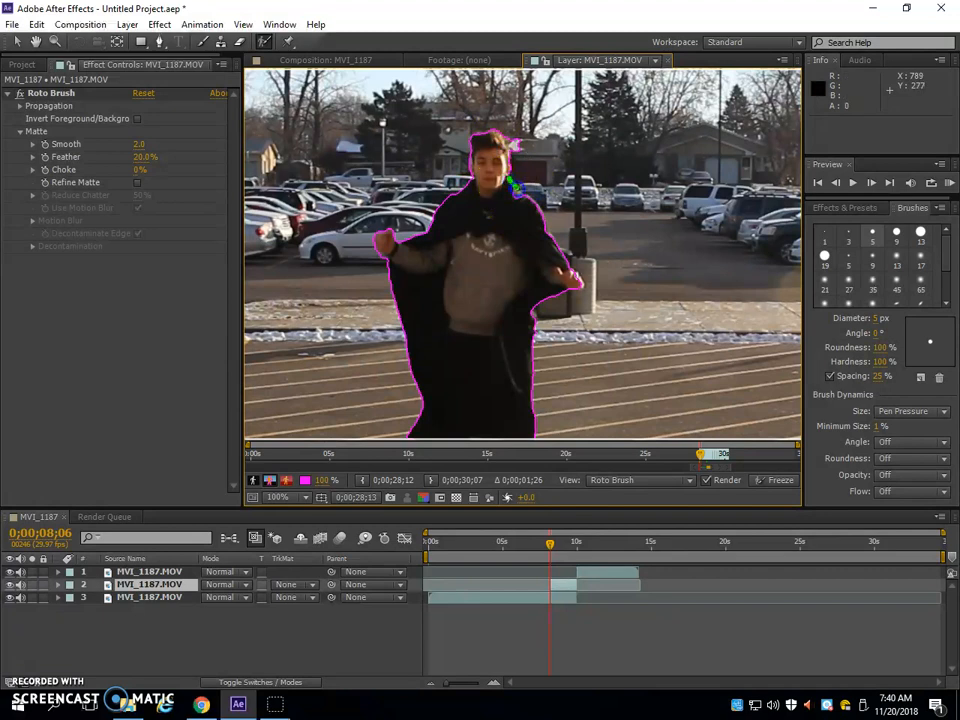
{"action": "left_click_drag", "start_coordinate": [520, 158], "coordinate": [509, 118]}
Advance to 0;00;08;07, add the figure's head to the selection and subtract the background below the hand beside the pillar
{"action": "key", "text": "space"}
{"action": "mouse_move", "coordinate": [641, 377]}
{"action": "left_mouse_down"}
{"action": "mouse_move", "coordinate": [574, 214]}
{"action": "mouse_move", "coordinate": [617, 261]}
{"action": "mouse_move", "coordinate": [621, 330]}
{"action": "left_mouse_up"}
{"action": "key", "text": "Page_Down"}
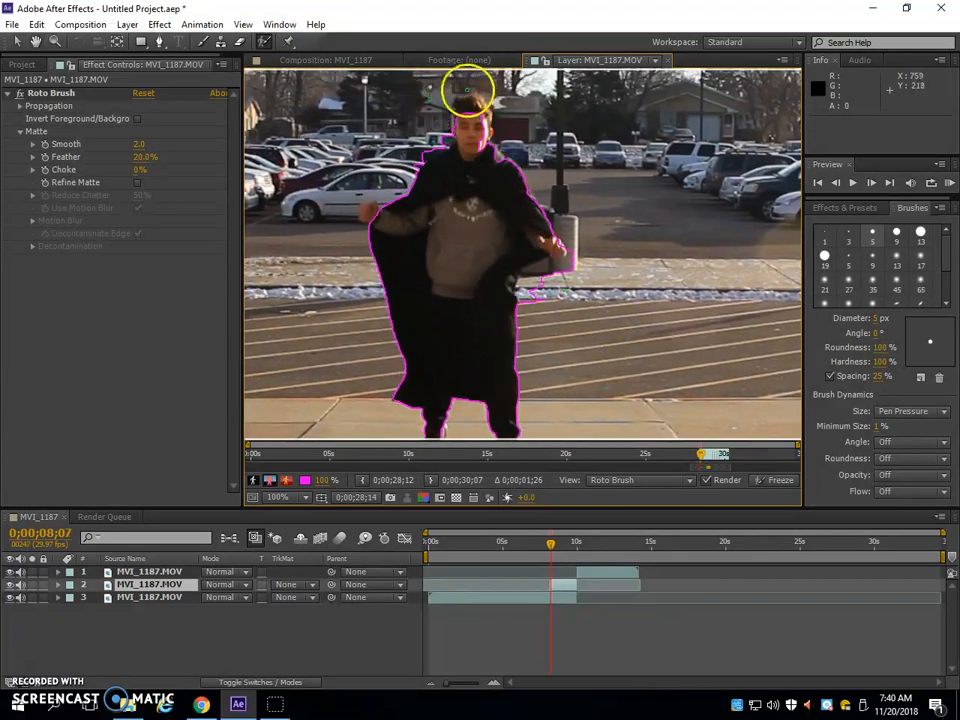
{"action": "left_click_drag", "start_coordinate": [480, 150], "coordinate": [478, 148]}
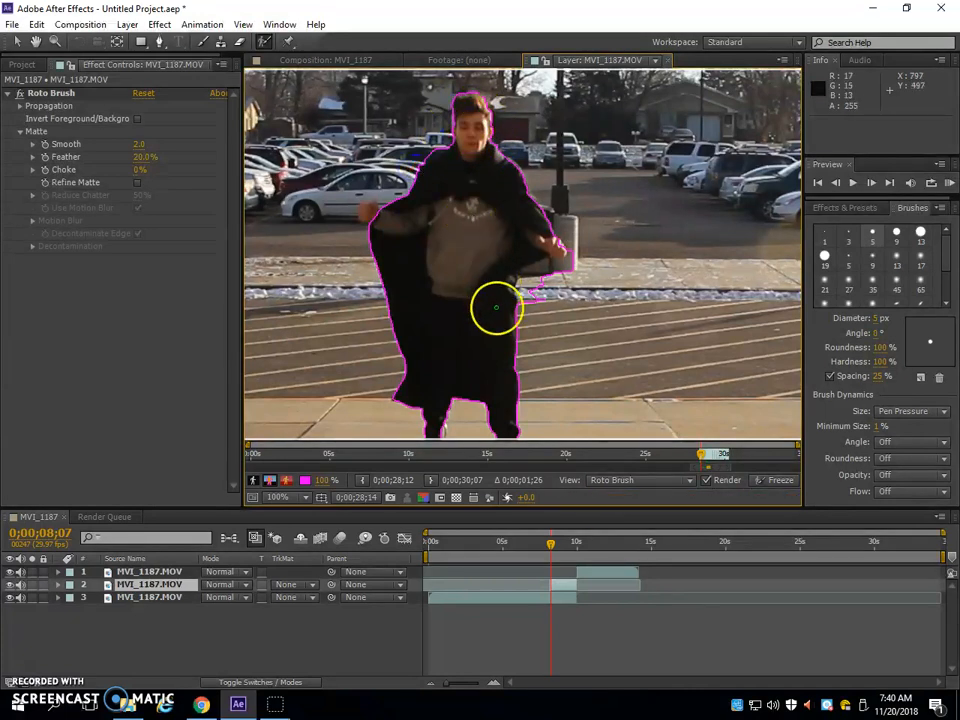
{"action": "left_click_drag", "start_coordinate": [489, 321], "coordinate": [456, 223]}
{"action": "left_click_drag", "start_coordinate": [540, 186], "coordinate": [503, 186]}
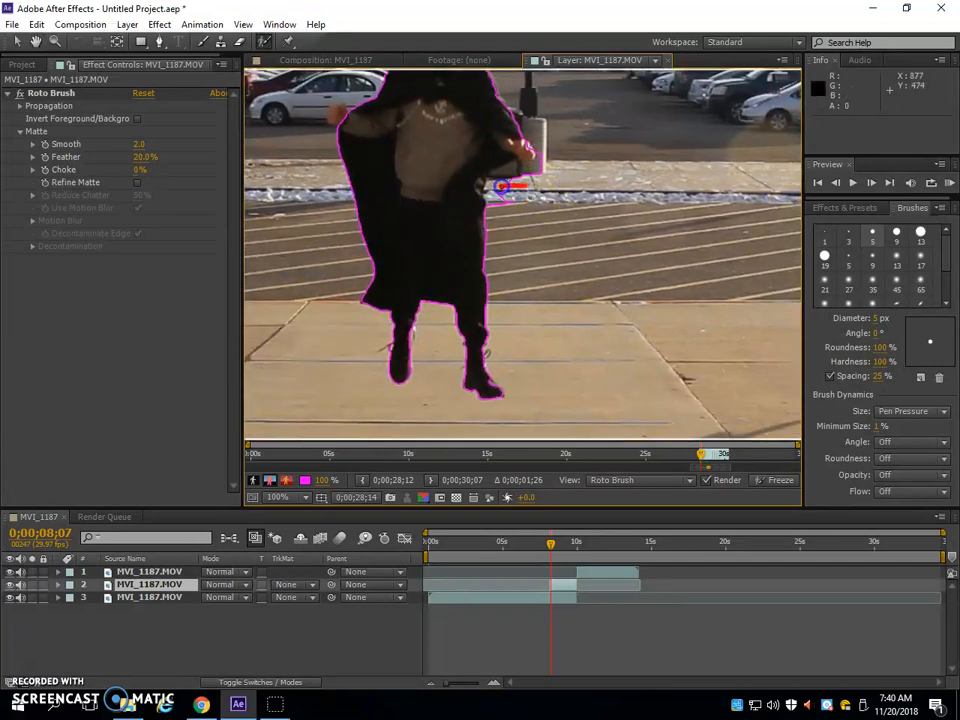
{"action": "left_click_drag", "start_coordinate": [542, 150], "coordinate": [536, 160]}
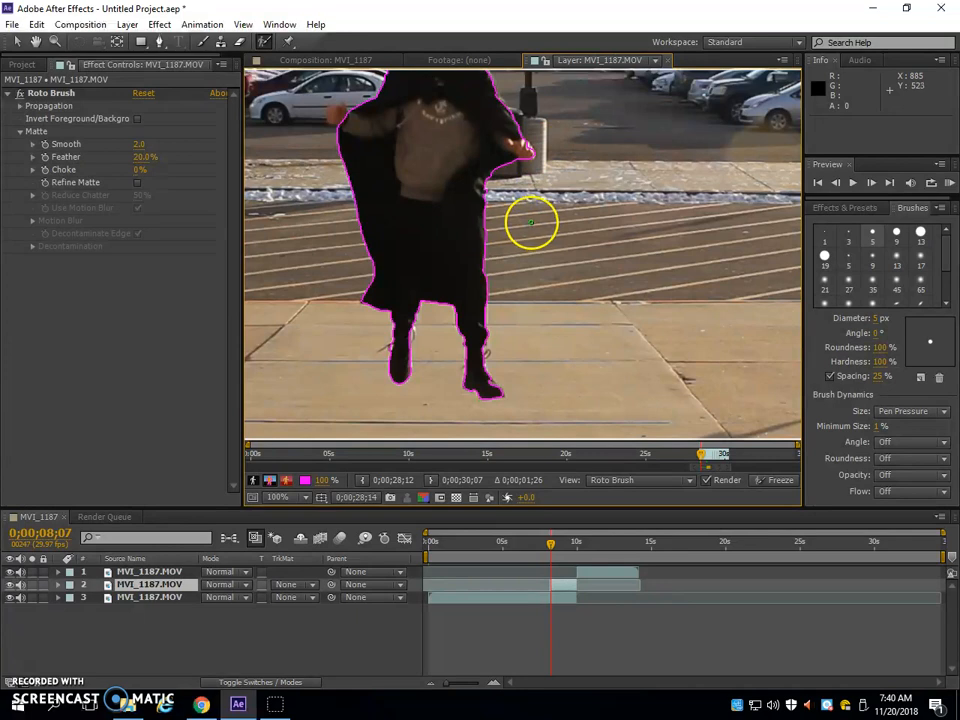
Advance to 0;00;08;08, subtract the background below the hand beside the pillar and add the hair to the selection
{"action": "key", "text": "Page_Down"}
{"action": "left_click_drag", "start_coordinate": [528, 181], "coordinate": [498, 211]}
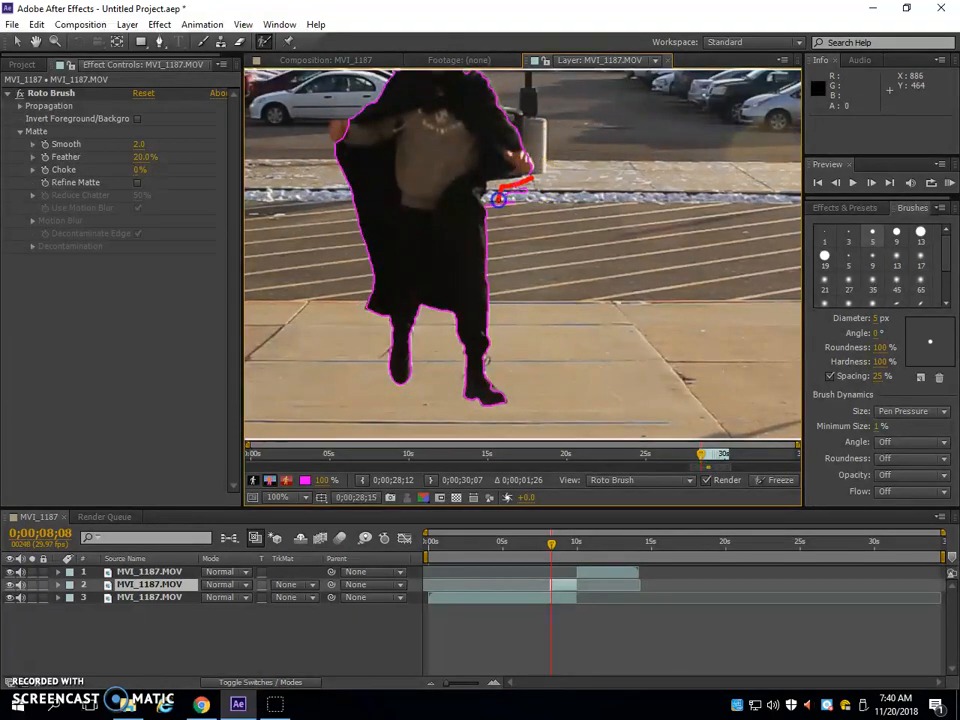
{"action": "left_click_drag", "start_coordinate": [420, 148], "coordinate": [452, 252]}
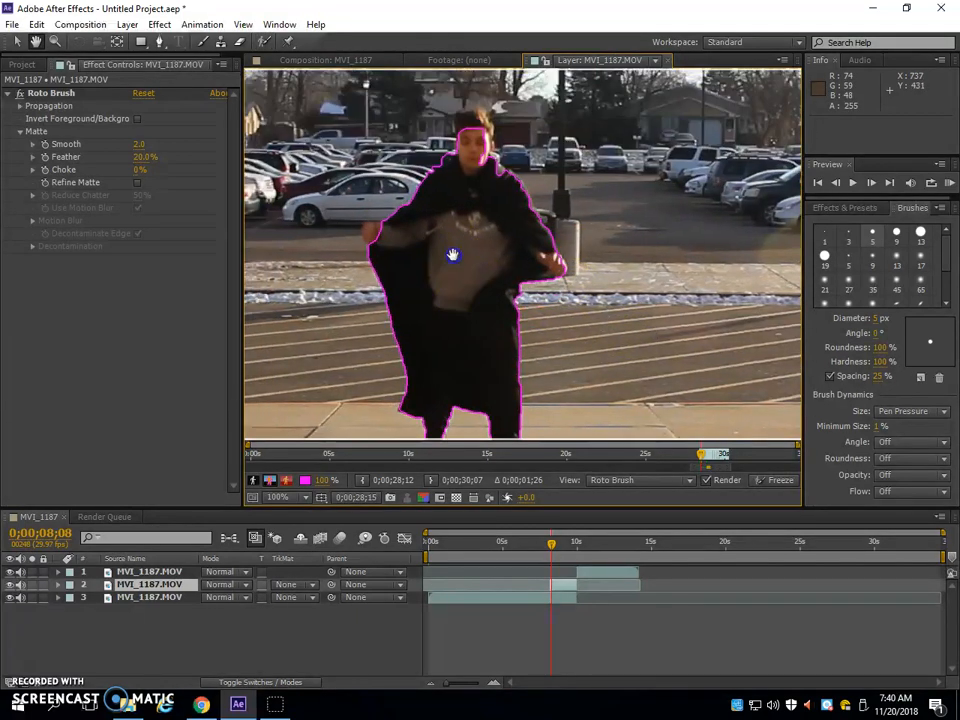
{"action": "left_click_drag", "start_coordinate": [451, 142], "coordinate": [458, 125]}
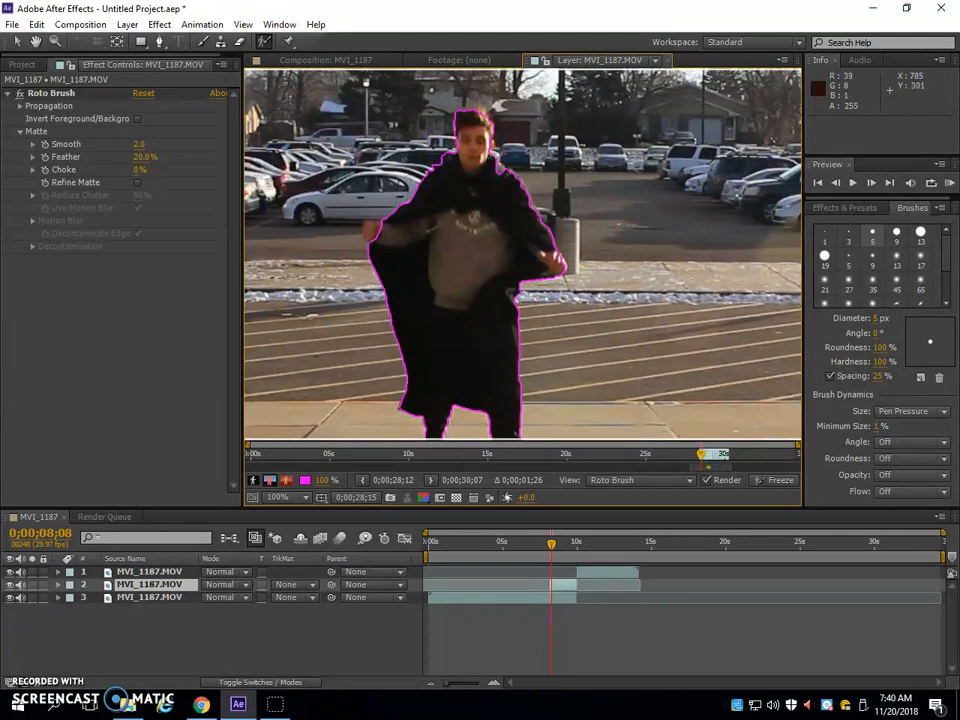
Advance to 0;00;08;09 and correct the selection at the head, the hand at the cape's edge and the background under the other hand
{"action": "key", "text": "Page_Down"}
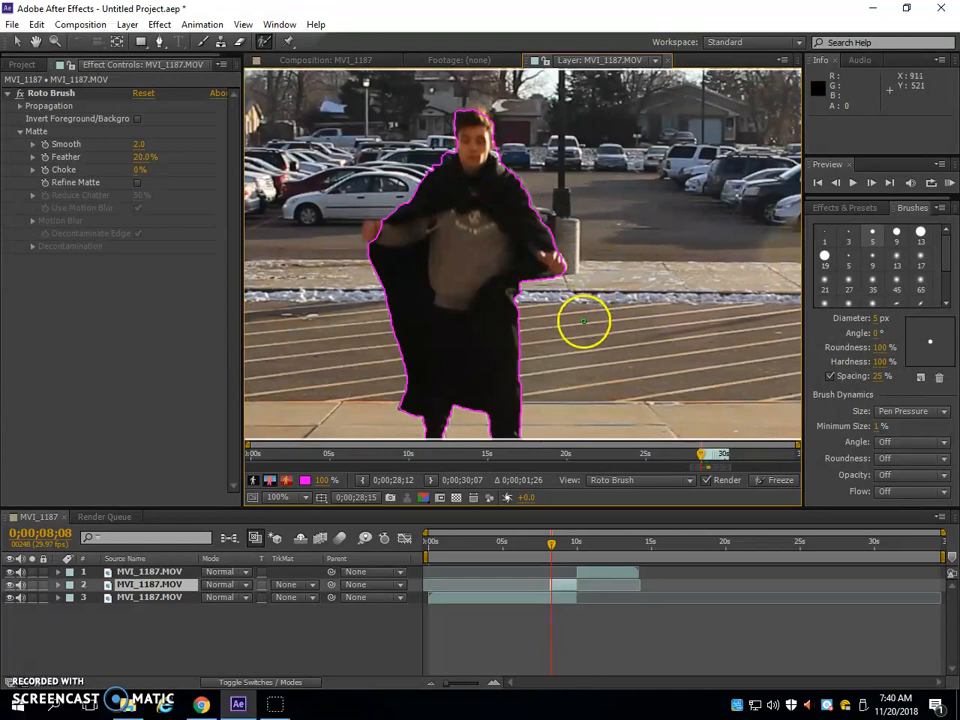
{"action": "left_click_drag", "start_coordinate": [456, 149], "coordinate": [488, 139]}
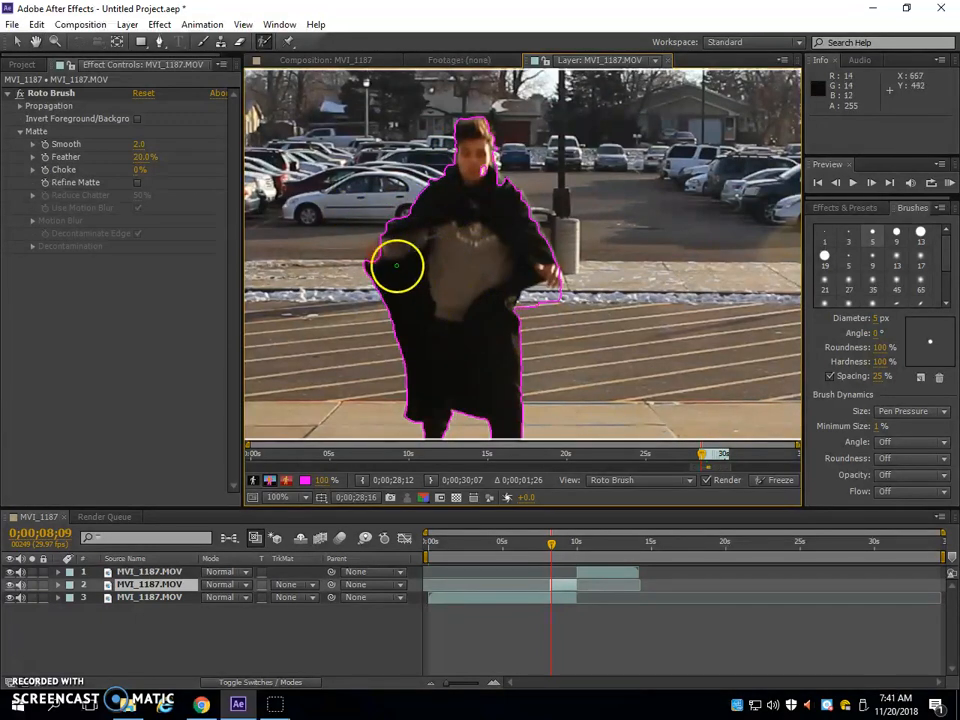
{"action": "left_click_drag", "start_coordinate": [374, 258], "coordinate": [373, 262]}
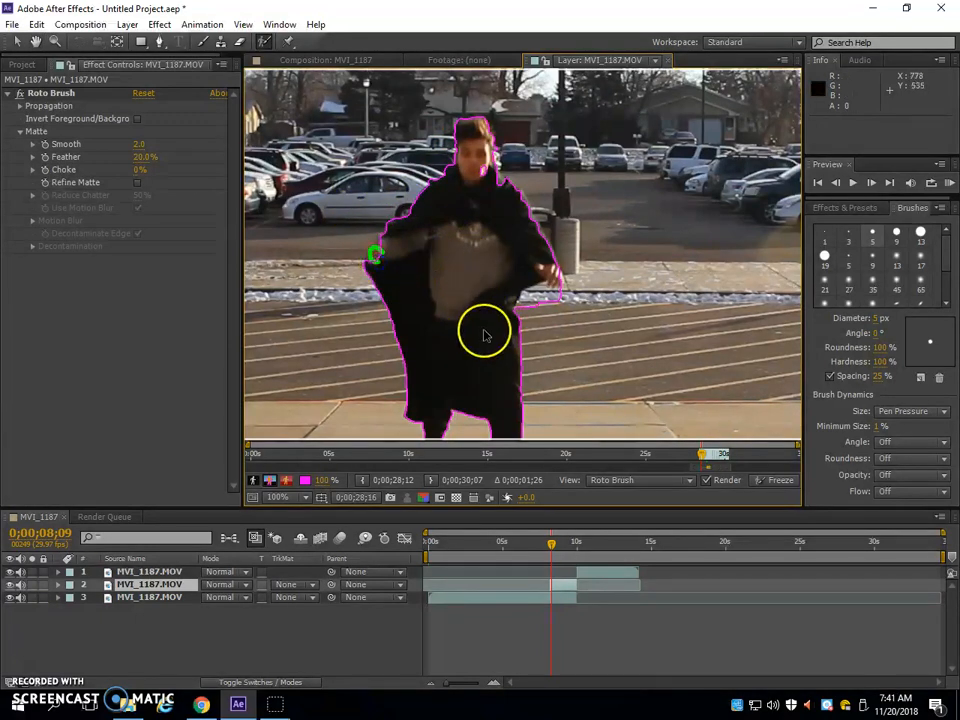
{"action": "key", "text": "space"}
{"action": "left_click_drag", "start_coordinate": [477, 341], "coordinate": [463, 268]}
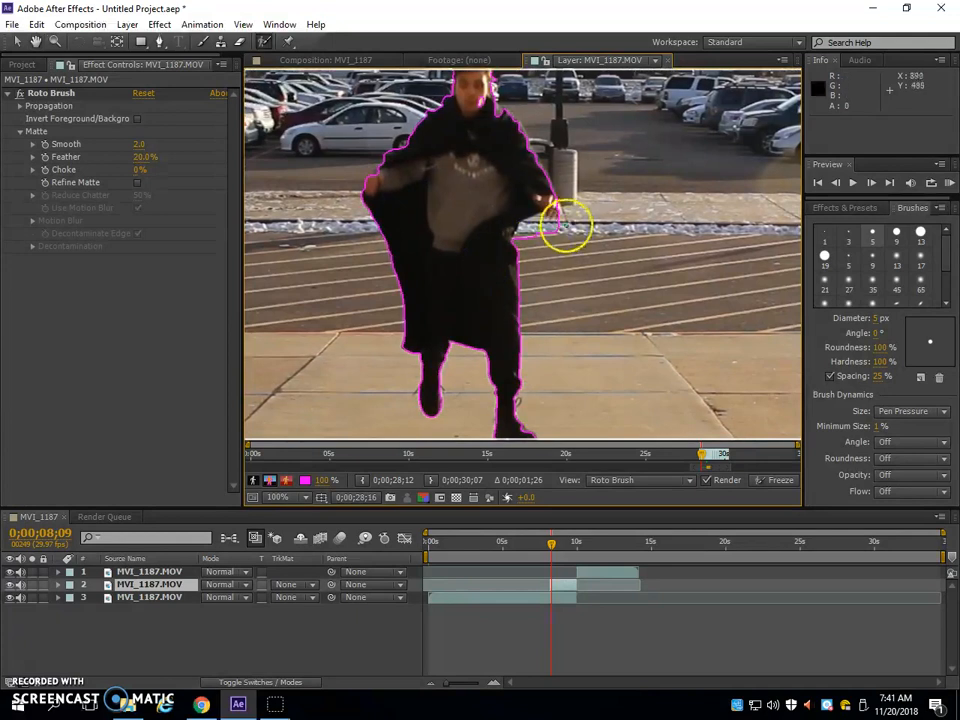
{"action": "left_click_drag", "start_coordinate": [526, 240], "coordinate": [524, 242]}
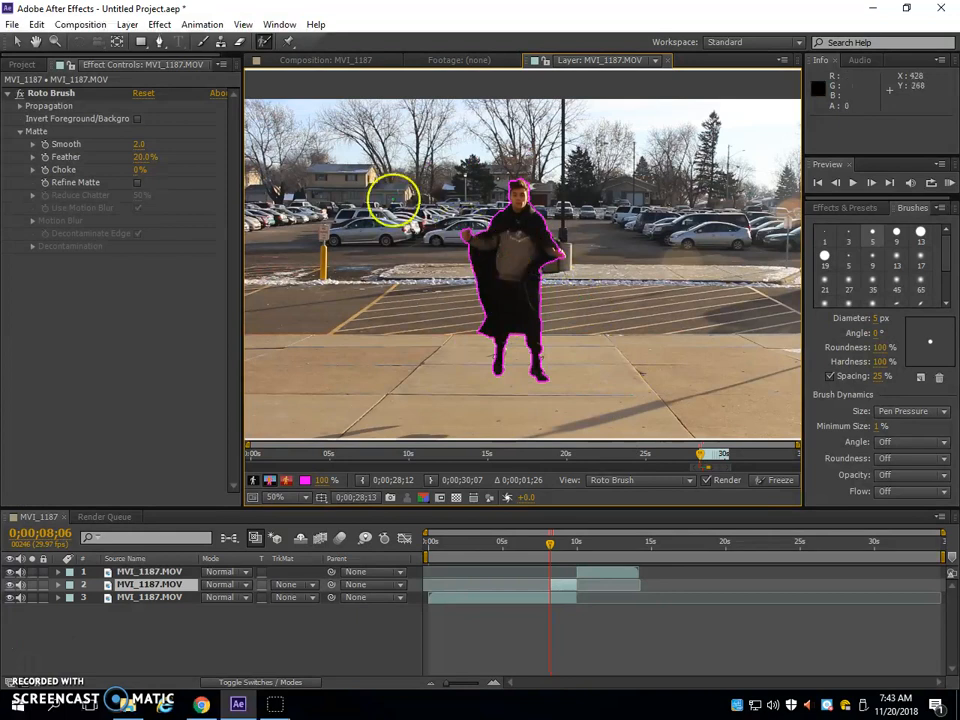
Freeze the Roto Brush segmentation and return to the MVI_1187 composition view
{"action": "left_click", "coordinate": [781, 482]}
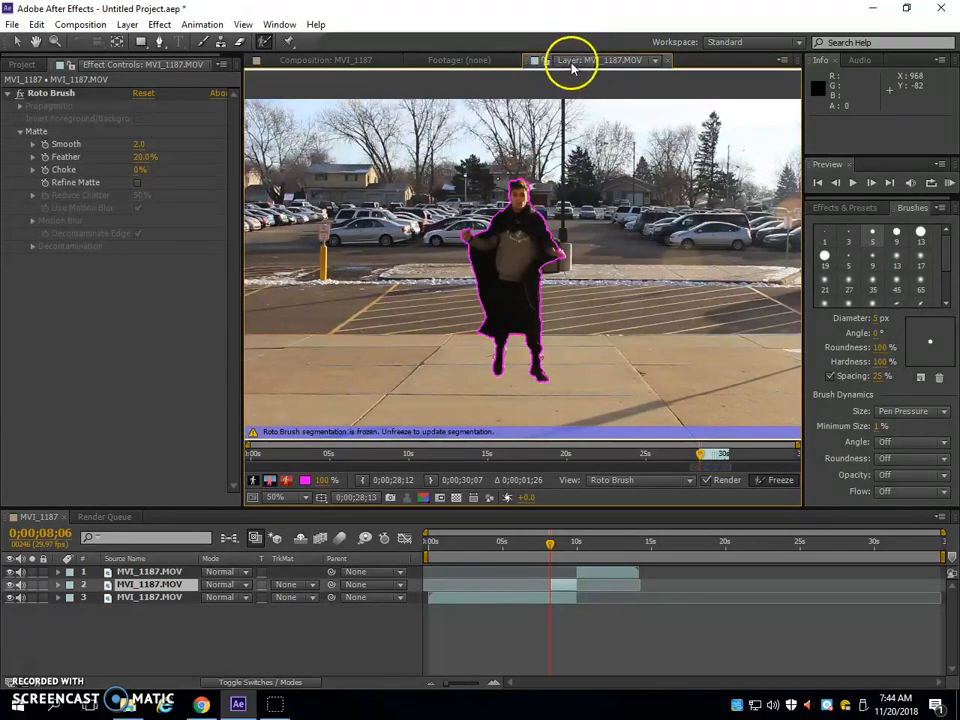
{"action": "left_click", "coordinate": [323, 62]}
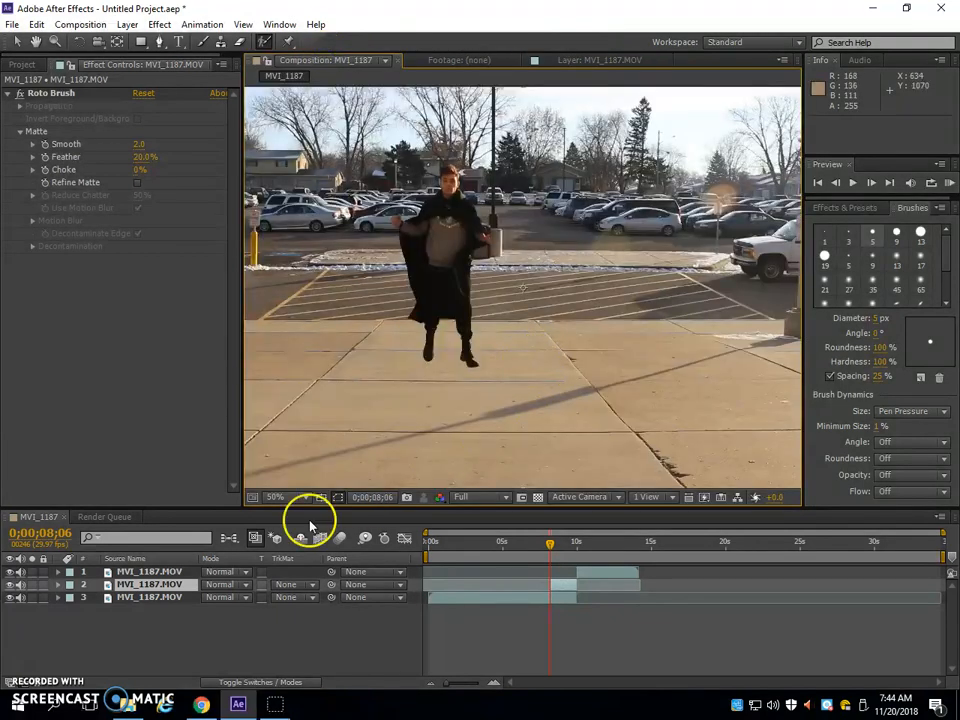
Hide the top and bottom footage layers, toggling the bottom one to compare the isolated figure with its background
{"action": "left_click", "coordinate": [10, 597]}
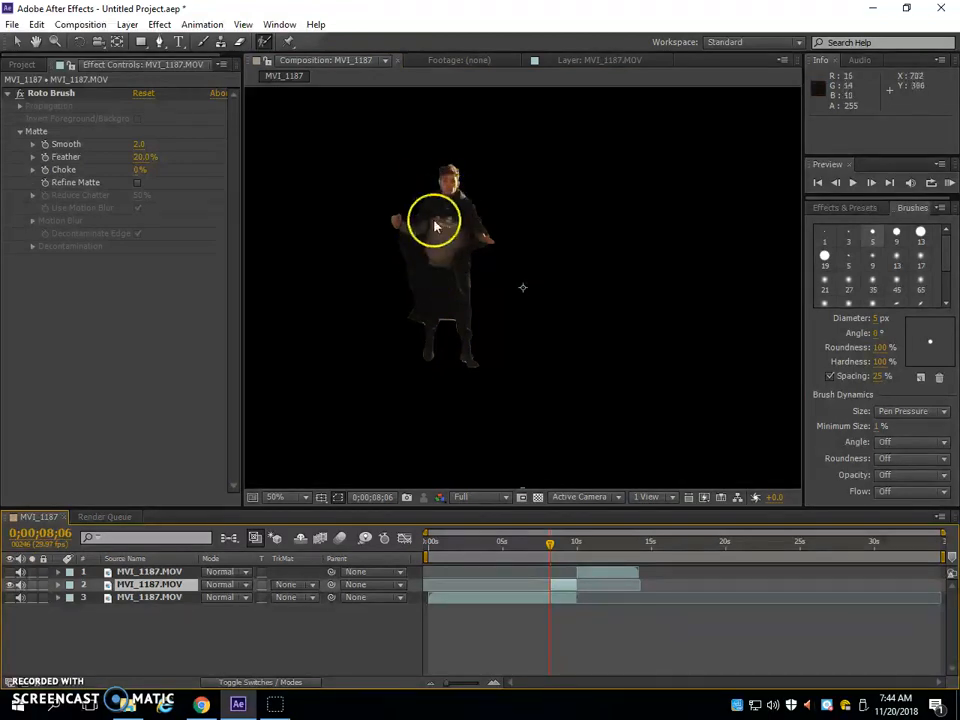
{"action": "left_click", "coordinate": [140, 600]}
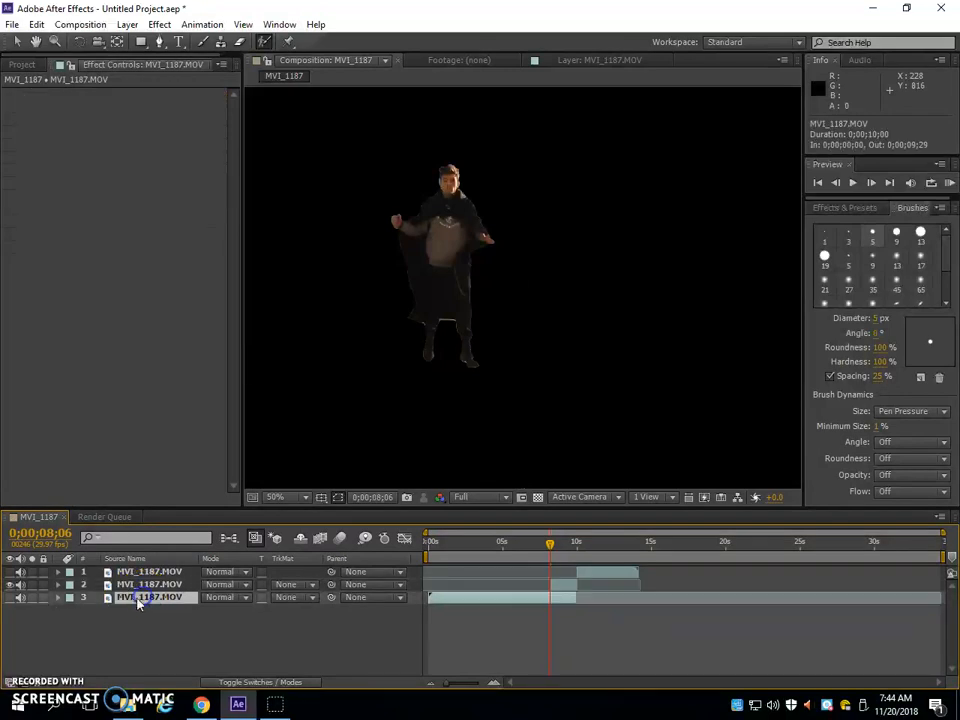
{"action": "left_click", "coordinate": [10, 597]}
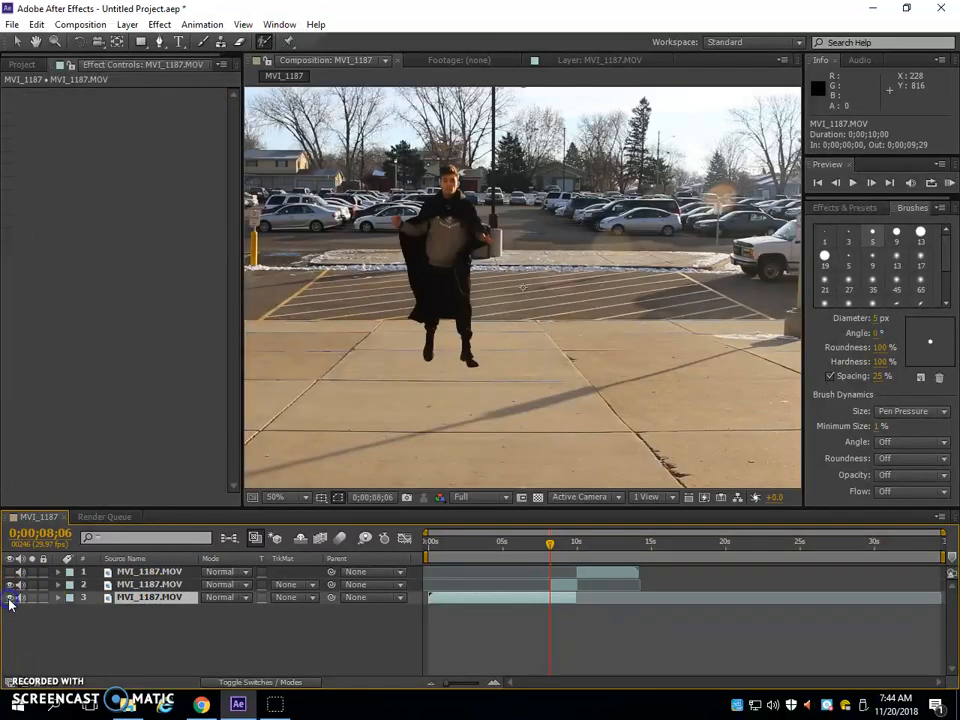
{"action": "left_click", "coordinate": [10, 597]}
{"action": "left_click", "coordinate": [10, 597]}
{"action": "left_click", "coordinate": [10, 597]}
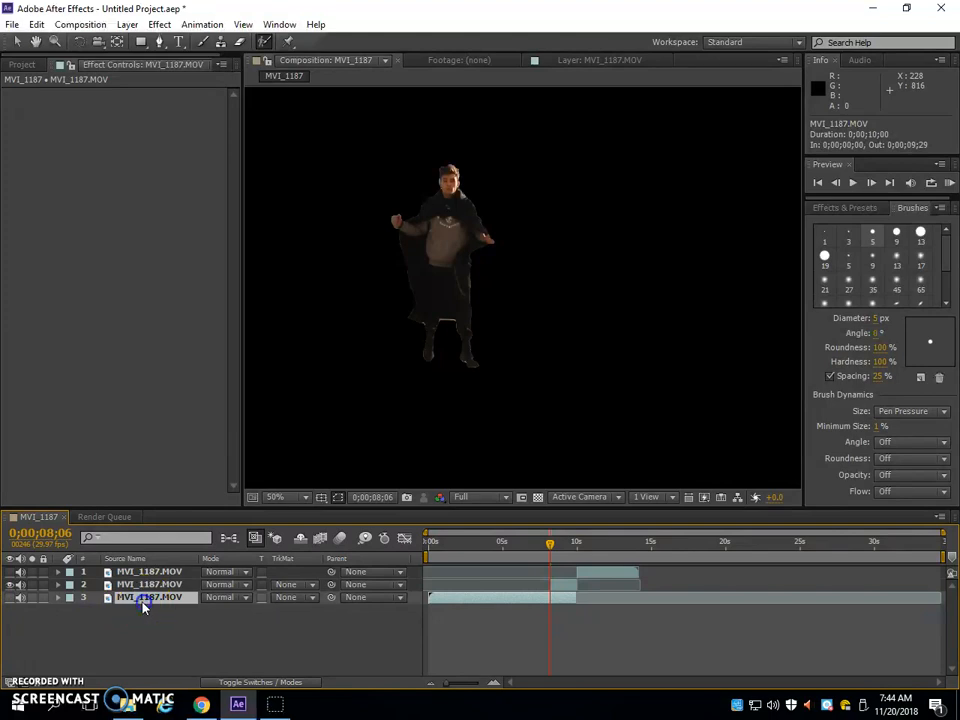
Rename the bottom footage layer "clean plate" and make it visible
{"action": "right_click", "coordinate": [142, 602]}
{"action": "left_click", "coordinate": [186, 591]}
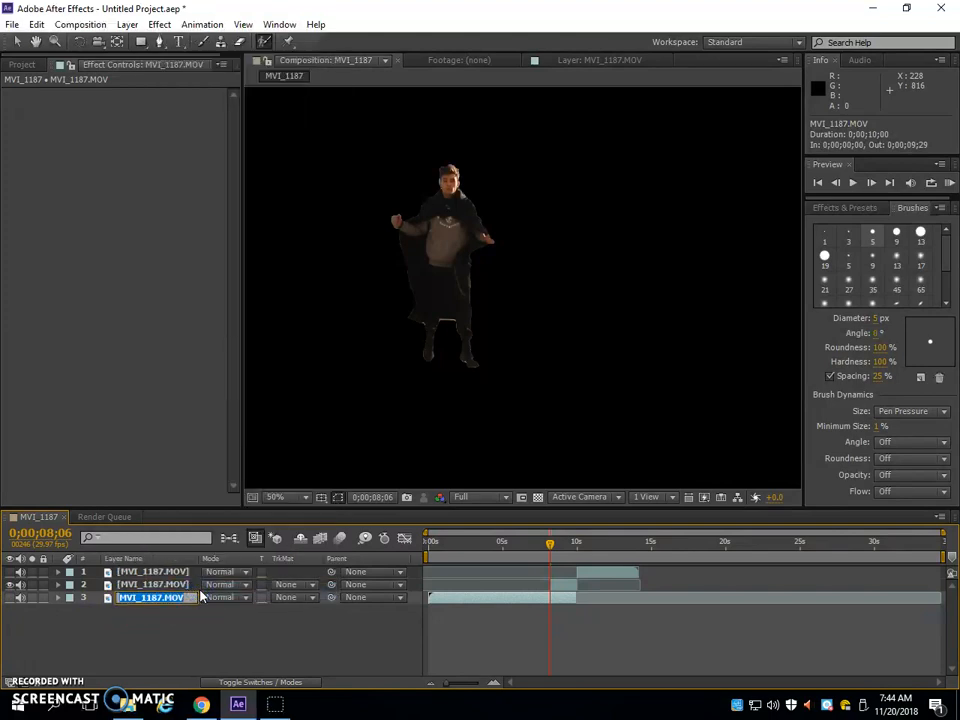
{"action": "type", "text": "clean pla"}
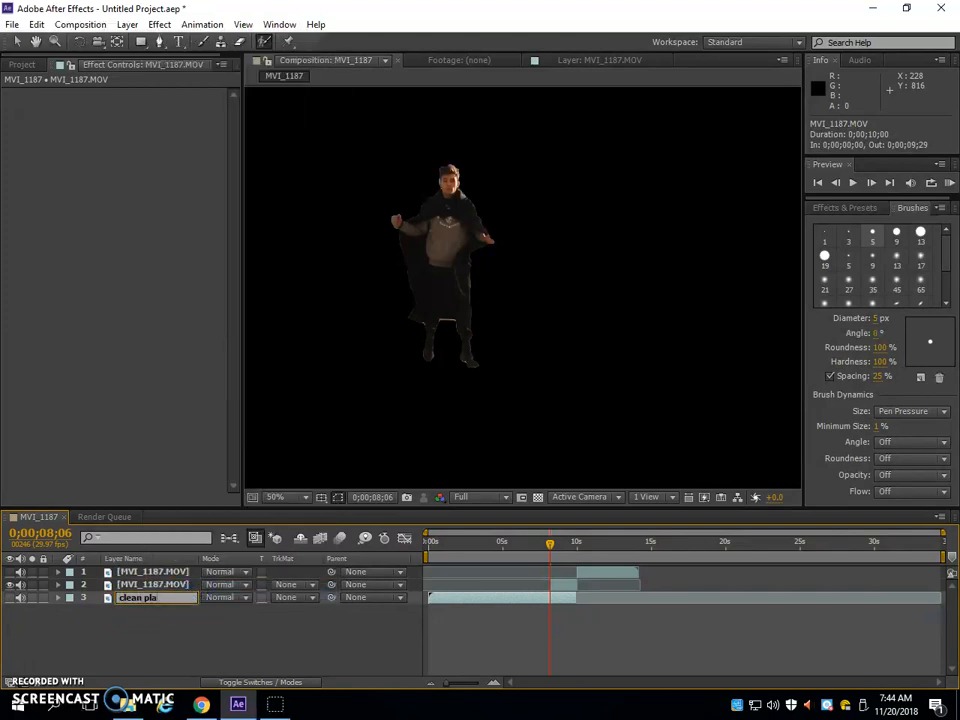
{"action": "type", "text": "te"}
{"action": "key", "text": "Return"}
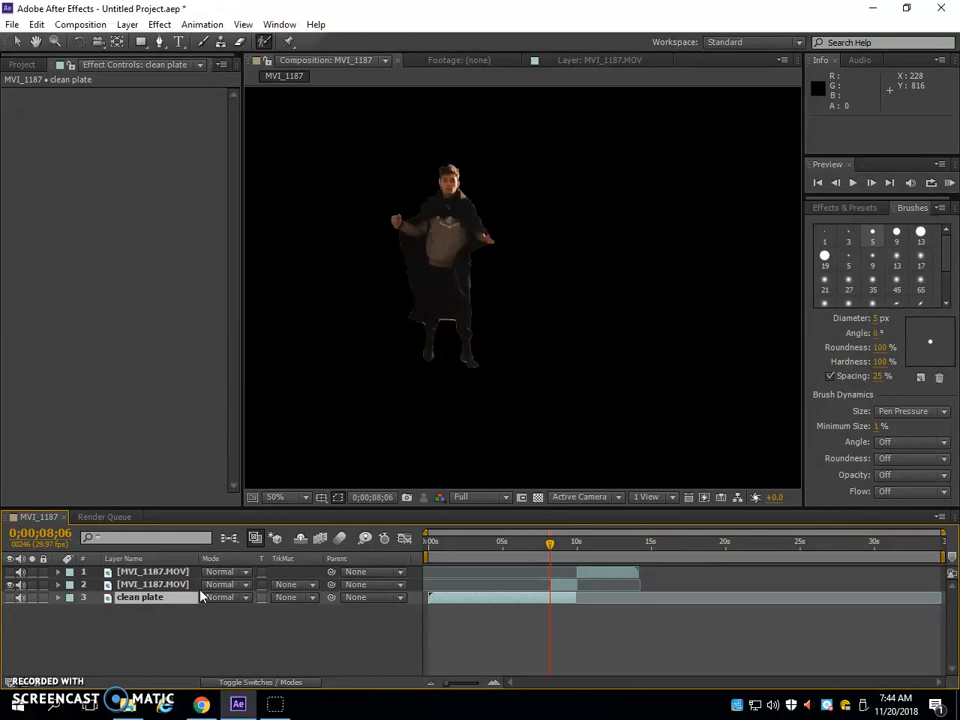
{"action": "left_click", "coordinate": [10, 597]}
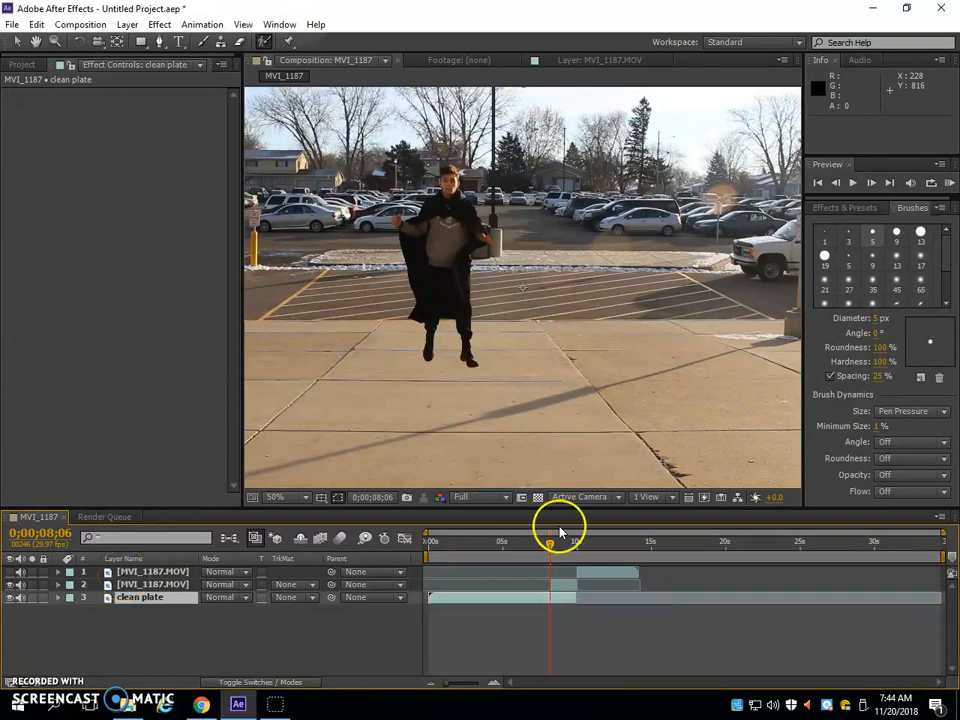
Add cracked earth.jpg to the MVI_1187 composition as the top layer and dismiss the paint tool warning
{"action": "left_click", "coordinate": [559, 588]}
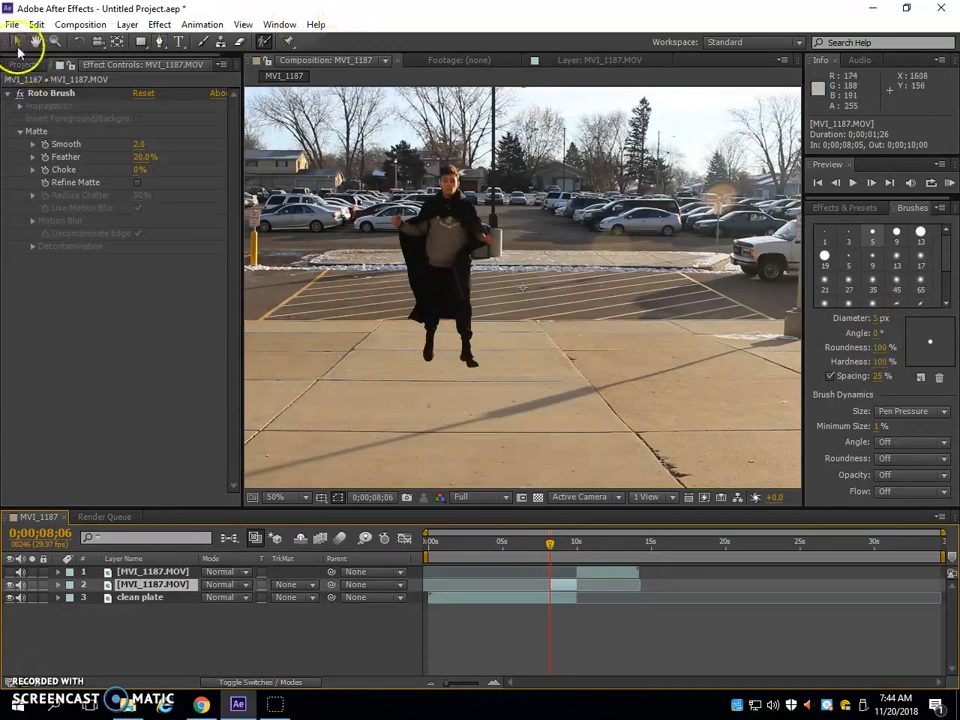
{"action": "left_click", "coordinate": [24, 64]}
{"action": "left_click", "coordinate": [37, 199]}
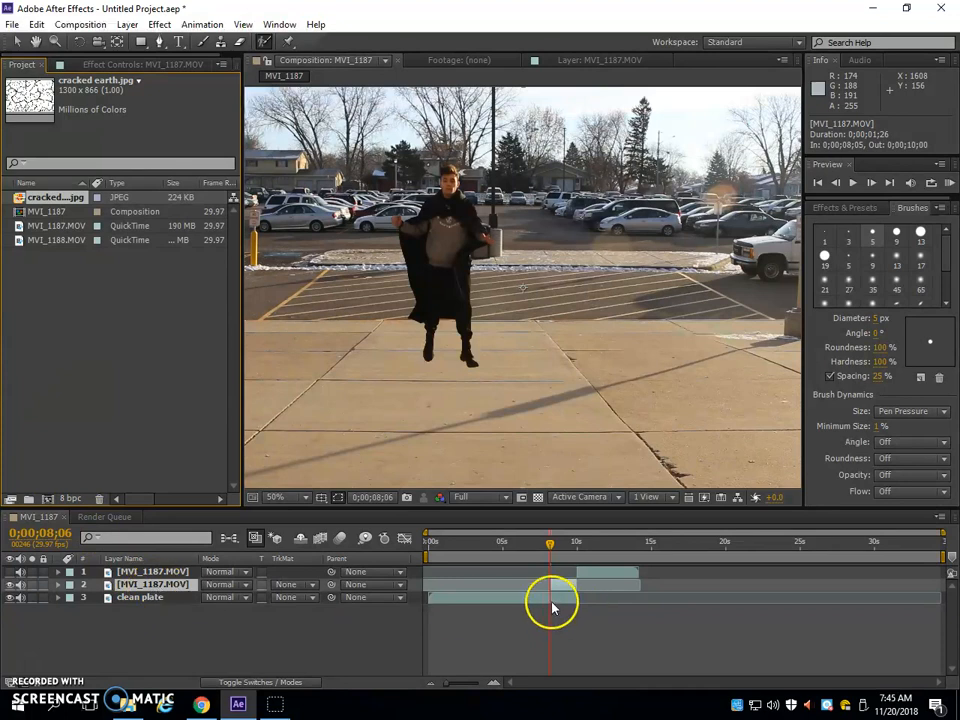
{"action": "left_click_drag", "start_coordinate": [42, 205], "coordinate": [489, 339]}
{"action": "left_click", "coordinate": [620, 380]}
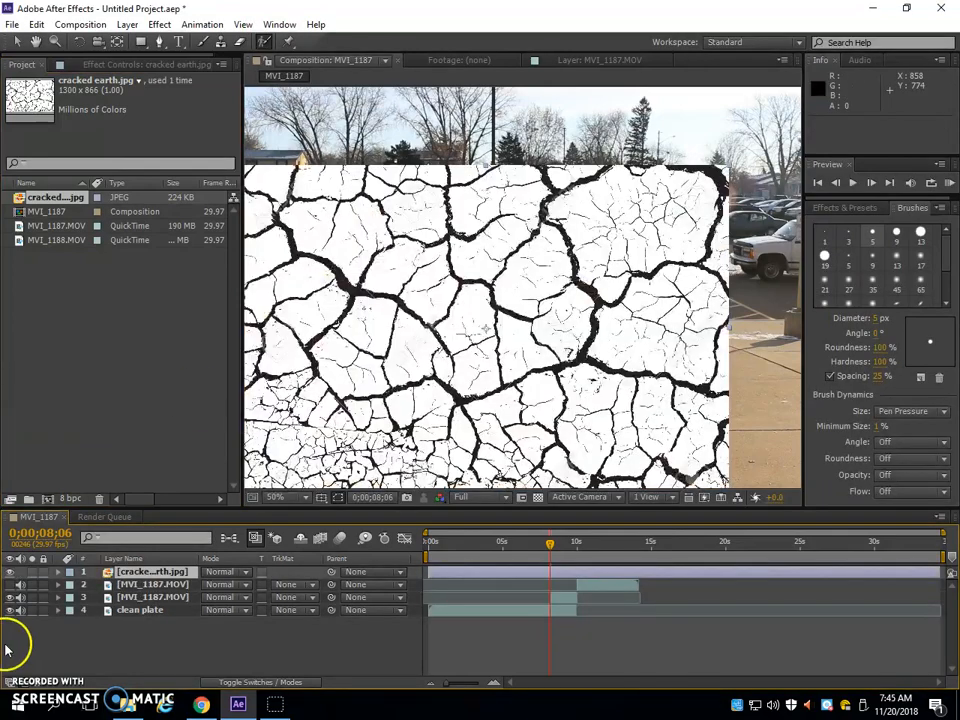
{"action": "left_click", "coordinate": [514, 328]}
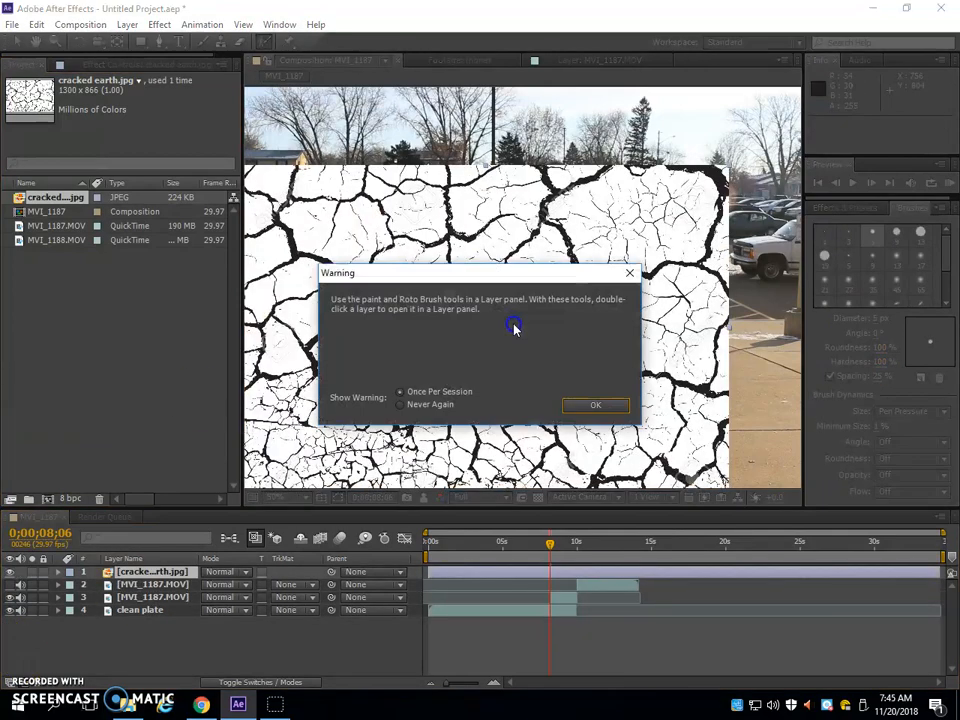
{"action": "left_click", "coordinate": [590, 405]}
Flip and squash the cracked earth image to about -56% vertical scale over the pavement, and place its layer beneath both MVI_1187.MOV layers
{"action": "mouse_move", "coordinate": [467, 381]}
{"action": "left_mouse_down"}
{"action": "mouse_move", "coordinate": [497, 343]}
{"action": "mouse_move", "coordinate": [458, 393]}
{"action": "mouse_move", "coordinate": [438, 371]}
{"action": "mouse_move", "coordinate": [451, 380]}
{"action": "left_mouse_up"}
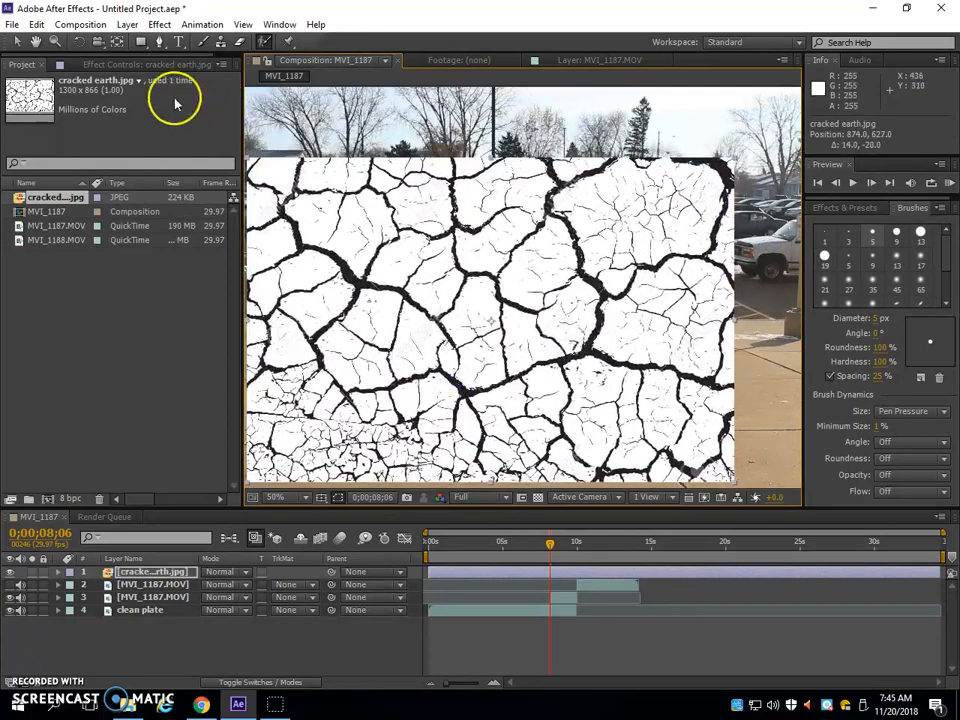
{"action": "left_click", "coordinate": [15, 43]}
{"action": "left_click_drag", "start_coordinate": [490, 157], "coordinate": [469, 387]}
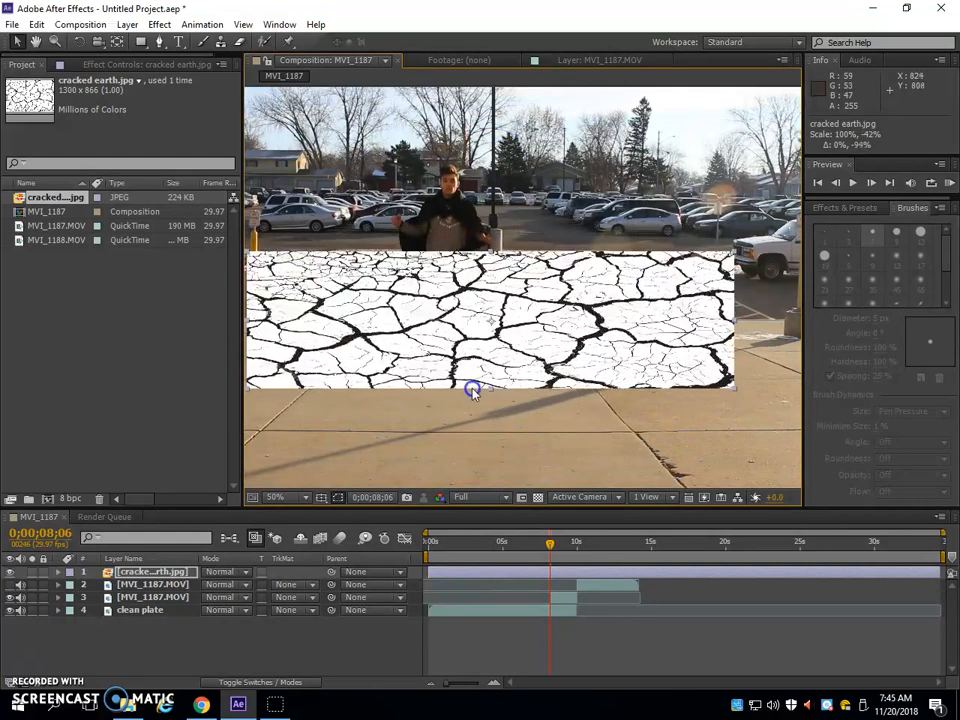
{"action": "left_click_drag", "start_coordinate": [490, 318], "coordinate": [489, 403]}
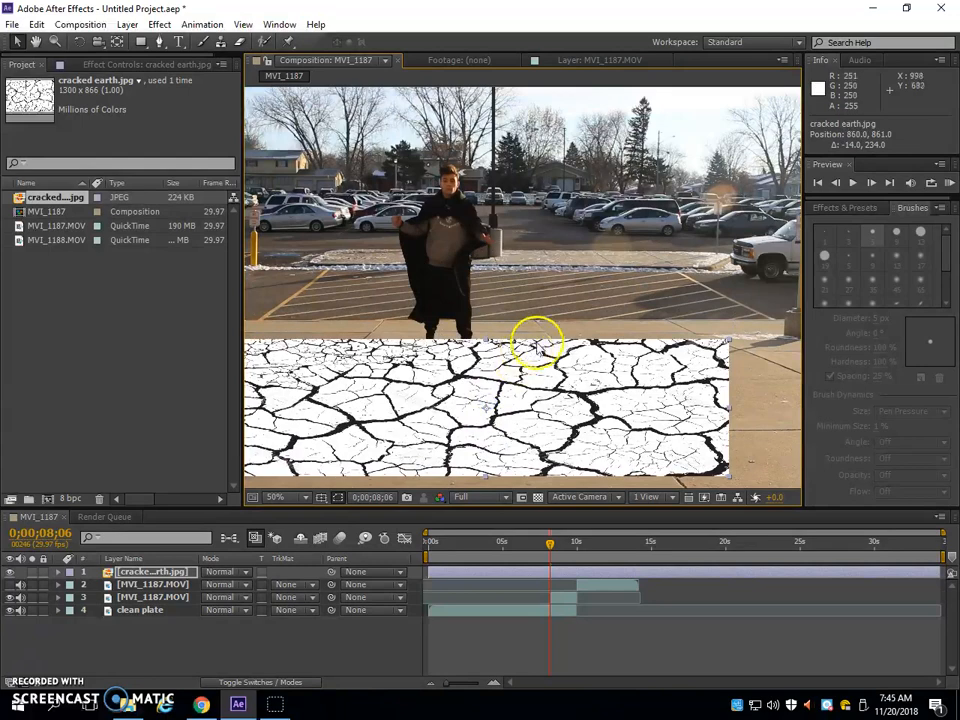
{"action": "left_click_drag", "start_coordinate": [533, 313], "coordinate": [558, 258]}
{"action": "left_click_drag", "start_coordinate": [583, 339], "coordinate": [549, 330]}
{"action": "mouse_move", "coordinate": [537, 250]}
{"action": "left_mouse_down"}
{"action": "mouse_move", "coordinate": [525, 251]}
{"action": "mouse_move", "coordinate": [521, 279]}
{"action": "mouse_move", "coordinate": [527, 247]}
{"action": "left_mouse_up"}
{"action": "left_click", "coordinate": [562, 360]}
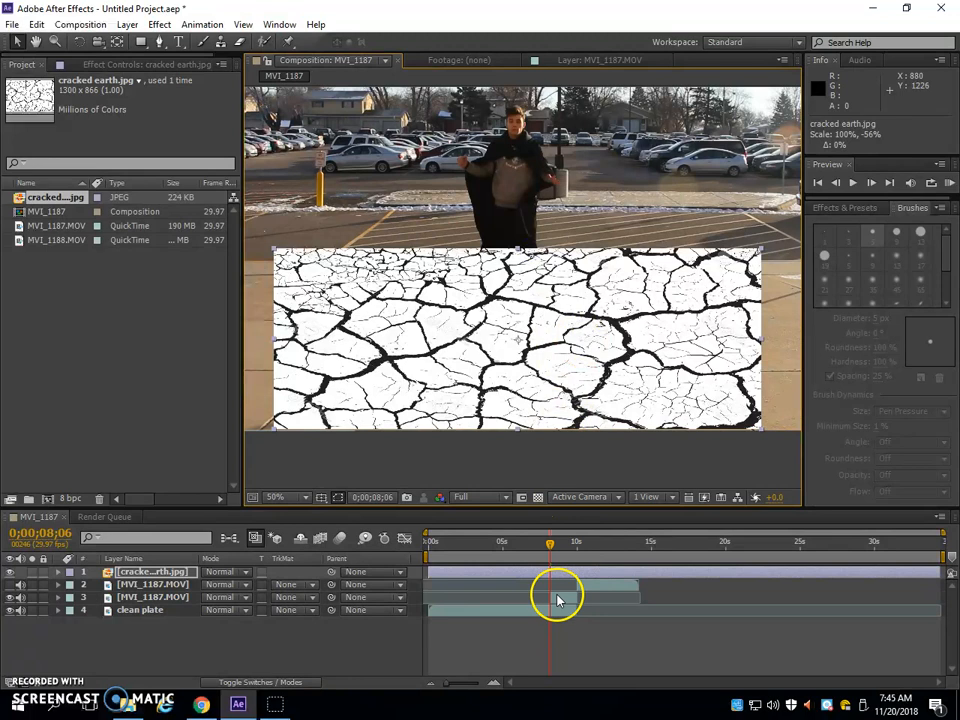
{"action": "left_click_drag", "start_coordinate": [128, 572], "coordinate": [133, 598]}
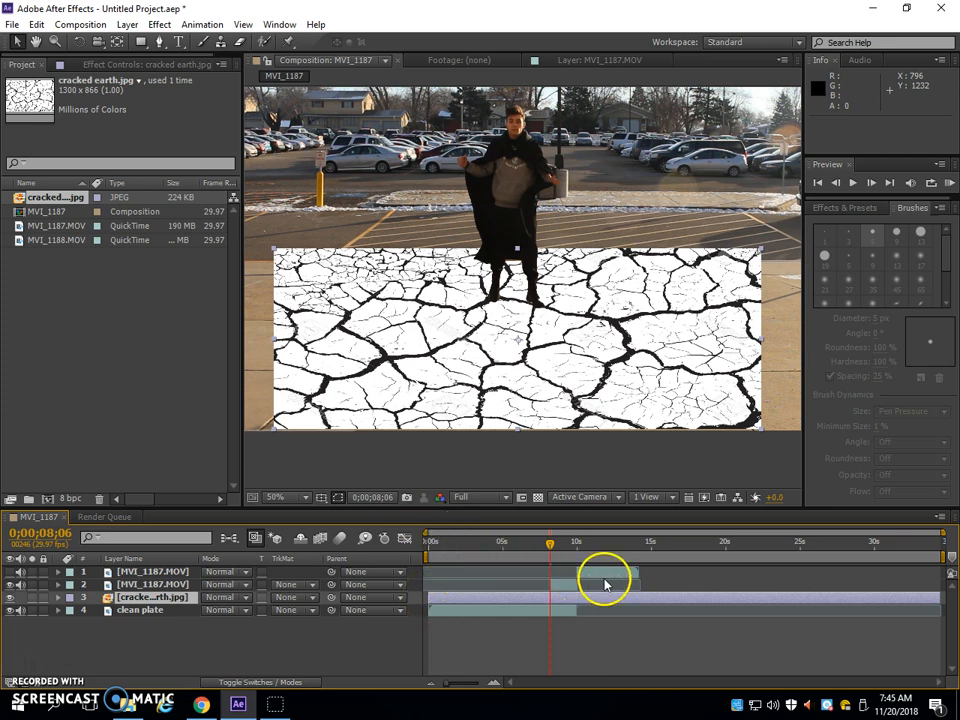
Trim the start of the cracked earth layer to the landing frame at 0;00;08;26, hiding the layer only while locating that frame
{"action": "left_click", "coordinate": [555, 547]}
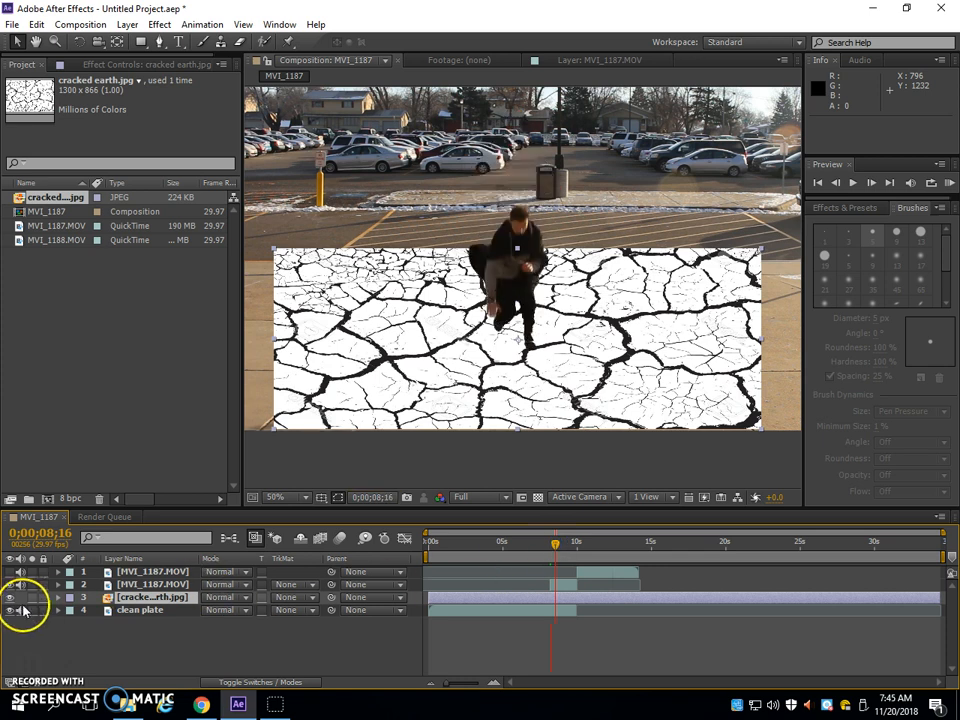
{"action": "left_click", "coordinate": [10, 598]}
{"action": "left_click", "coordinate": [562, 546]}
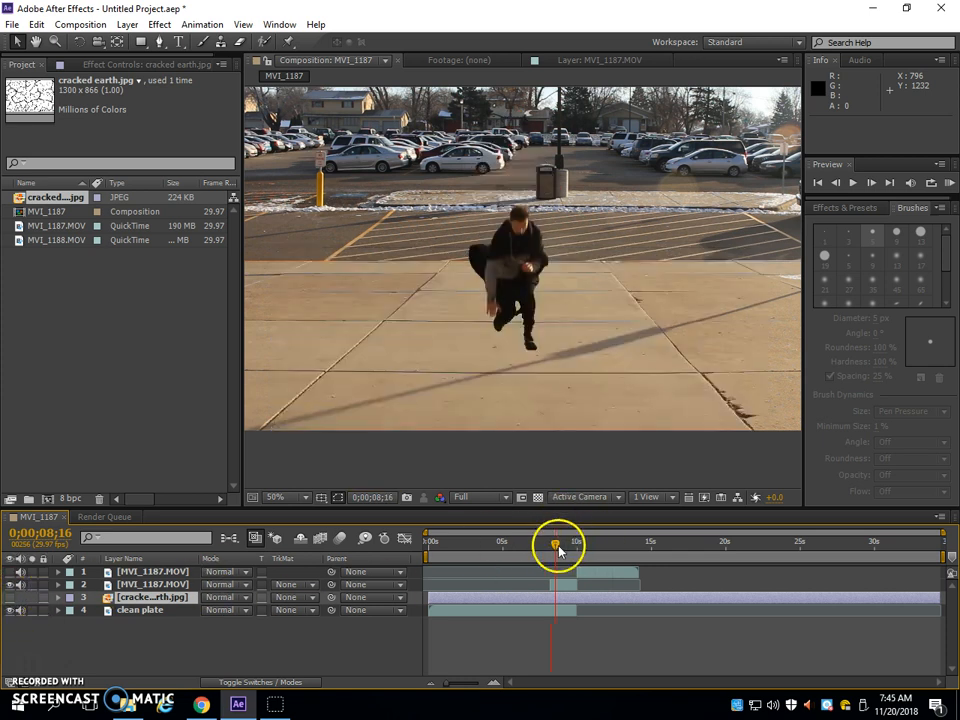
{"action": "left_click", "coordinate": [569, 549]}
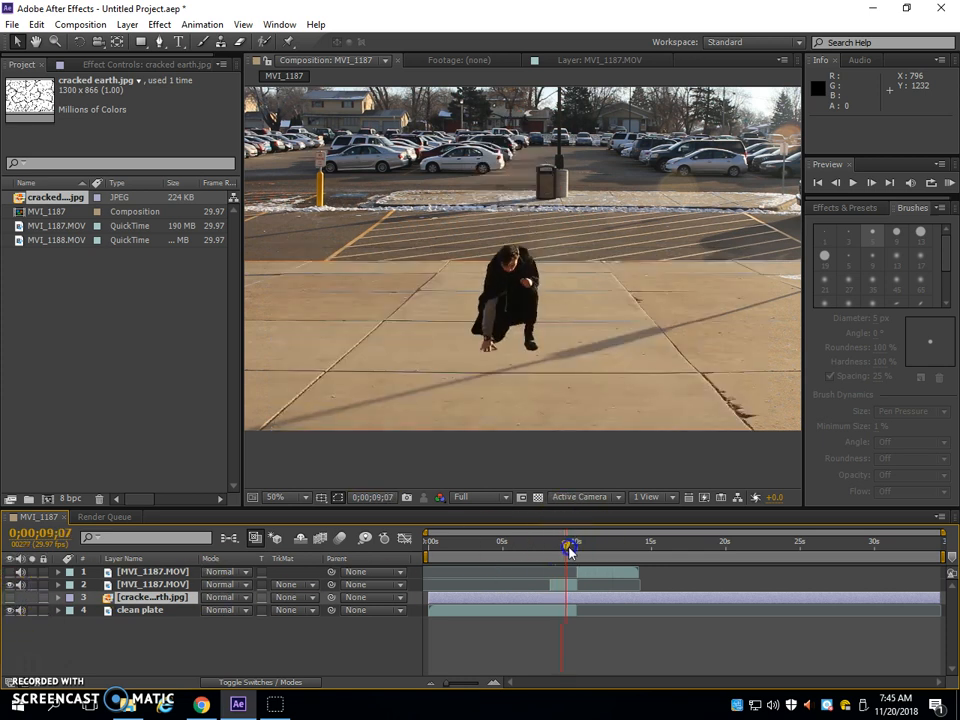
{"action": "left_click", "coordinate": [574, 549]}
{"action": "left_click_drag", "start_coordinate": [569, 550], "coordinate": [561, 553]}
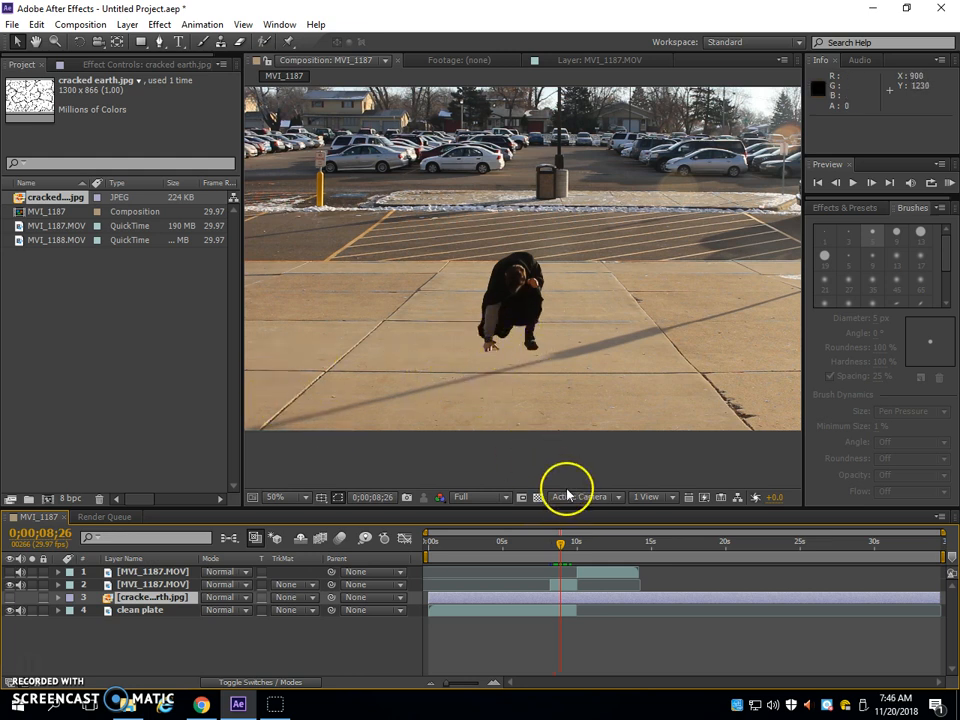
{"action": "left_click_drag", "start_coordinate": [428, 600], "coordinate": [557, 601]}
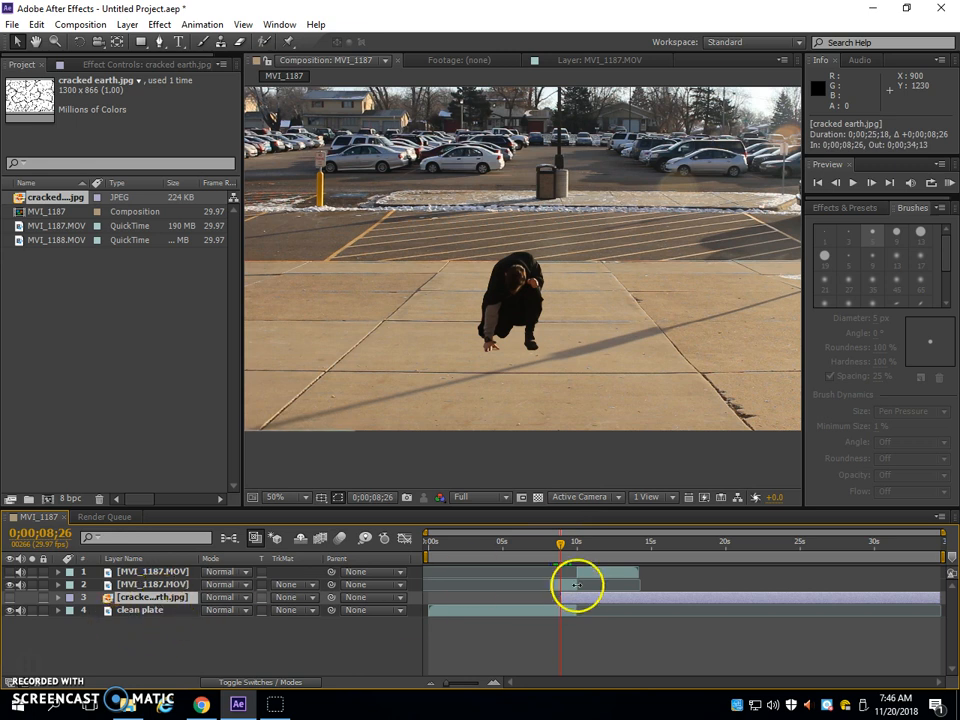
{"action": "left_click", "coordinate": [11, 598]}
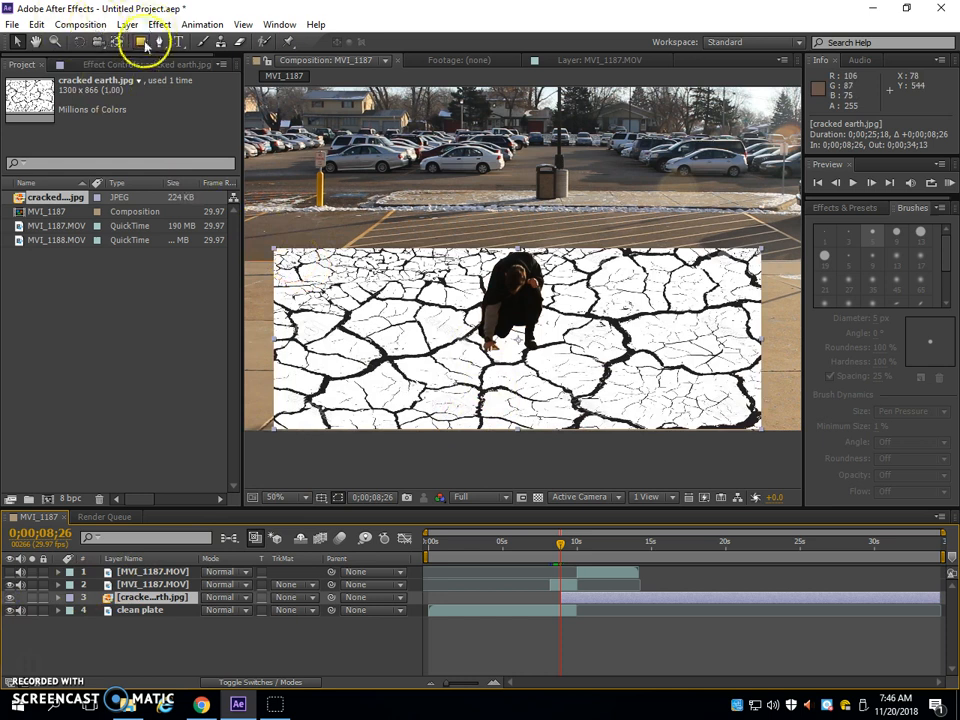
Draw a wide elliptical mask on the cracked earth layer, about 1130 by 661 px, surrounding the crouching figure
{"action": "left_click_drag", "start_coordinate": [143, 44], "coordinate": [200, 80]}
{"action": "mouse_move", "coordinate": [304, 284]}
{"action": "left_mouse_down"}
{"action": "mouse_move", "coordinate": [752, 429]}
{"action": "mouse_move", "coordinate": [727, 423]}
{"action": "left_mouse_up"}
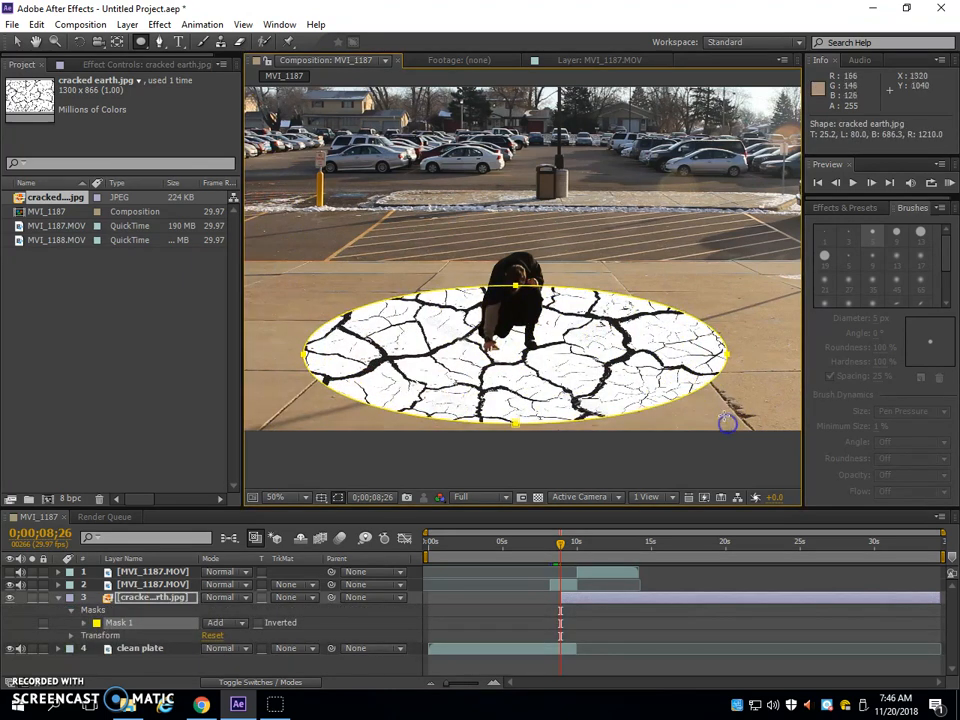
{"action": "left_click", "coordinate": [716, 432]}
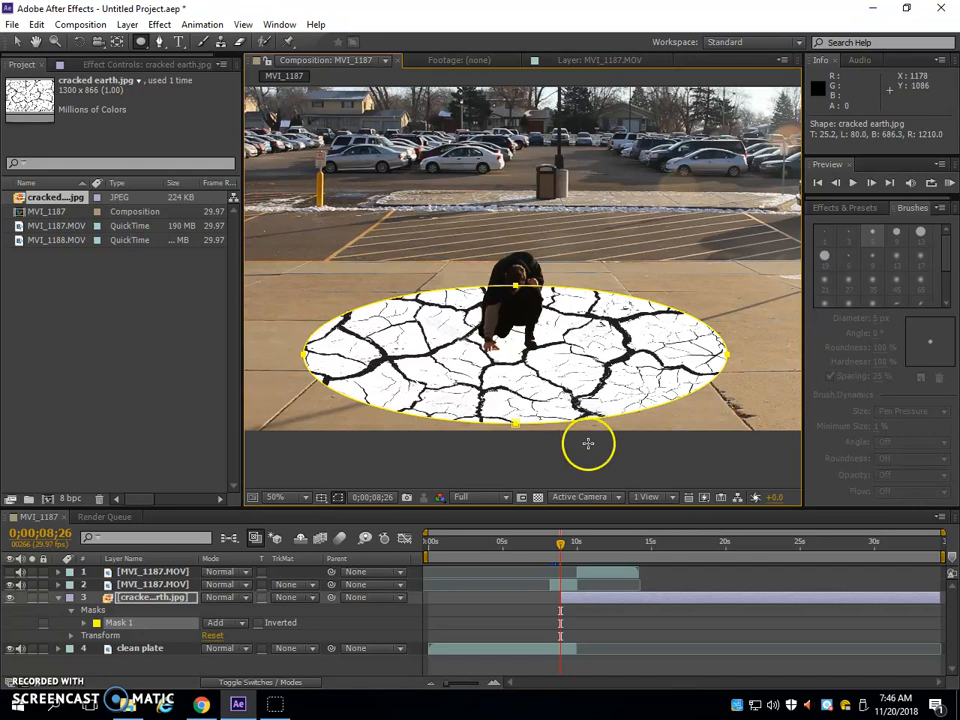
Set the cracked earth layer's blending mode to Multiply
{"action": "left_click", "coordinate": [260, 683]}
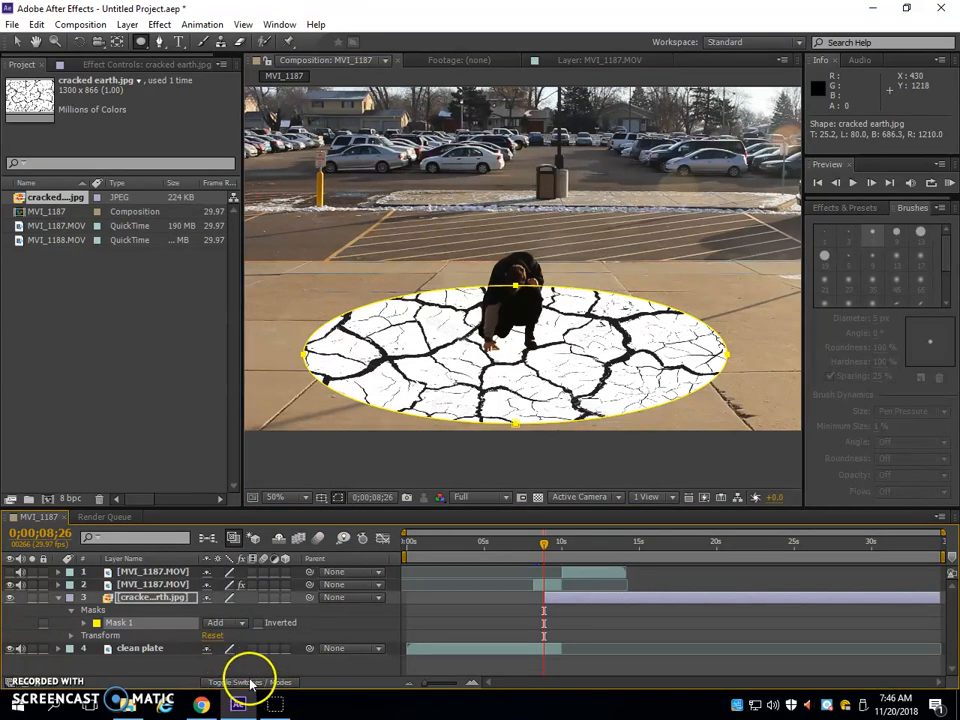
{"action": "left_click", "coordinate": [250, 683]}
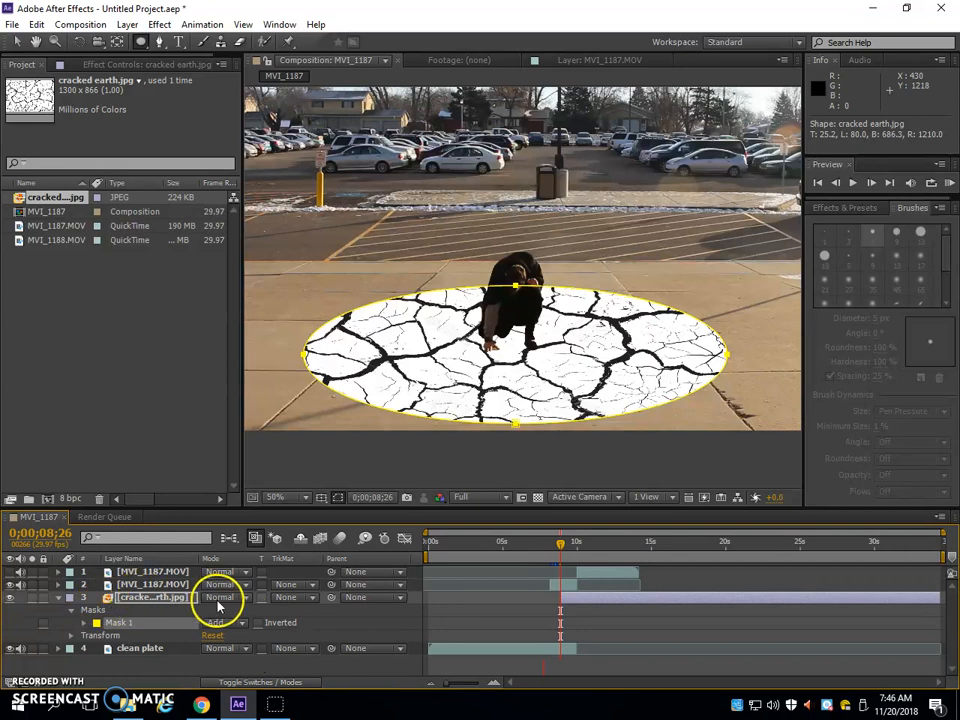
{"action": "left_click", "coordinate": [219, 597]}
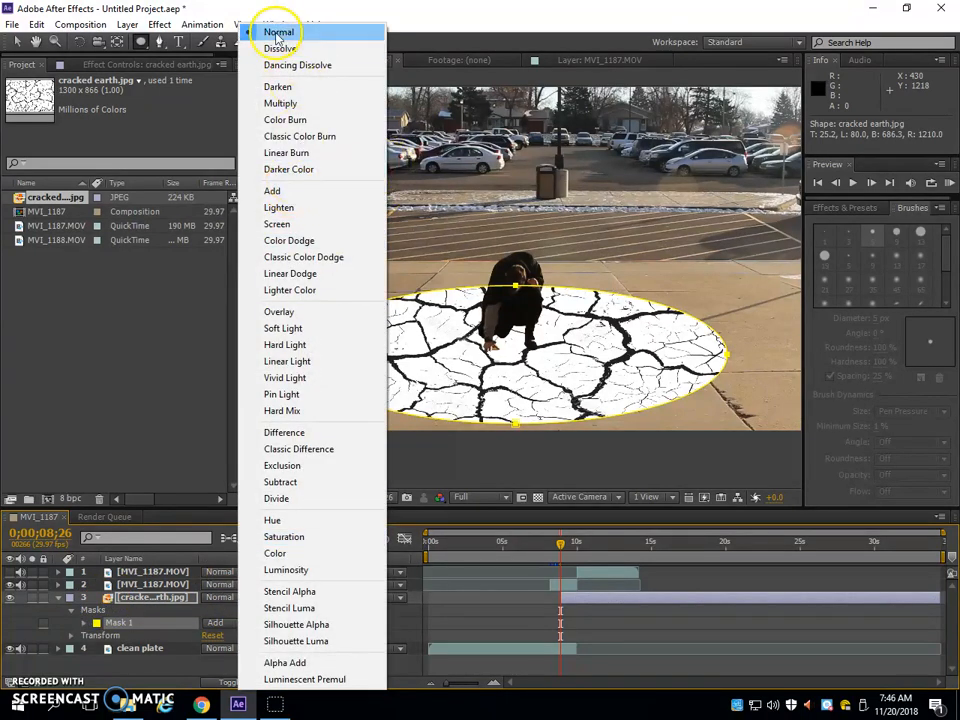
{"action": "left_click", "coordinate": [281, 104]}
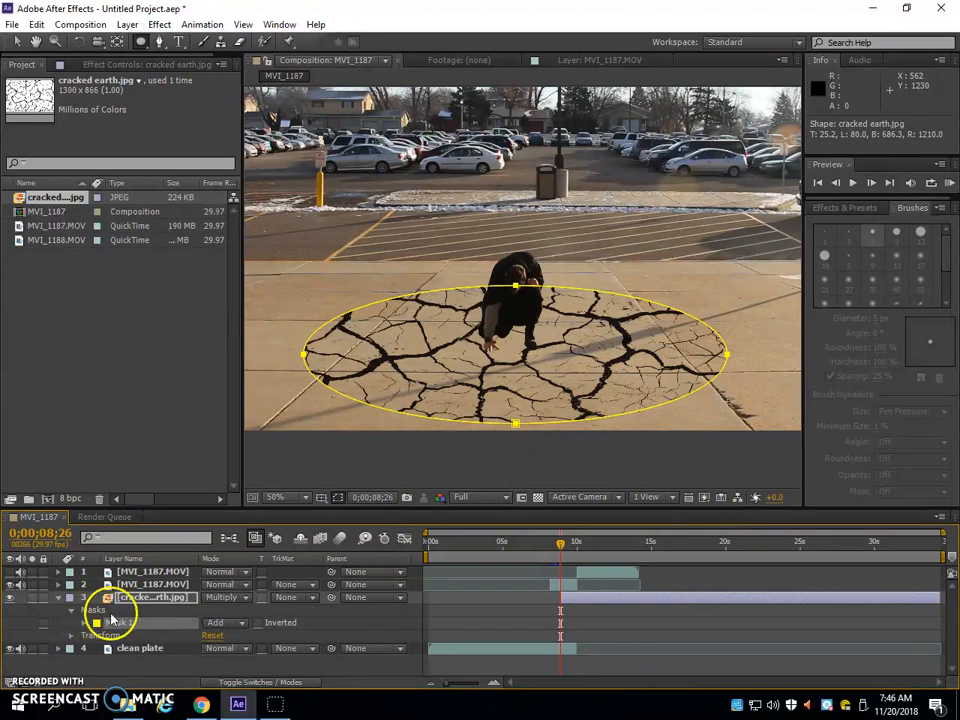
Lower the cracked earth layer's opacity to 65%
{"action": "left_click", "coordinate": [71, 636]}
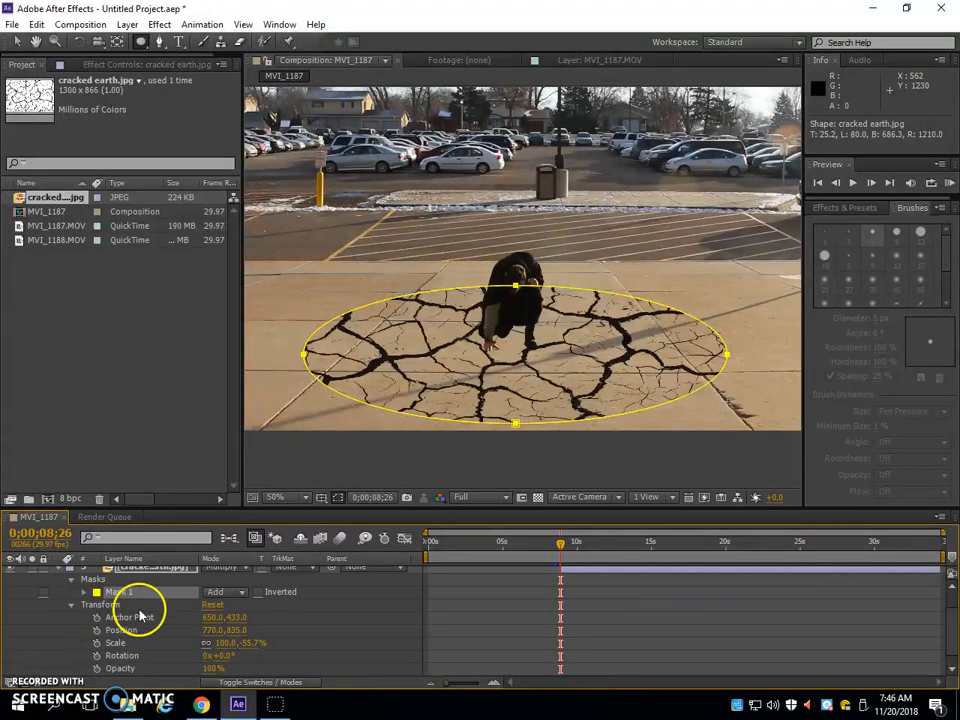
{"action": "scroll", "coordinate": [140, 617], "scroll_direction": "down", "scroll_amount": 1}
{"action": "left_click", "coordinate": [201, 656]}
{"action": "left_click_drag", "start_coordinate": [201, 656], "coordinate": [181, 656]}
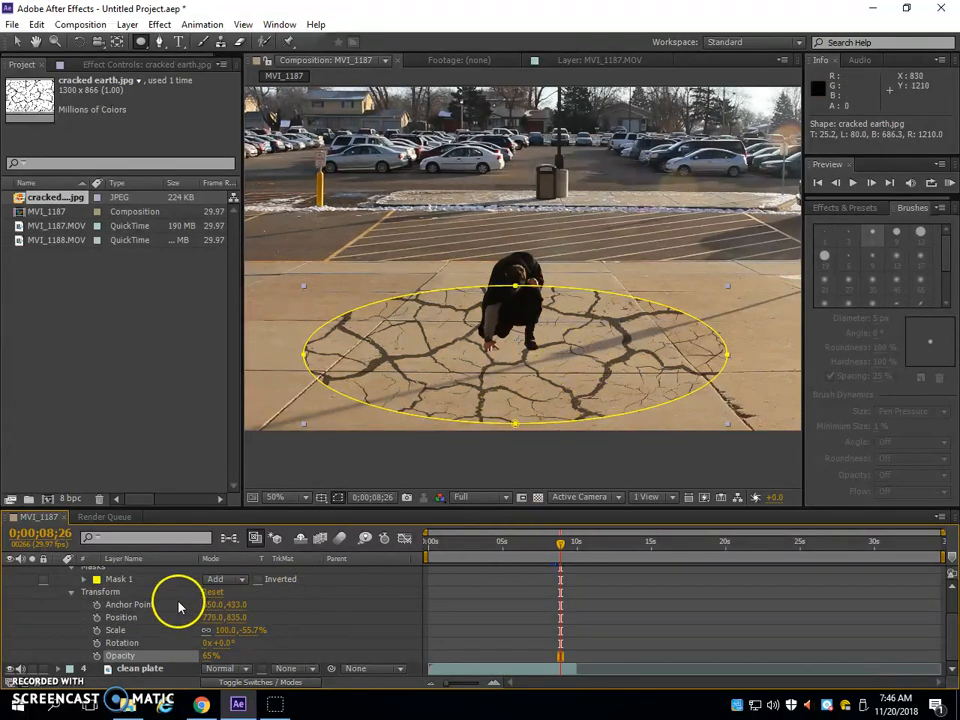
{"action": "scroll", "coordinate": [179, 606], "scroll_direction": "up", "scroll_amount": 3}
{"action": "left_click", "coordinate": [70, 638]}
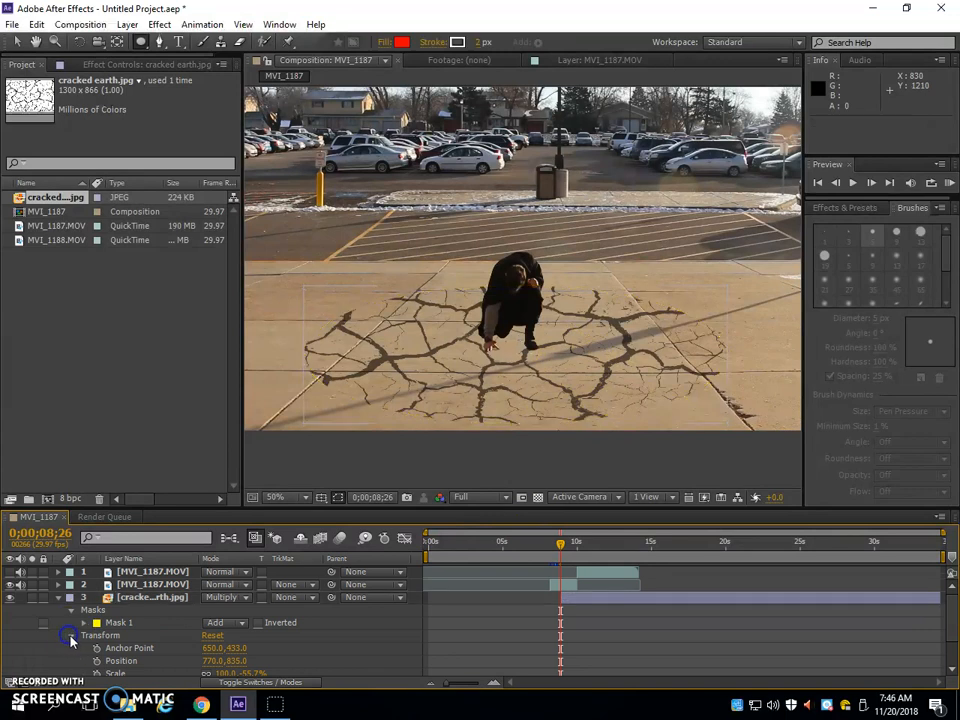
{"action": "left_click", "coordinate": [70, 637]}
Set the feather of the cracked earth layer's elliptical mask to 95 pixels
{"action": "left_click", "coordinate": [84, 623]}
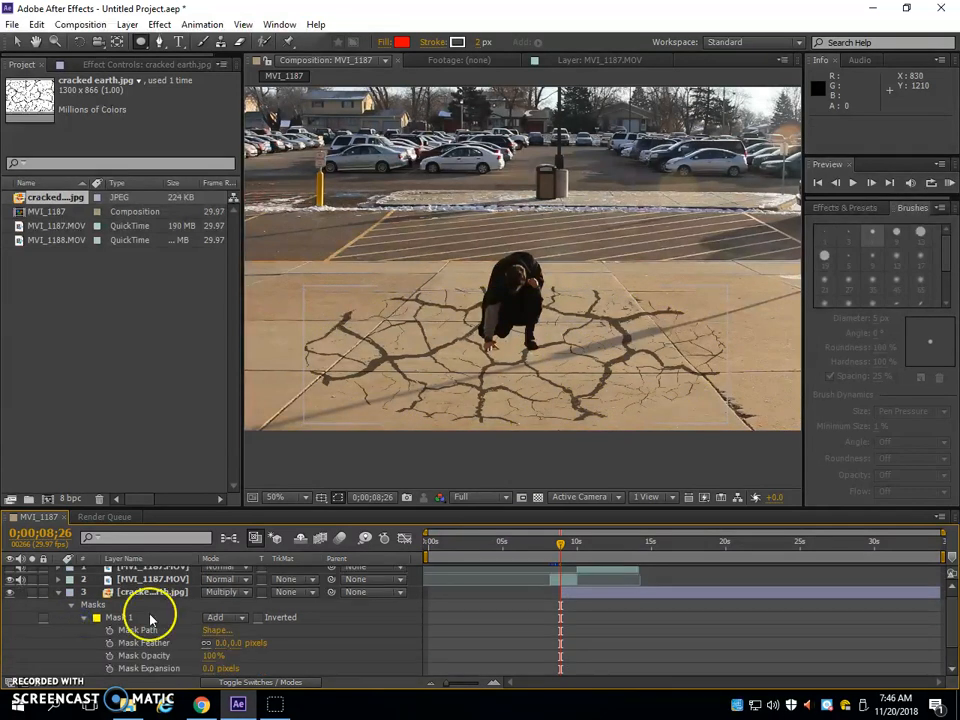
{"action": "scroll", "coordinate": [120, 616], "scroll_direction": "down", "scroll_amount": 1}
{"action": "left_click_drag", "start_coordinate": [221, 618], "coordinate": [232, 617]}
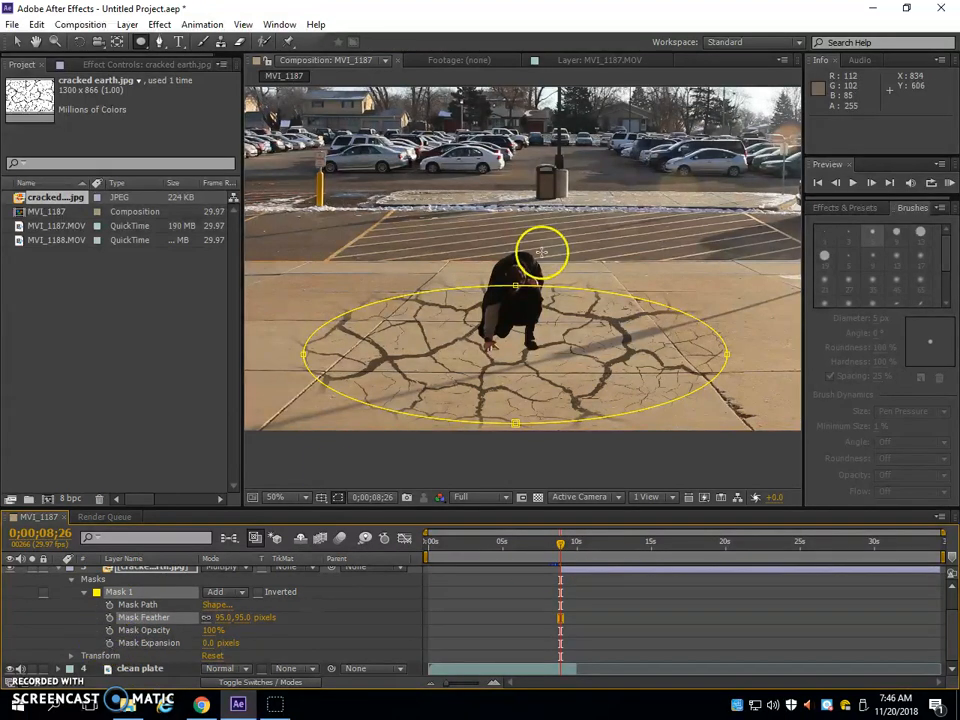
Keyframe the cracked earth mask's expansion from -344 pixels at 0;00;08;26 to 0 pixels at 0;00;09;25
{"action": "left_click", "coordinate": [110, 644]}
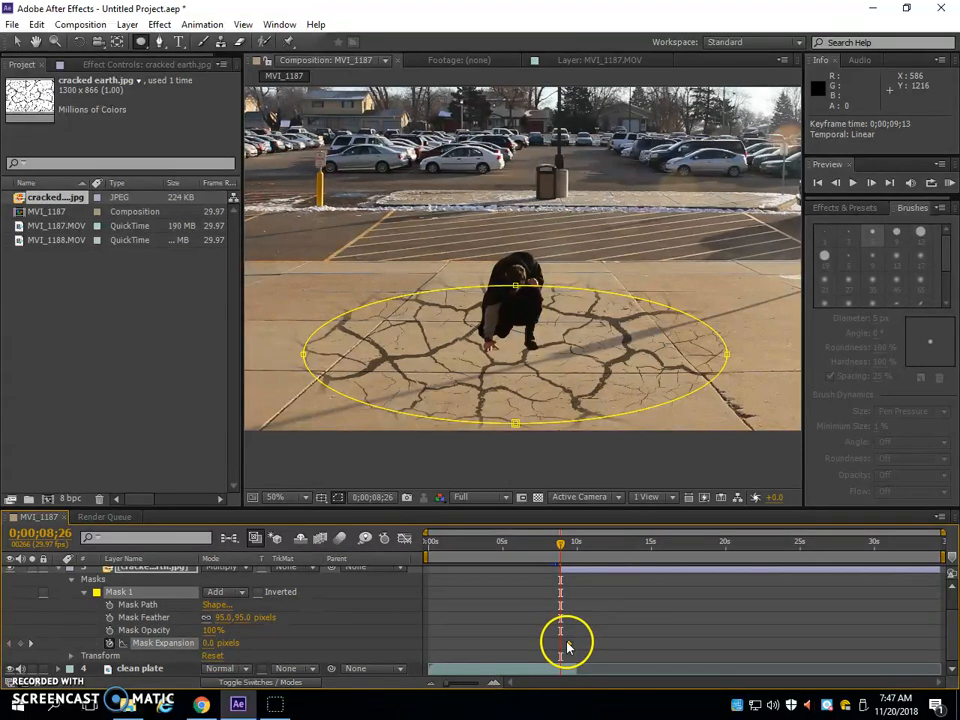
{"action": "left_click_drag", "start_coordinate": [208, 644], "coordinate": [77, 645]}
{"action": "left_click_drag", "start_coordinate": [159, 654], "coordinate": [216, 645]}
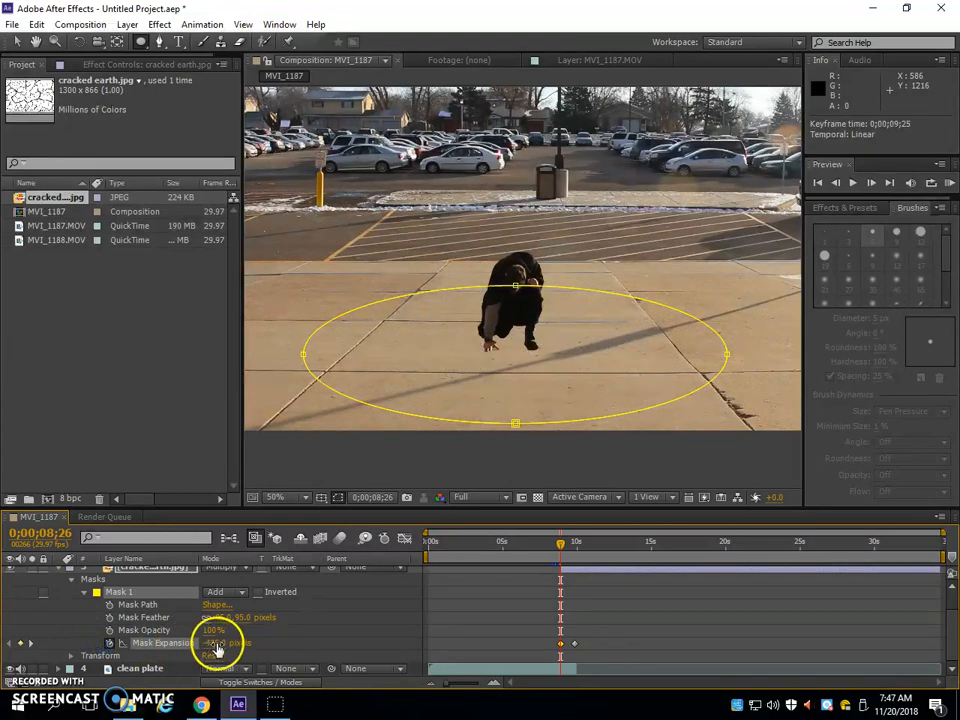
{"action": "left_click_drag", "start_coordinate": [338, 651], "coordinate": [294, 653]}
{"action": "left_click", "coordinate": [208, 643]}
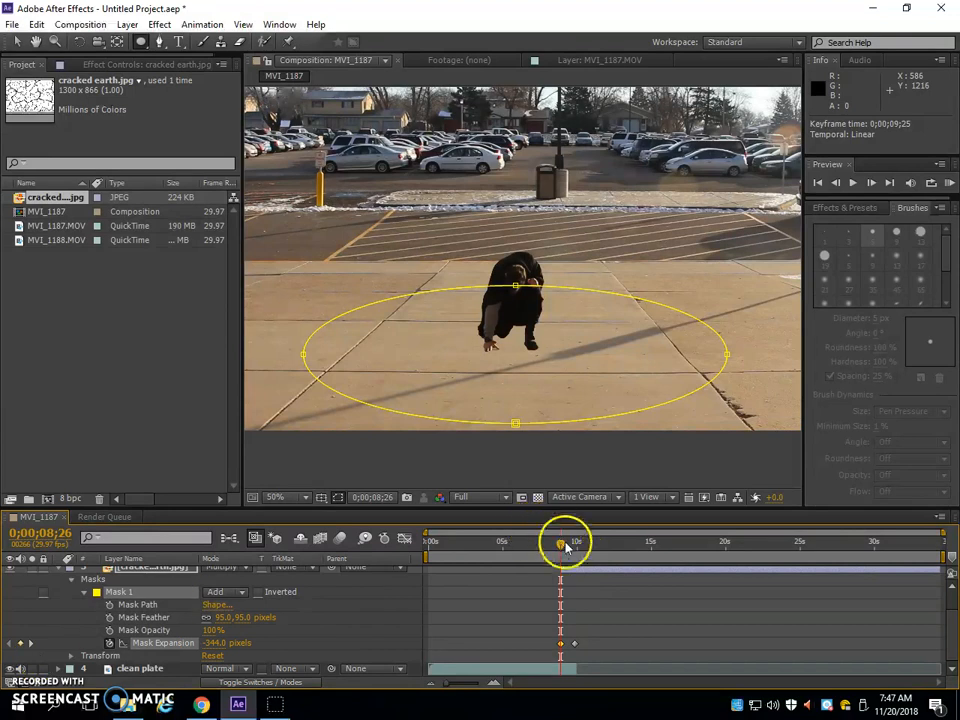
Preview the cracks and retime them, moving the mask expansion keyframes to 0;00;08;14 and 0;00;09;10 and starting the layer at the first keyframe
{"action": "left_click_drag", "start_coordinate": [550, 548], "coordinate": [561, 557]}
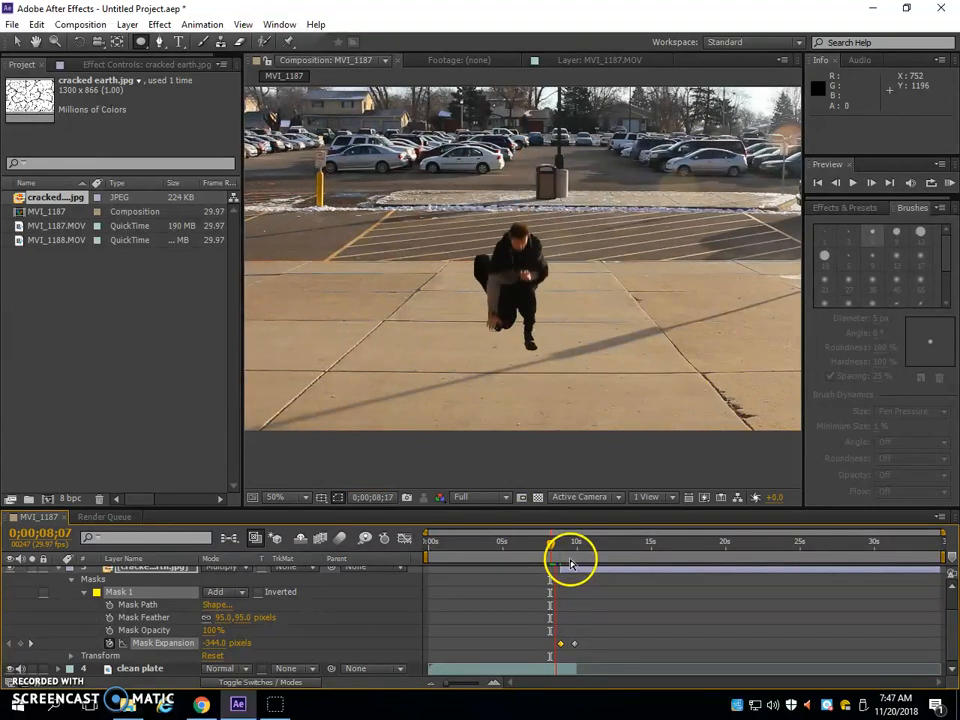
{"action": "key", "text": "space"}
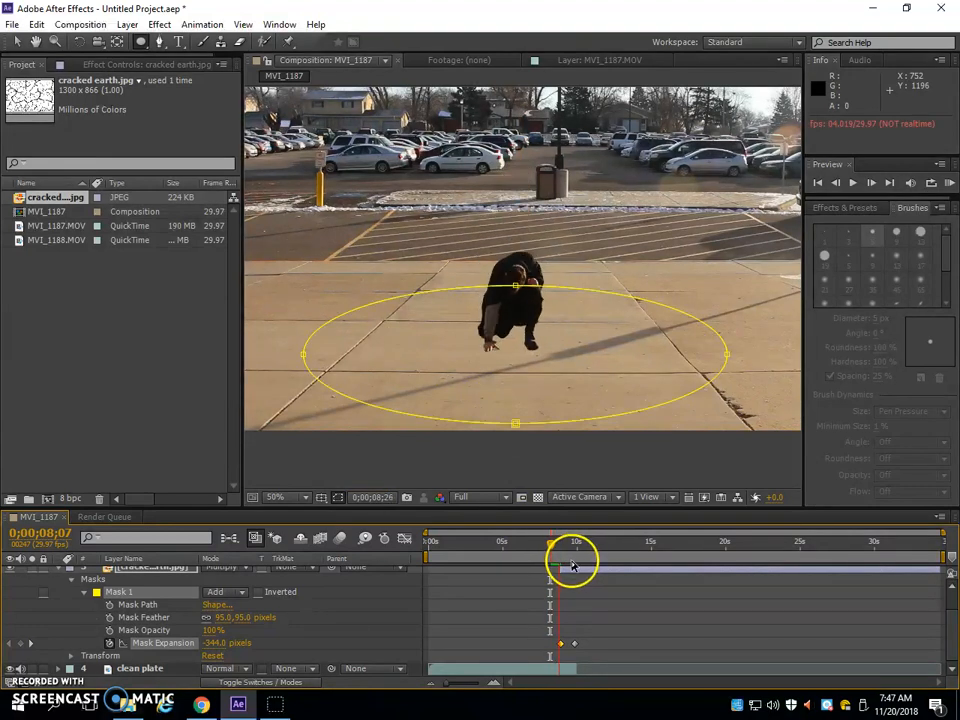
{"action": "left_click_drag", "start_coordinate": [560, 643], "coordinate": [554, 643]}
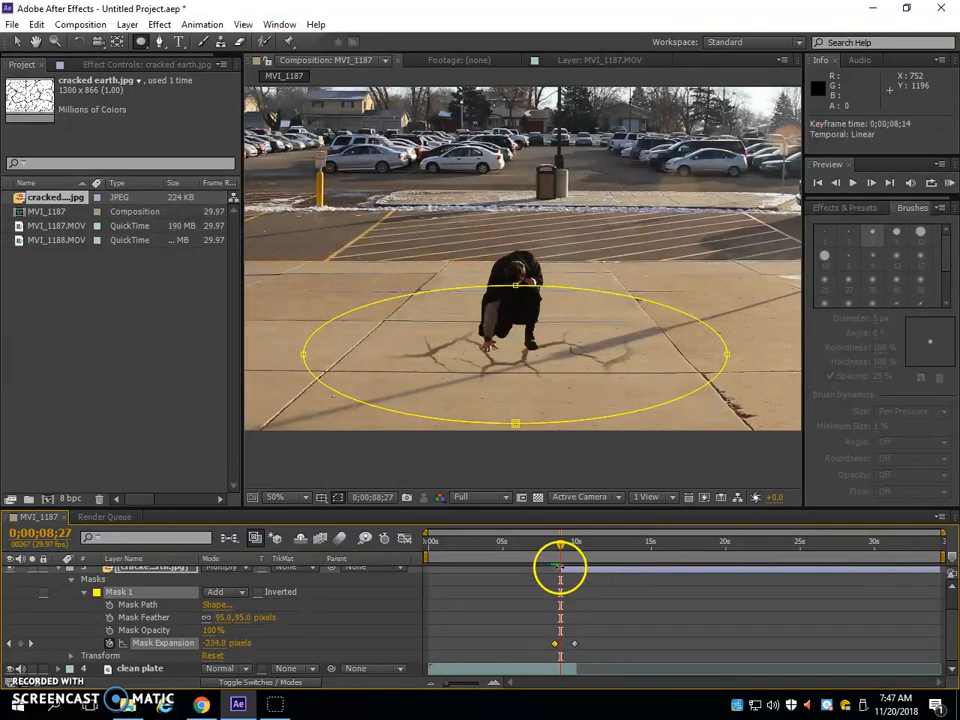
{"action": "left_click", "coordinate": [554, 571]}
{"action": "left_click_drag", "start_coordinate": [575, 648], "coordinate": [567, 648]}
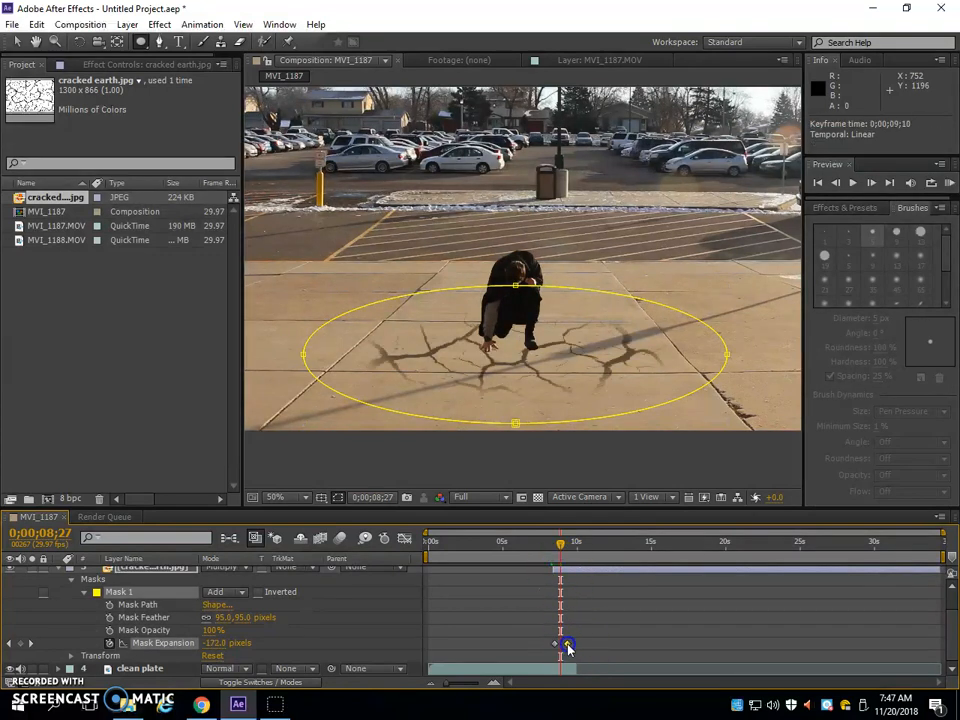
{"action": "left_click_drag", "start_coordinate": [560, 548], "coordinate": [547, 552]}
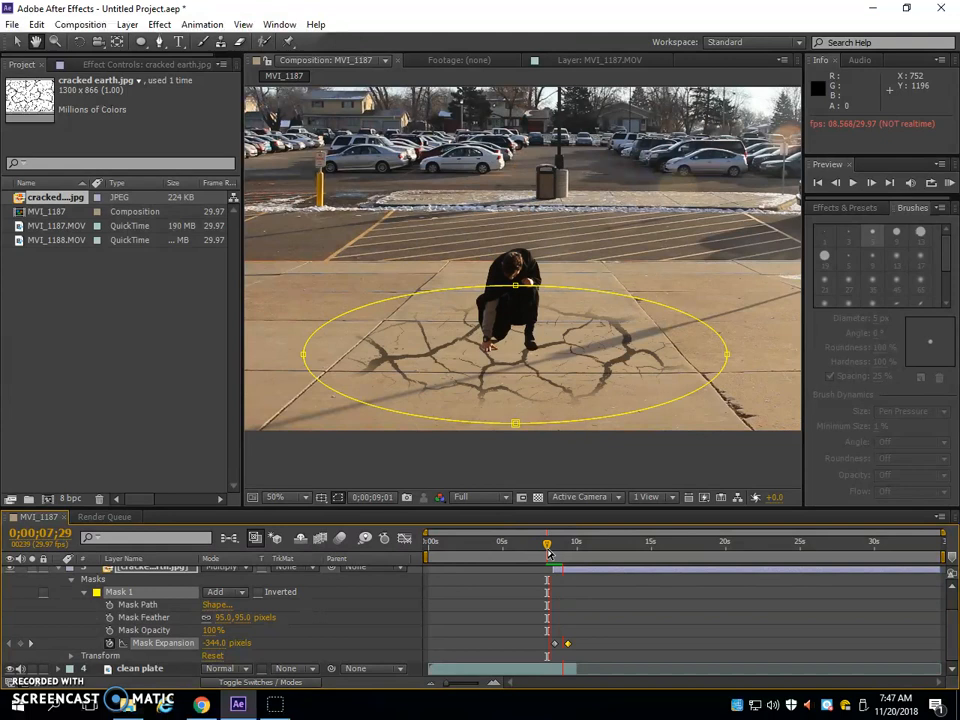
{"action": "key", "text": "space"}
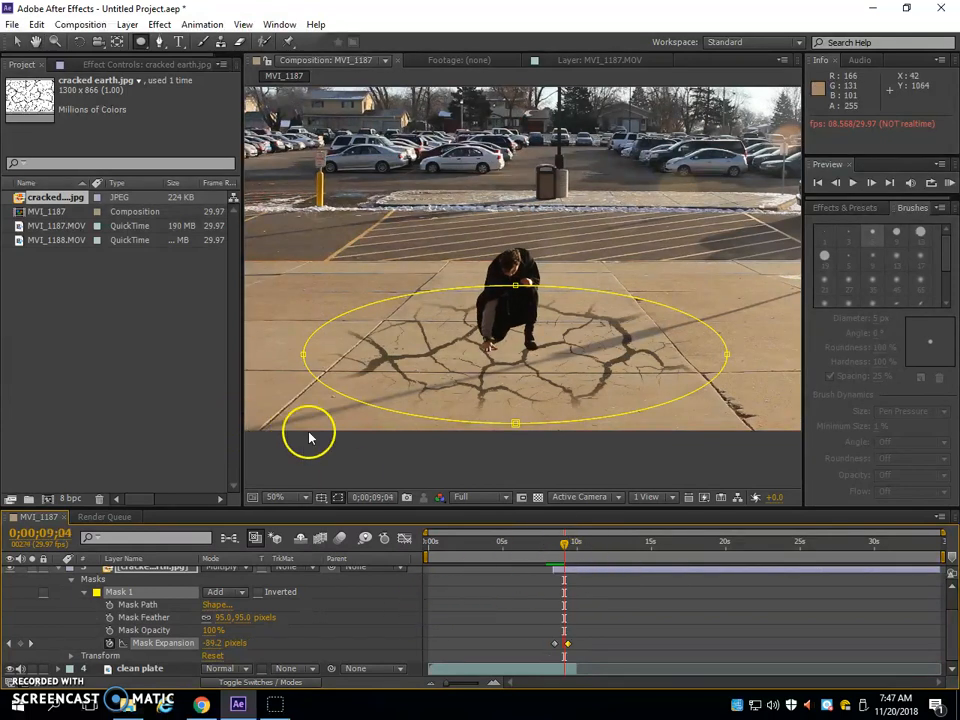
Cancel saving the project and enlarge the timeline area to show the upper layers
{"action": "key", "text": "ctrl+s"}
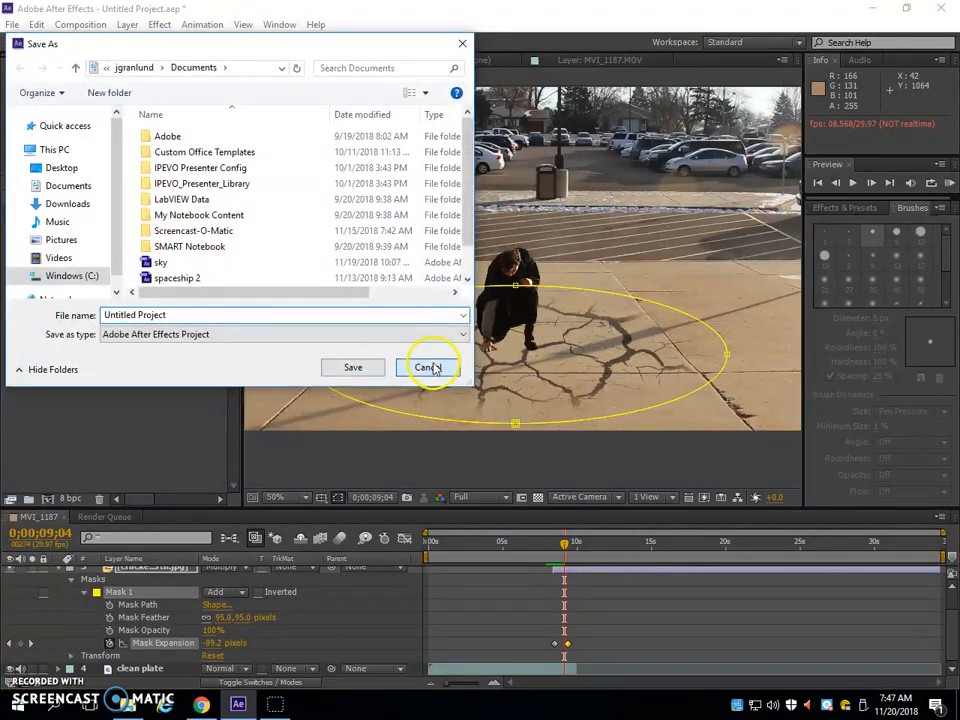
{"action": "left_click", "coordinate": [428, 368]}
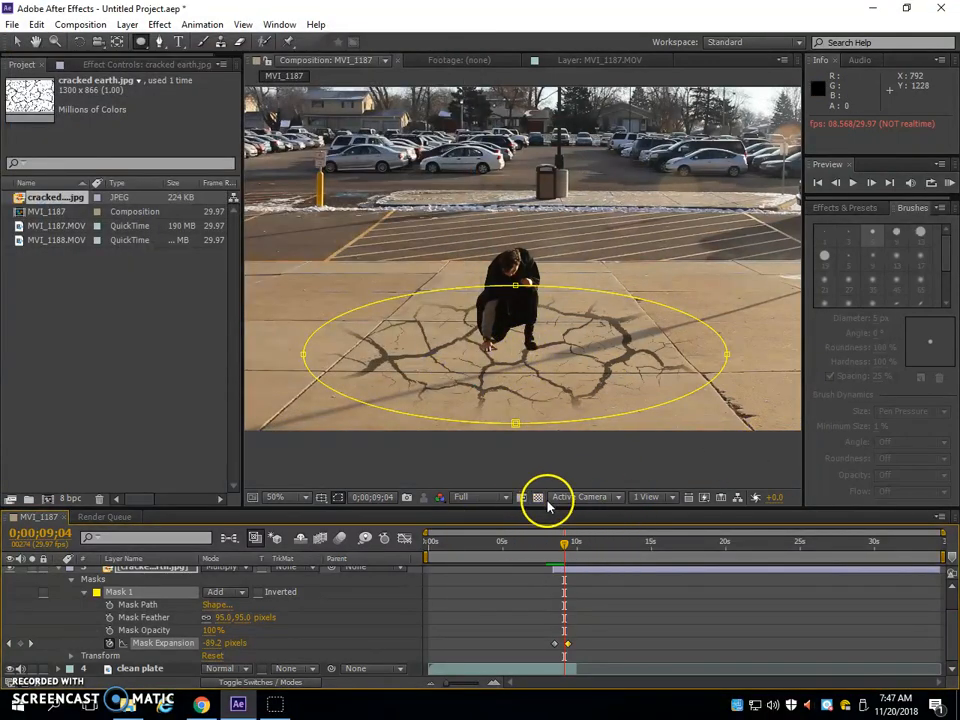
{"action": "left_click_drag", "start_coordinate": [544, 508], "coordinate": [544, 481]}
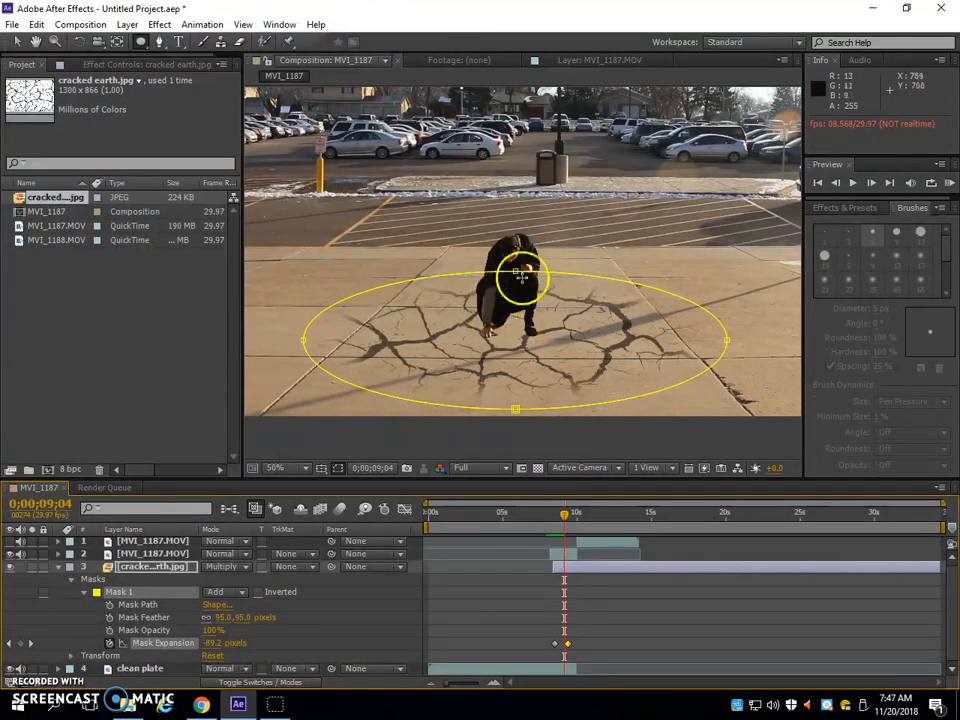
Add a position keyframe of 960, 540 to the second layer, MVI_1187.MOV, and place it at 0;00;08;14
{"action": "left_click", "coordinate": [17, 42]}
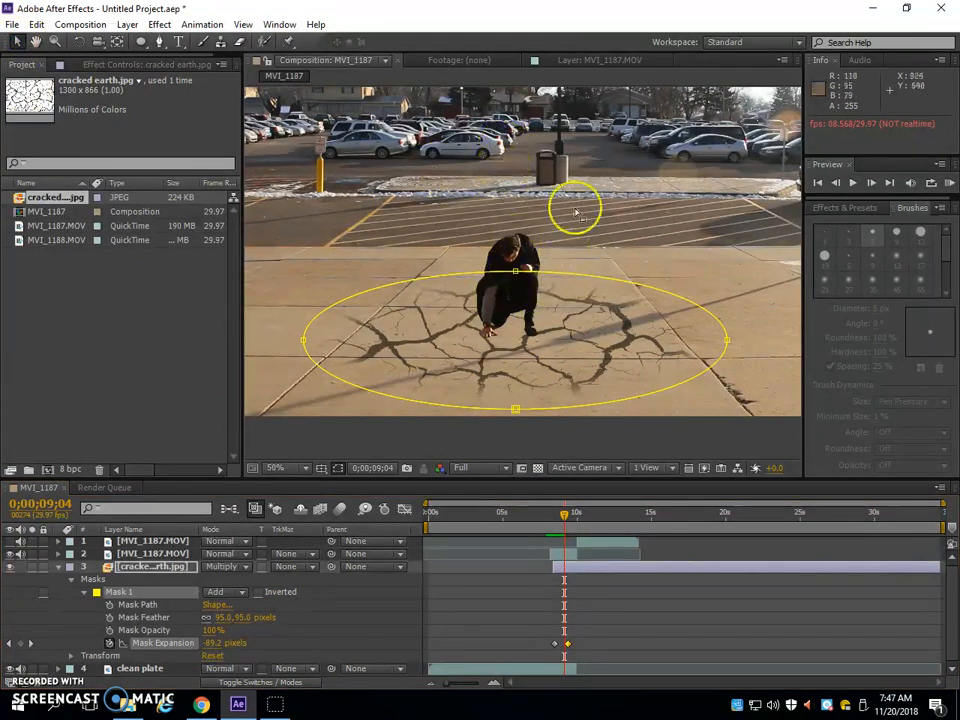
{"action": "left_click", "coordinate": [155, 554]}
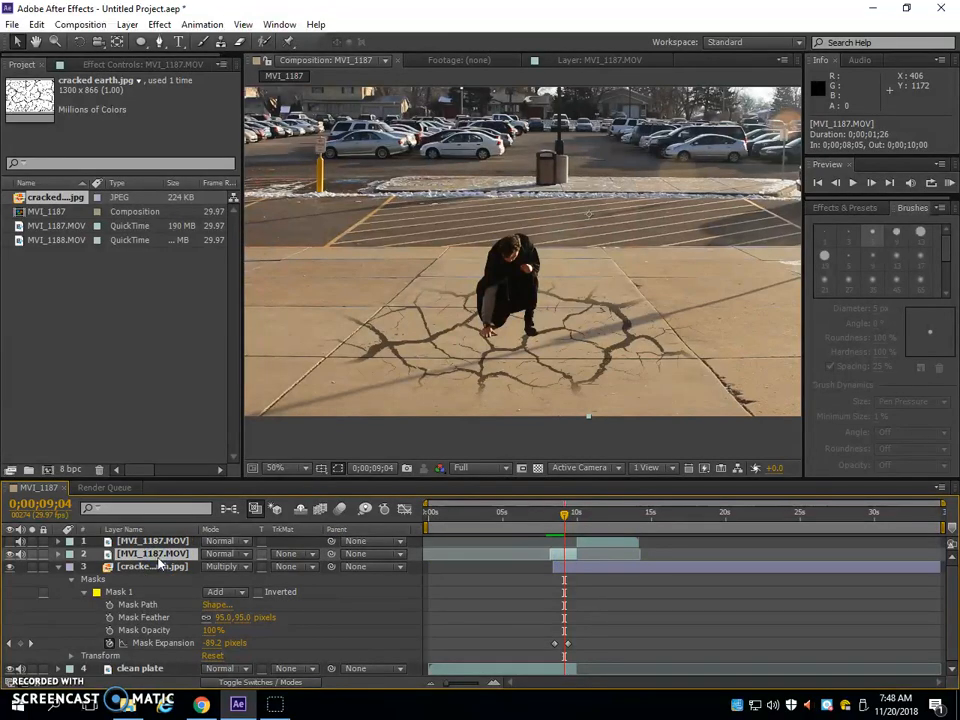
{"action": "key", "text": "p"}
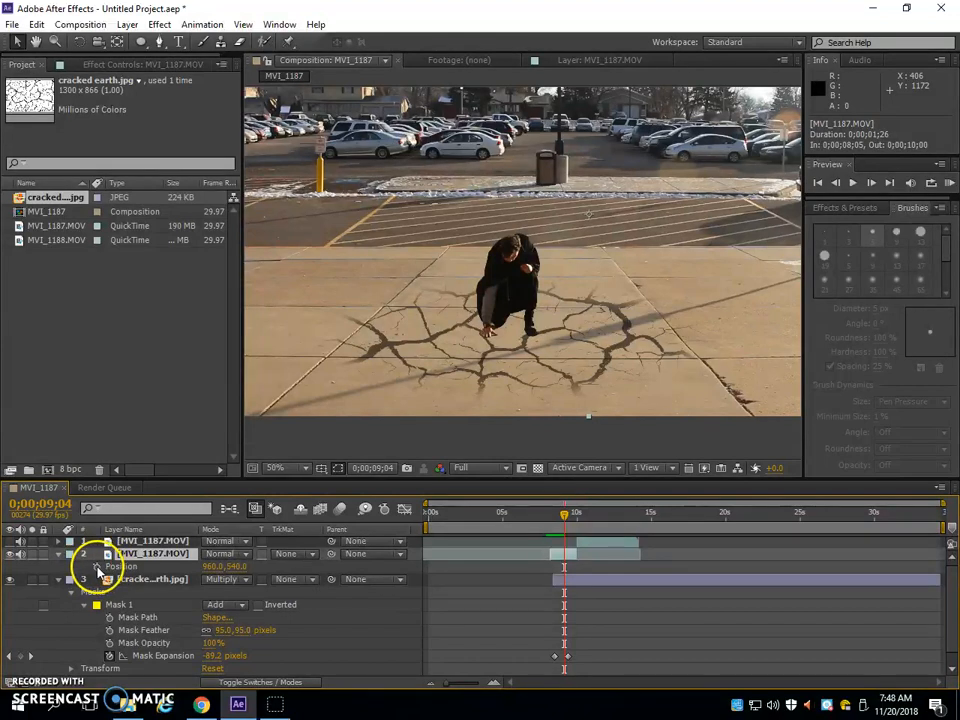
{"action": "left_click", "coordinate": [97, 567]}
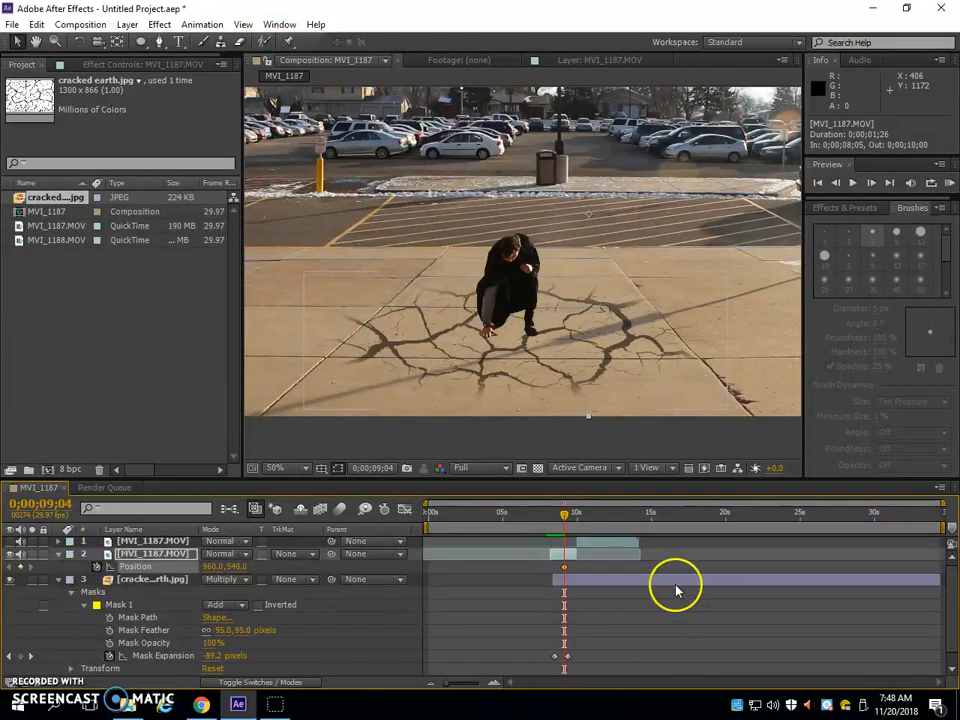
{"action": "left_click", "coordinate": [564, 567]}
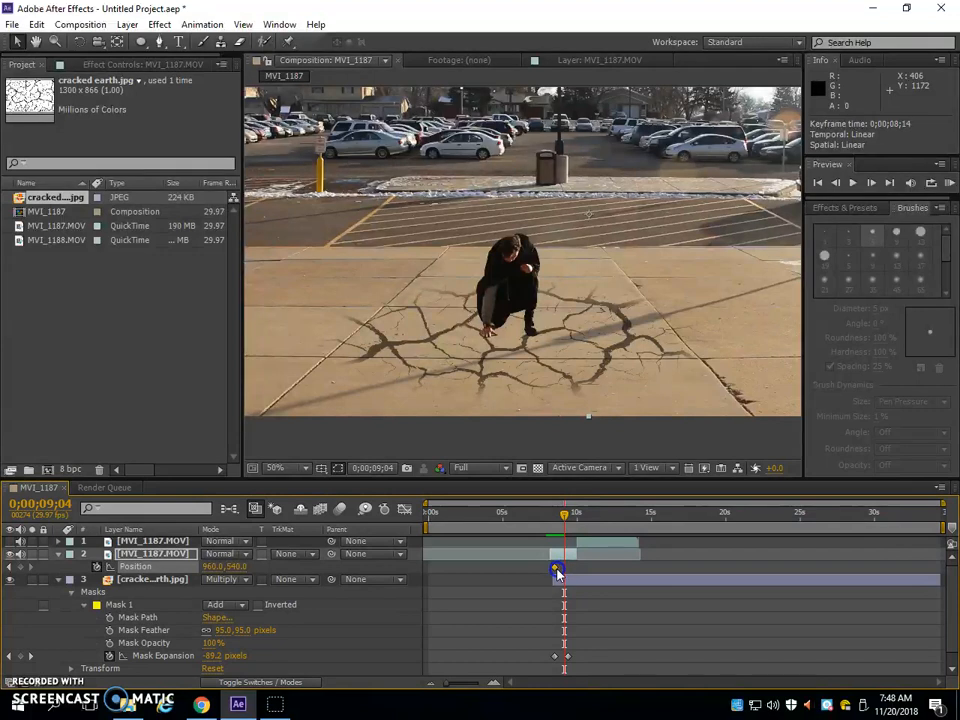
{"action": "left_click", "coordinate": [557, 520]}
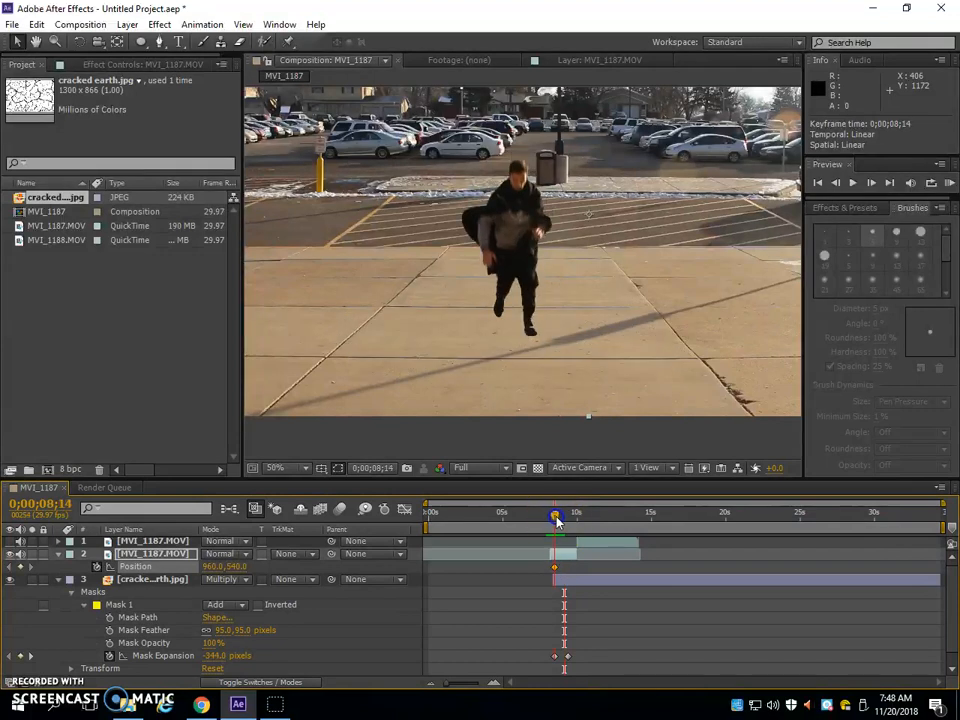
{"action": "left_click", "coordinate": [556, 574]}
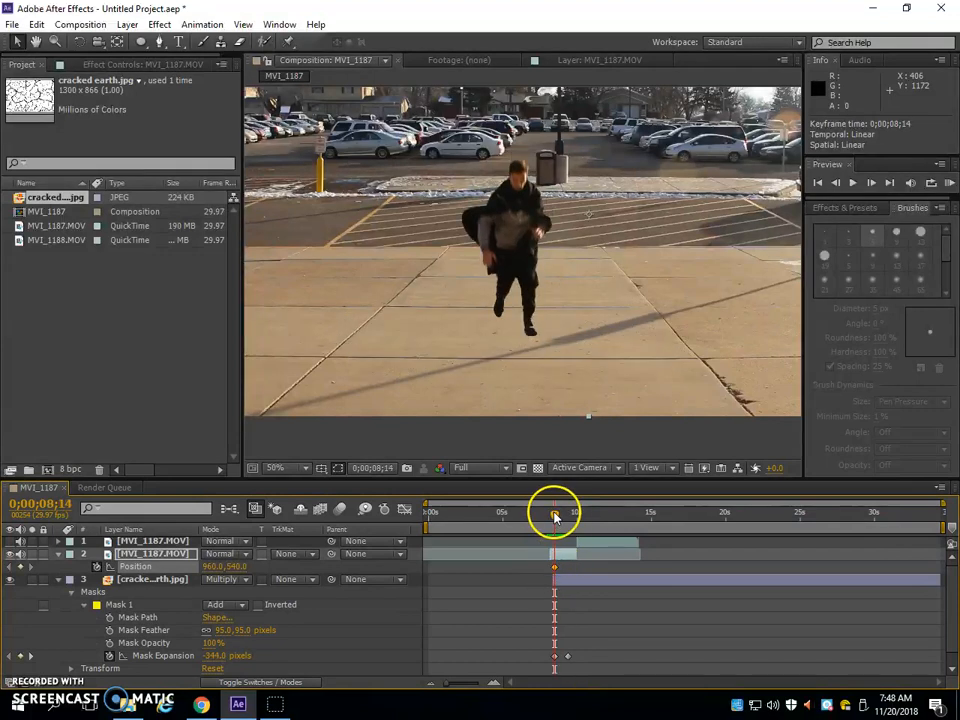
At 0;00;08;05, keyframe the second layer's position at 960, -244 so the figure starts above the frame
{"action": "left_click_drag", "start_coordinate": [556, 515], "coordinate": [550, 515]}
{"action": "left_click", "coordinate": [557, 568]}
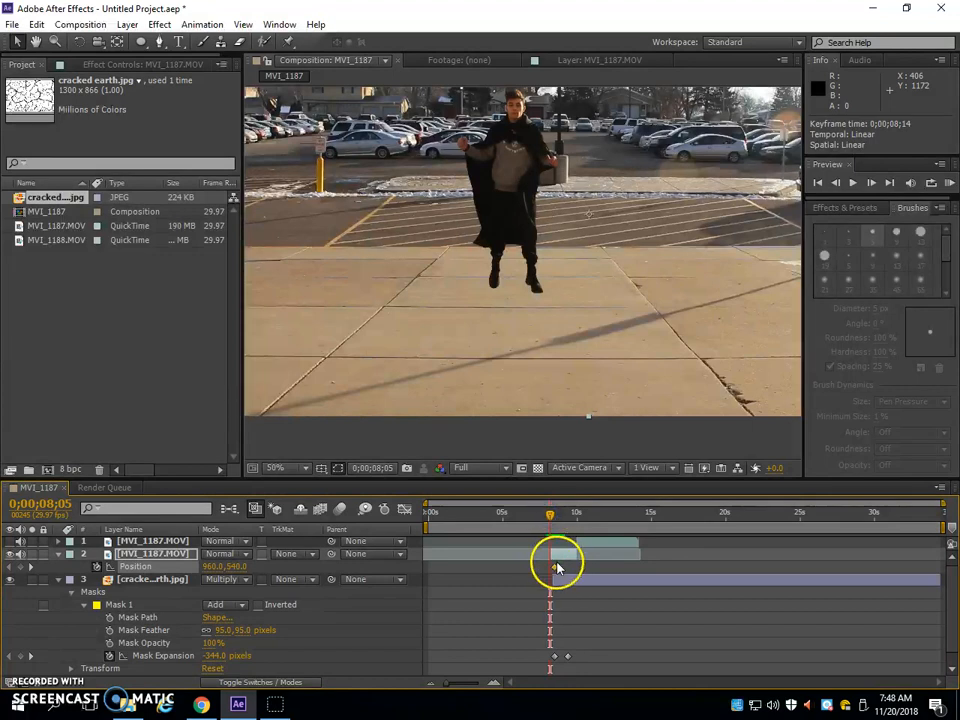
{"action": "left_click_drag", "start_coordinate": [458, 686], "coordinate": [486, 686]}
{"action": "mouse_move", "coordinate": [686, 514]}
{"action": "left_mouse_down"}
{"action": "mouse_move", "coordinate": [827, 533]}
{"action": "mouse_move", "coordinate": [687, 535]}
{"action": "left_mouse_up"}
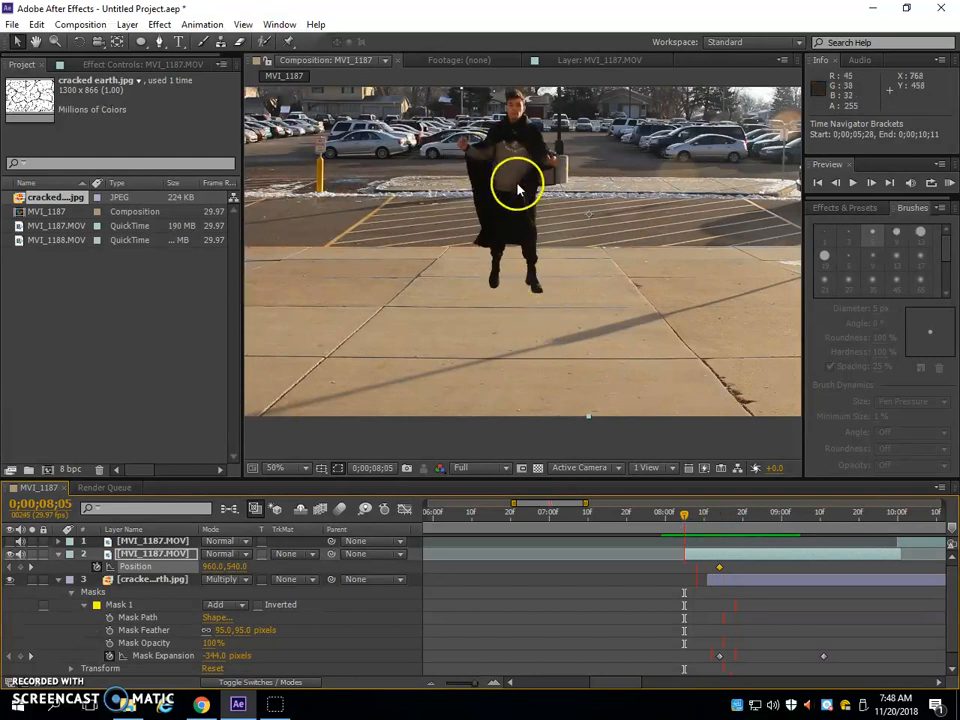
{"action": "scroll", "coordinate": [505, 180], "scroll_direction": "down", "scroll_amount": 2}
{"action": "scroll", "coordinate": [514, 167], "scroll_direction": "up", "scroll_amount": 1}
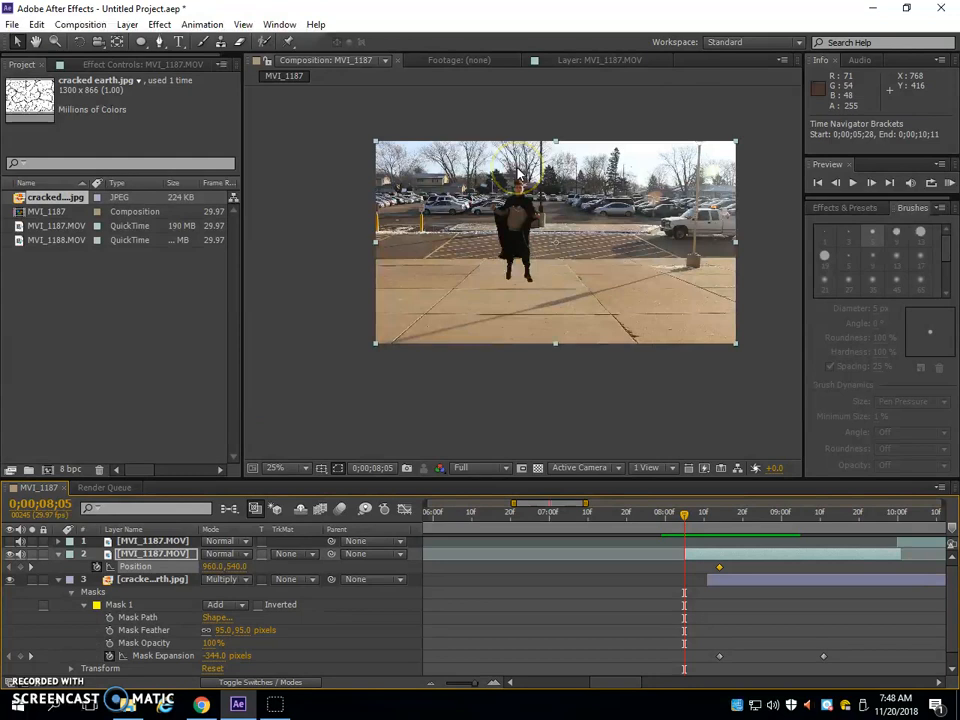
{"action": "left_click", "coordinate": [135, 553]}
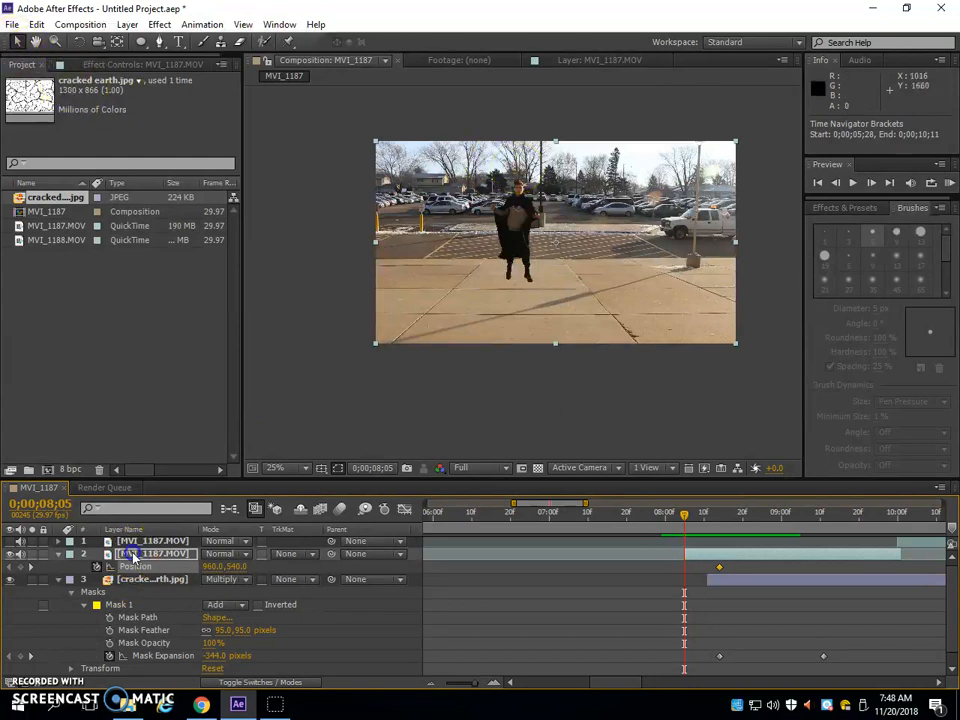
{"action": "left_click_drag", "start_coordinate": [519, 243], "coordinate": [523, 95]}
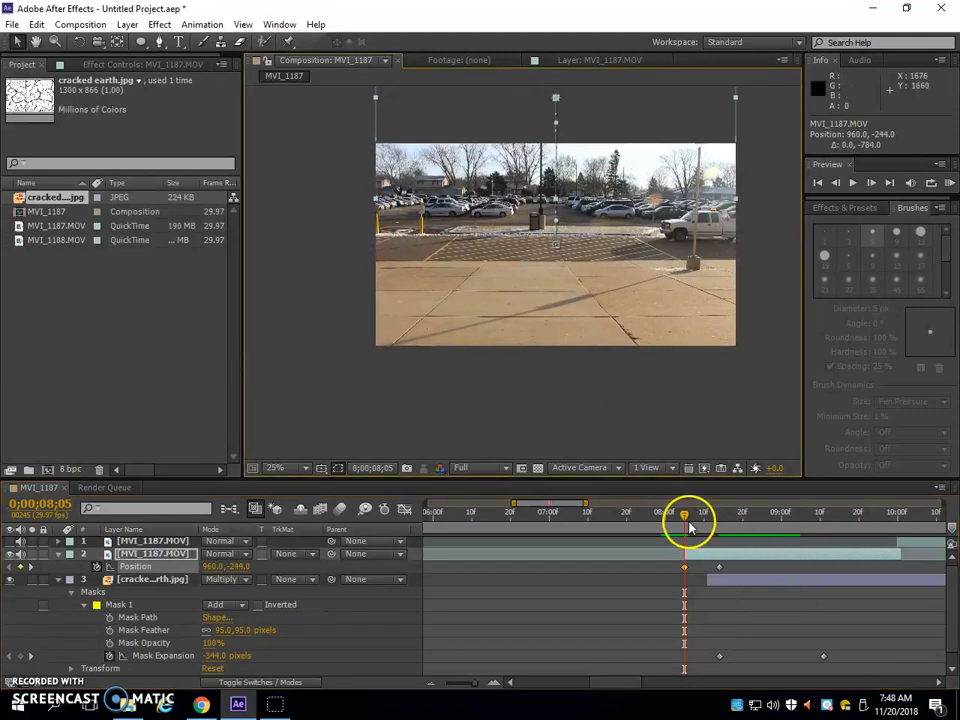
Preview the landing and move the cracked earth mask's second expansion keyframe to 0;00;08;21 for a faster spread
{"action": "key", "text": "space"}
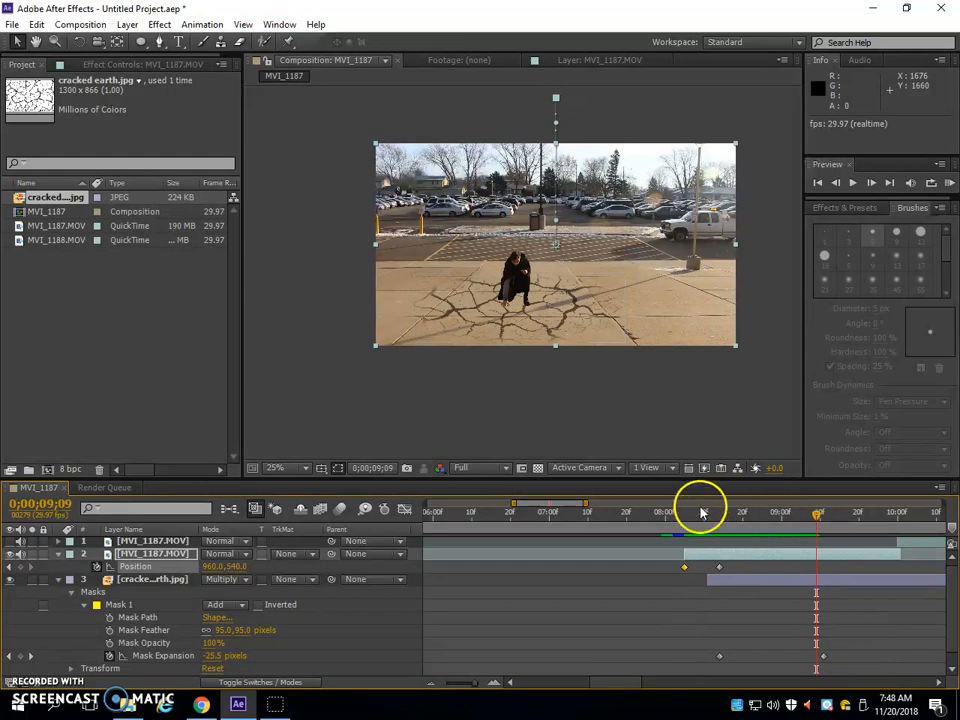
{"action": "left_click", "coordinate": [685, 515]}
{"action": "key", "text": "space"}
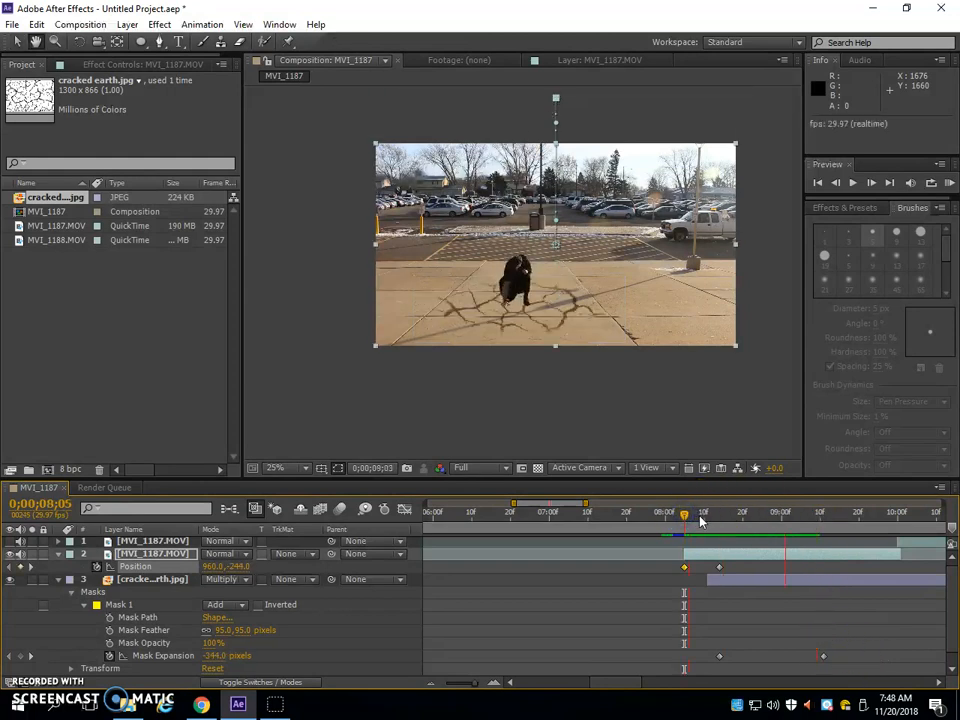
{"action": "left_click", "coordinate": [768, 657]}
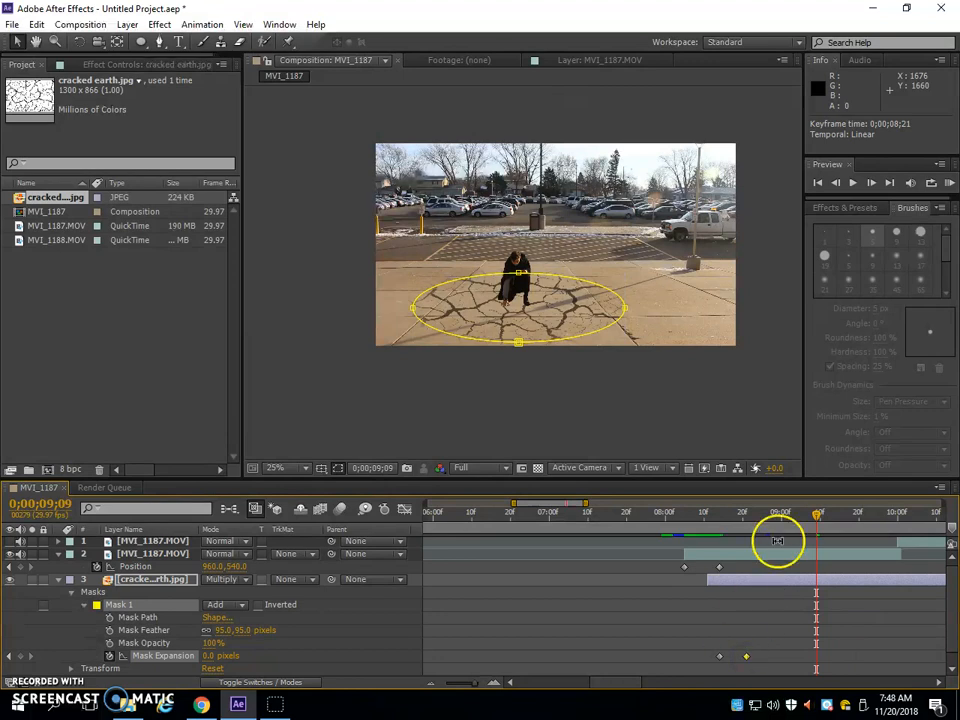
{"action": "left_click", "coordinate": [665, 514]}
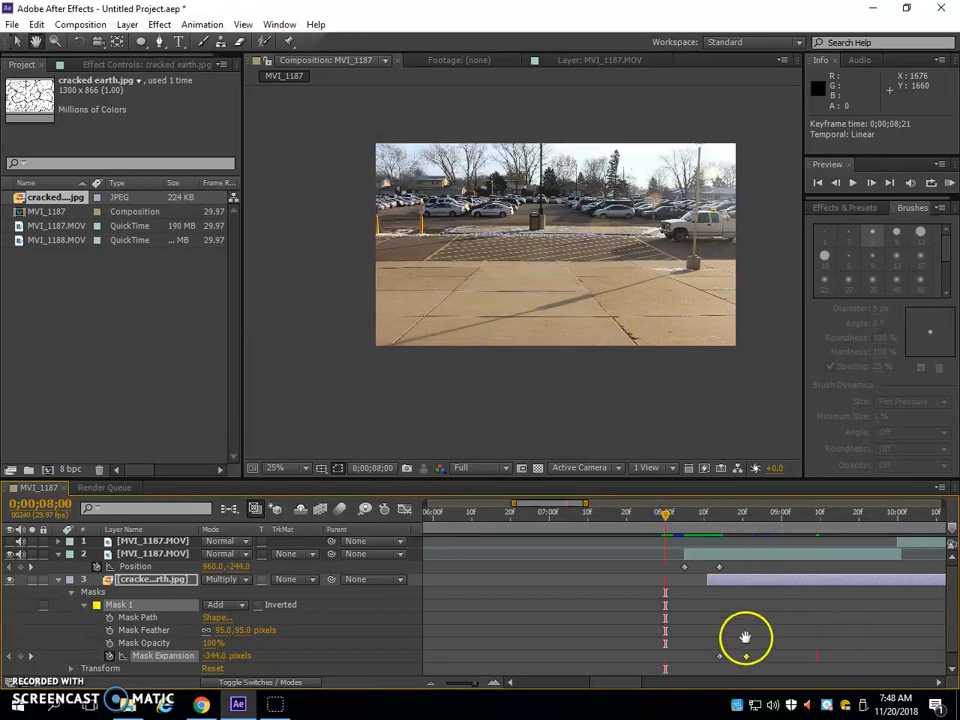
{"action": "key", "text": "space"}
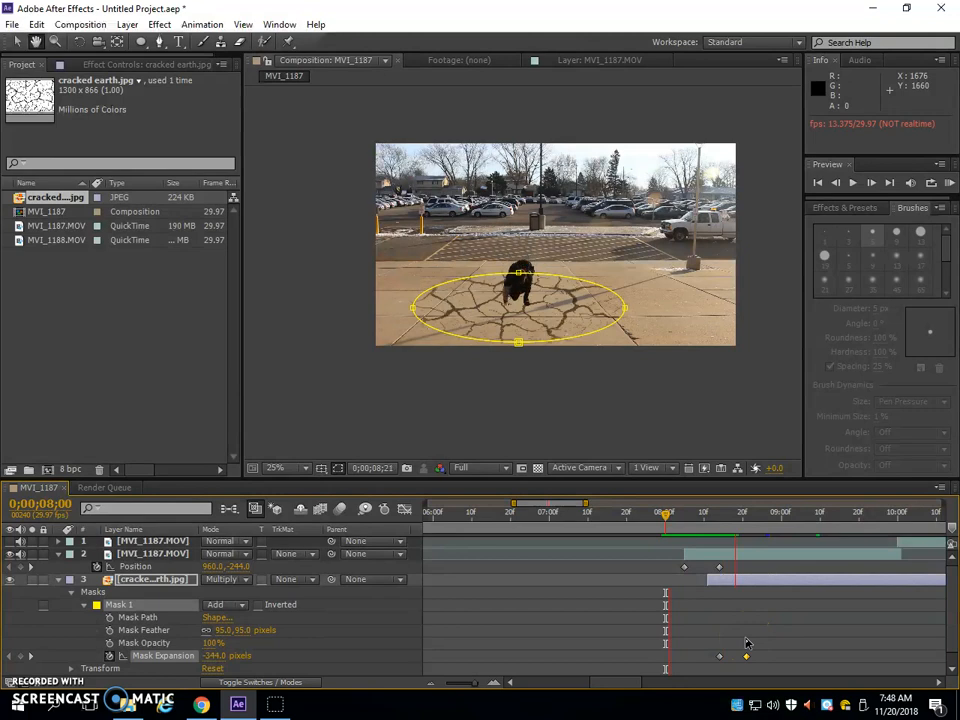
{"action": "left_click_drag", "start_coordinate": [664, 514], "coordinate": [657, 517]}
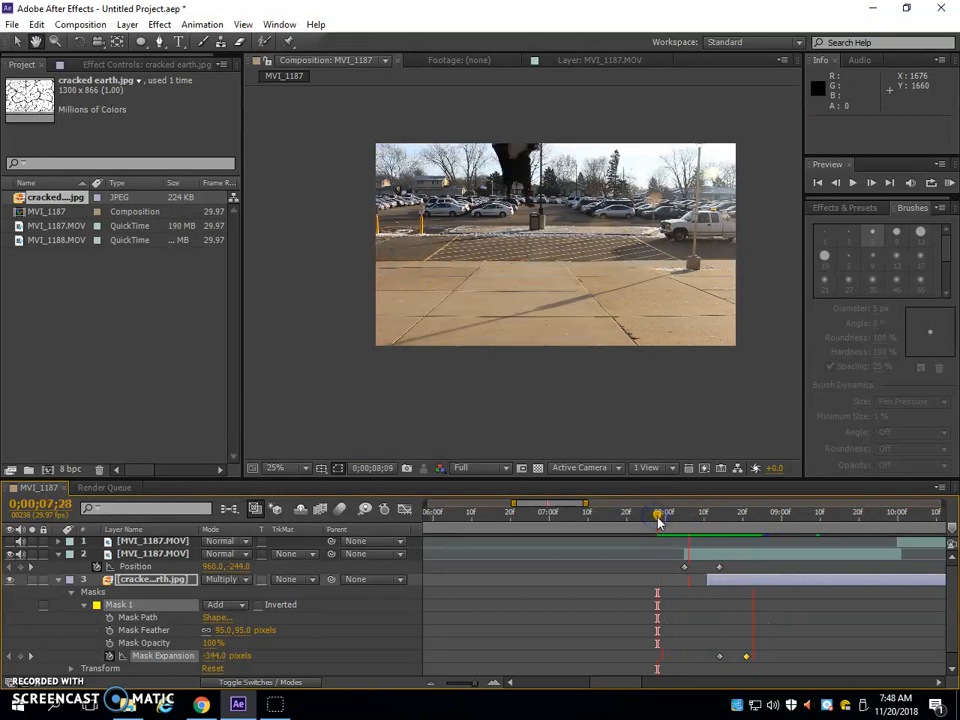
{"action": "key", "text": "space"}
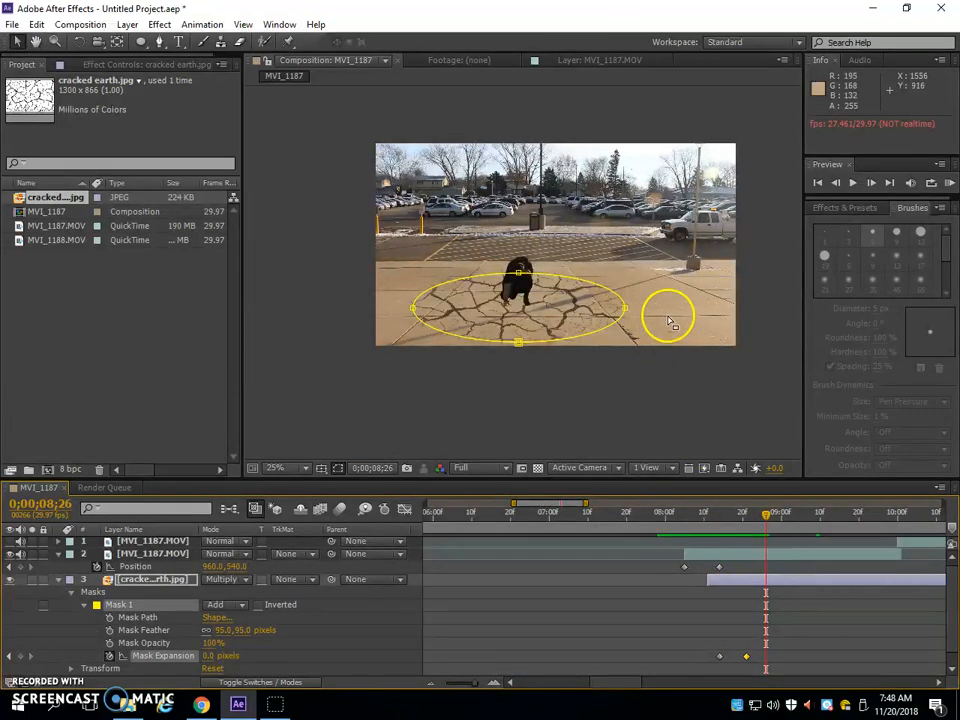
Scrub through the landing and set the topmost MVI_1187.MOV layer's in point to 0;00;10;01
{"action": "left_click", "coordinate": [668, 317]}
{"action": "left_click", "coordinate": [670, 315]}
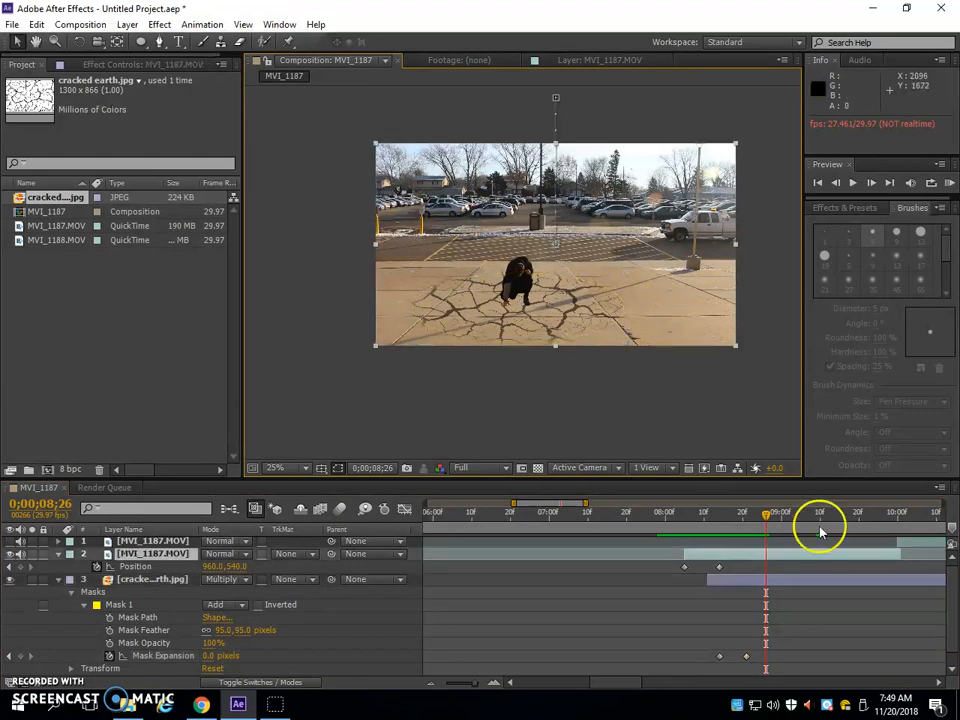
{"action": "left_click_drag", "start_coordinate": [760, 513], "coordinate": [877, 524]}
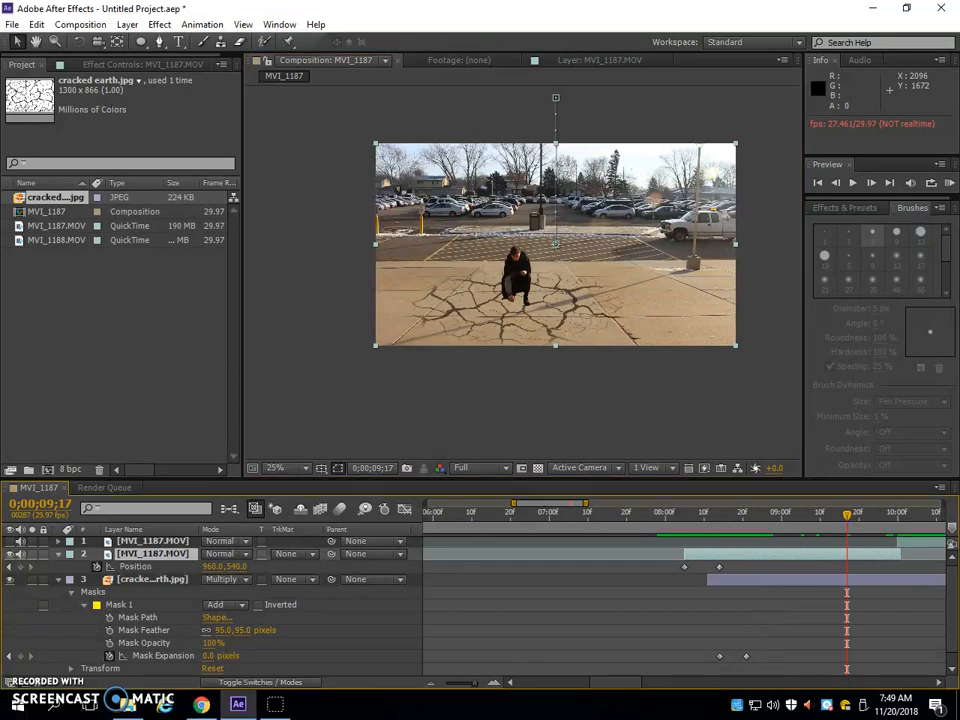
{"action": "left_click", "coordinate": [917, 545]}
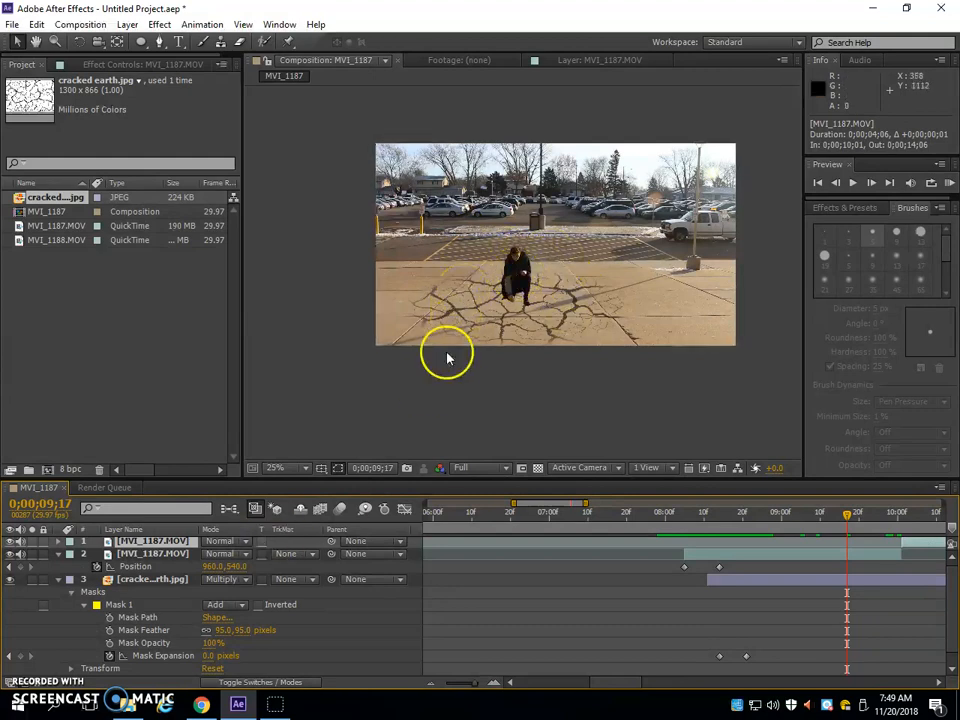
Add an opacity keyframe at 65% to the cracked earth layer at 0;00;09;01
{"action": "left_click", "coordinate": [110, 584]}
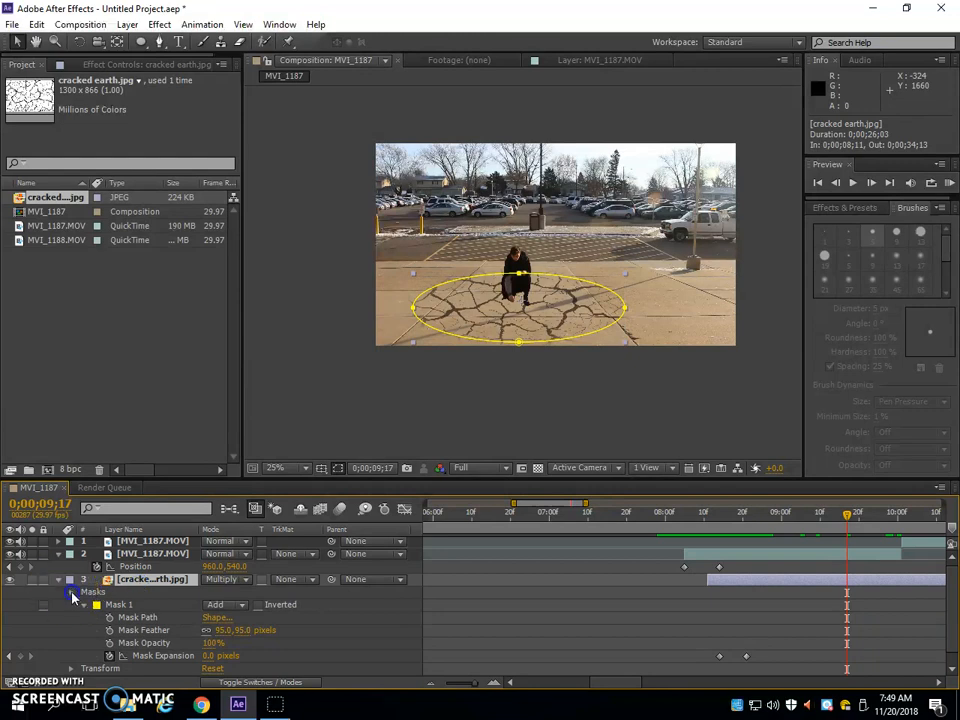
{"action": "left_click", "coordinate": [72, 594]}
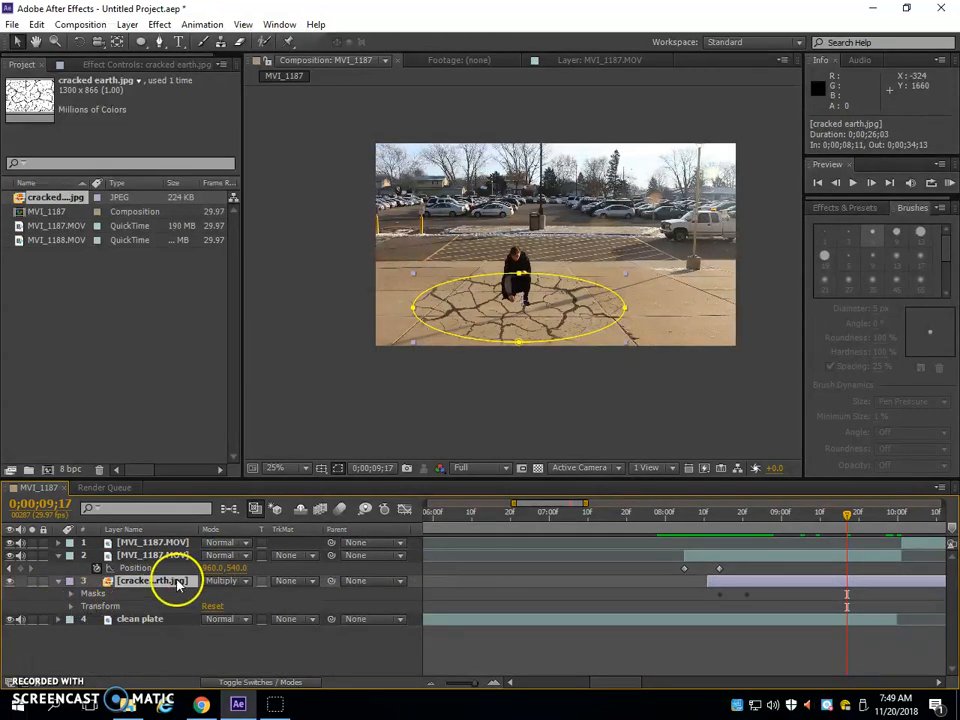
{"action": "left_click", "coordinate": [71, 606]}
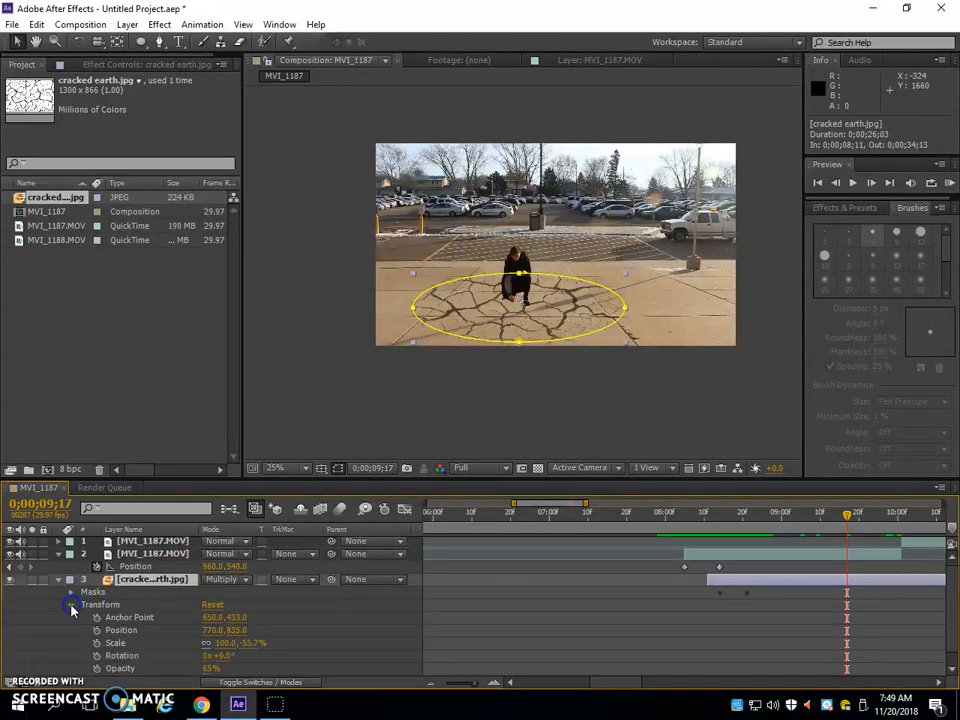
{"action": "scroll", "coordinate": [762, 618], "scroll_direction": "down", "scroll_amount": 1}
{"action": "left_click", "coordinate": [779, 517]}
{"action": "mouse_move", "coordinate": [779, 517]}
{"action": "left_mouse_down"}
{"action": "mouse_move", "coordinate": [753, 521]}
{"action": "mouse_move", "coordinate": [771, 527]}
{"action": "left_mouse_up"}
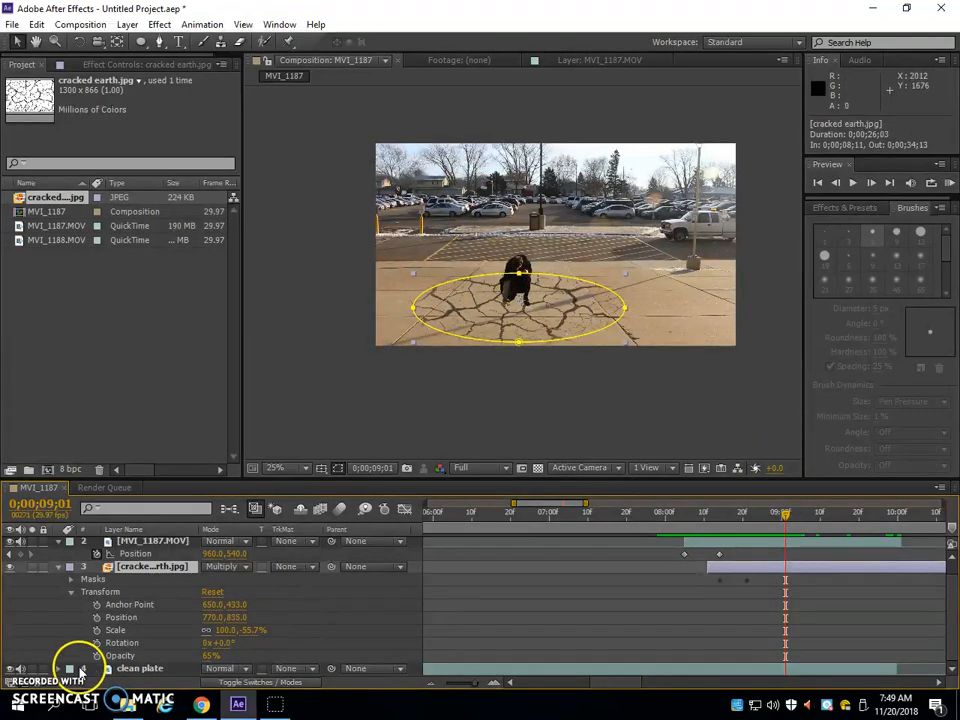
{"action": "left_click", "coordinate": [97, 655]}
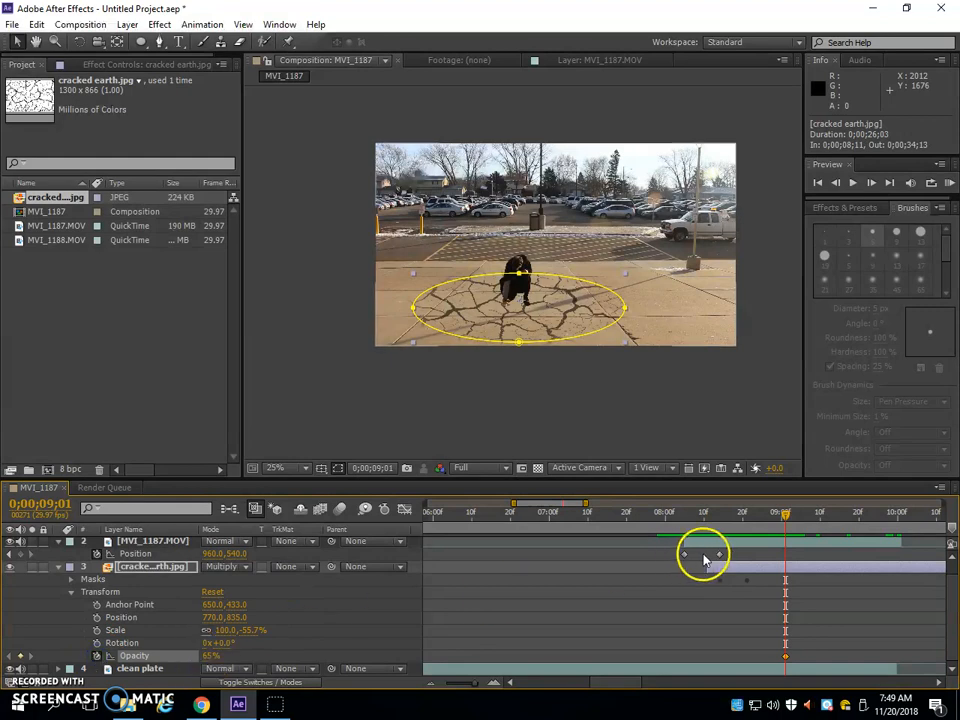
Extend the clean plate layer's end to 0;00;10;01 and keyframe the cracked earth layer's opacity at 0% on that frame
{"action": "left_click", "coordinate": [897, 519]}
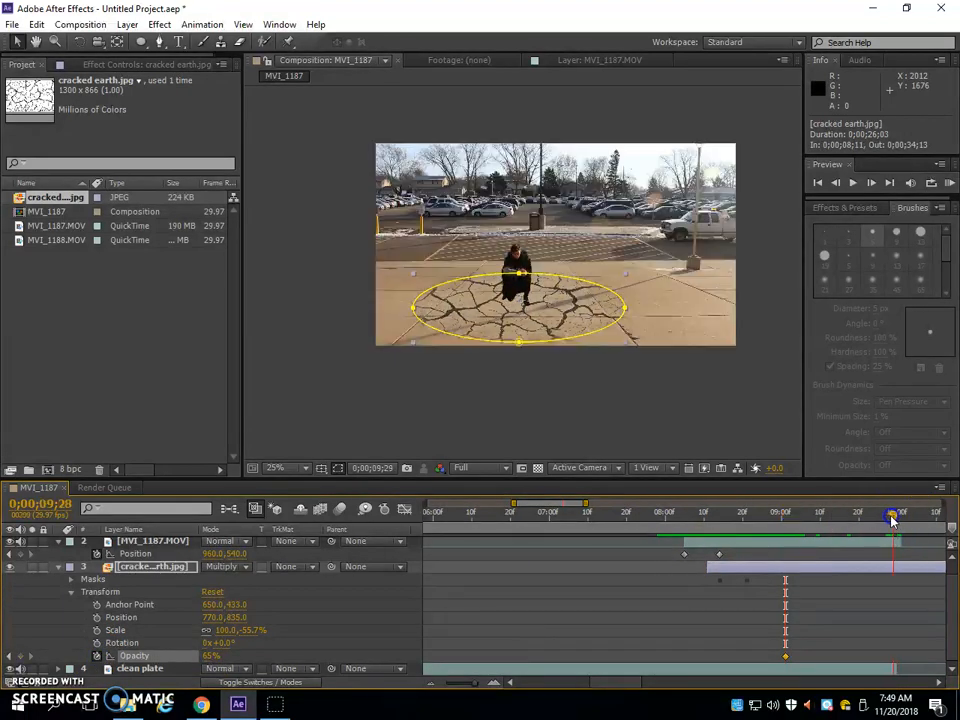
{"action": "left_click_drag", "start_coordinate": [891, 517], "coordinate": [901, 517]}
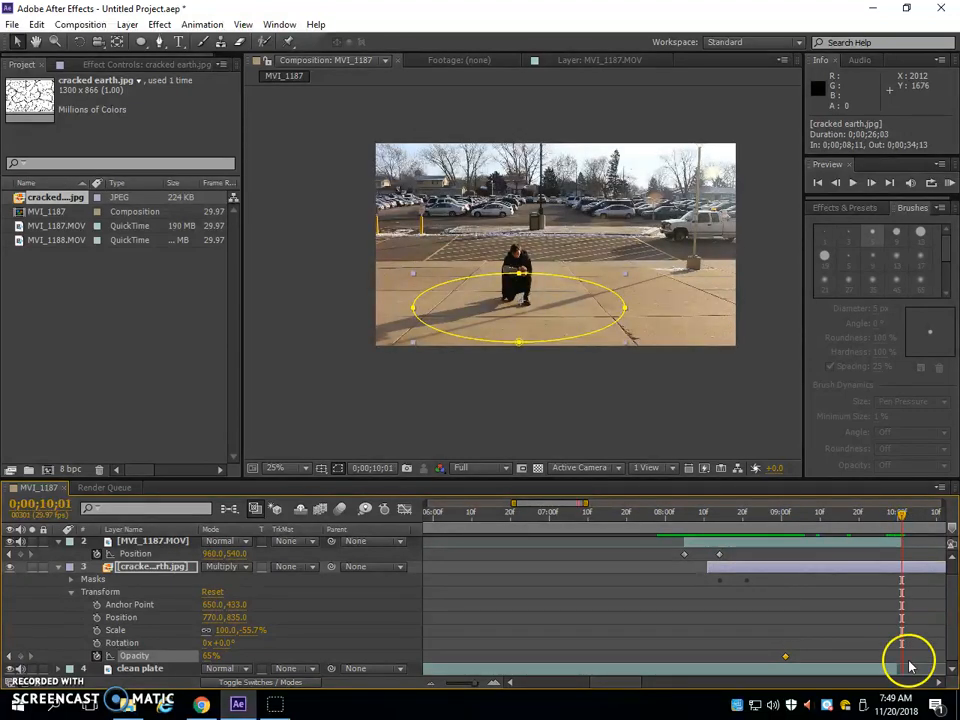
{"action": "left_click", "coordinate": [905, 667]}
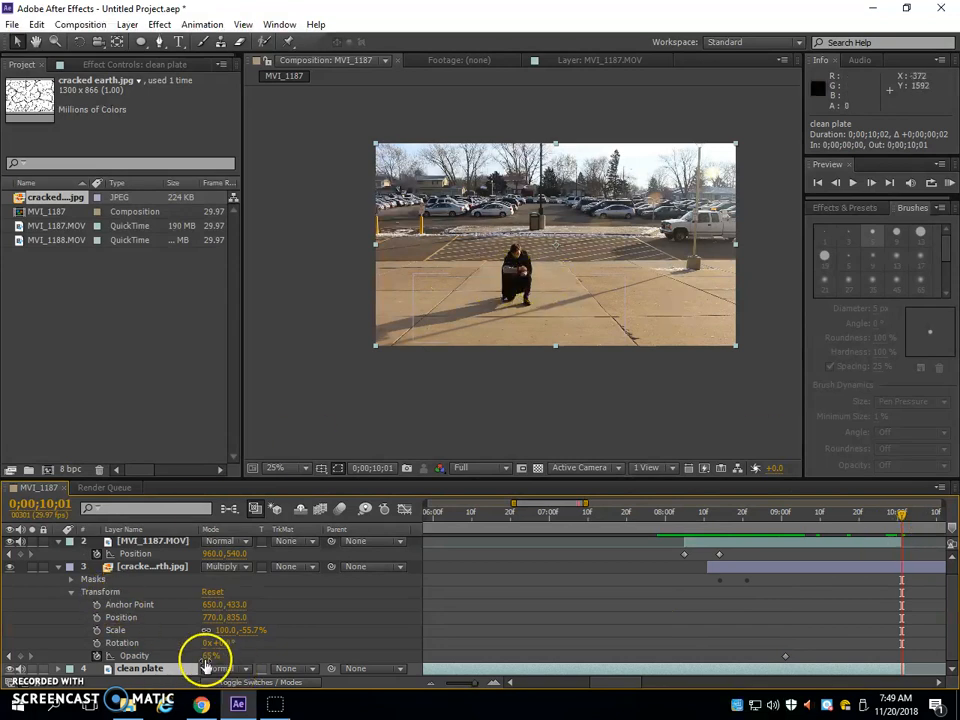
{"action": "left_click_drag", "start_coordinate": [208, 656], "coordinate": [66, 662]}
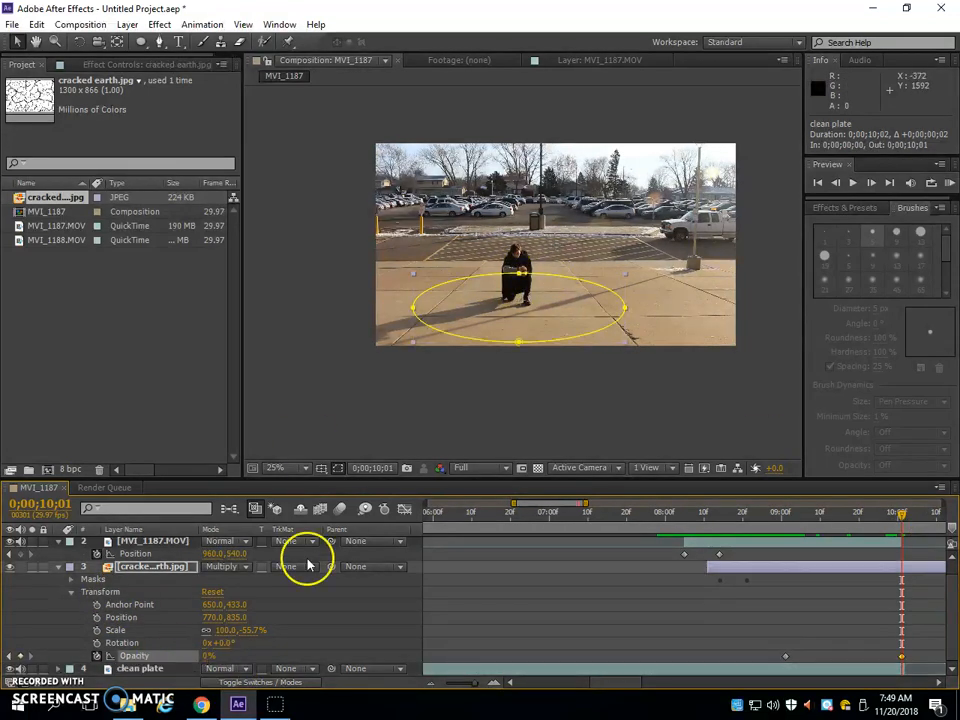
{"action": "left_click", "coordinate": [771, 515]}
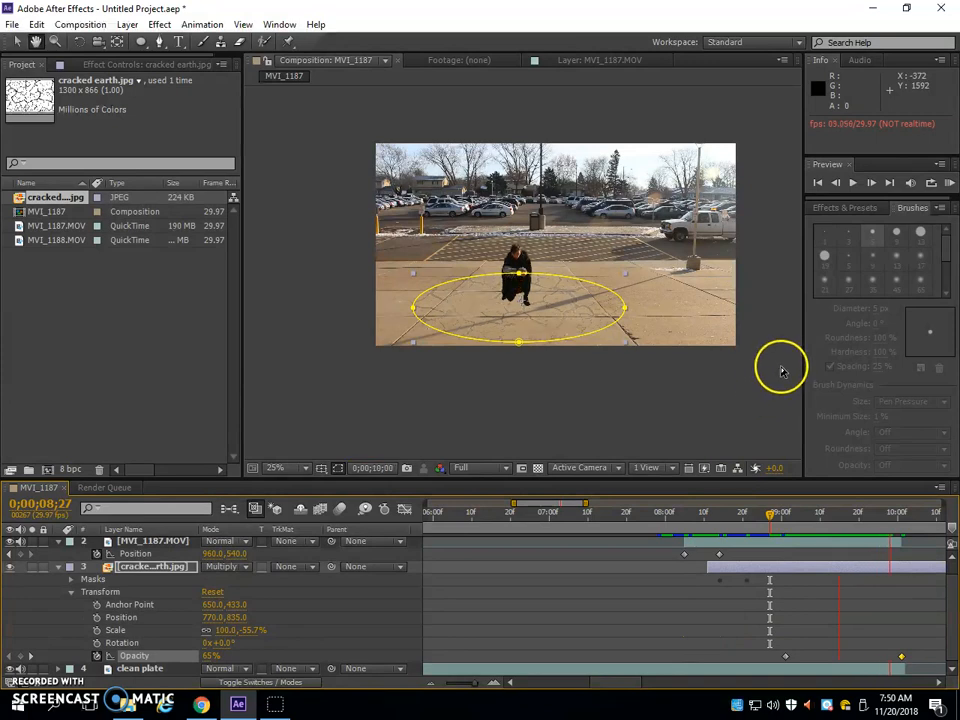
Preview the crack fade-out after the landing and show the composition's full duration in the timeline
{"action": "left_click", "coordinate": [769, 400]}
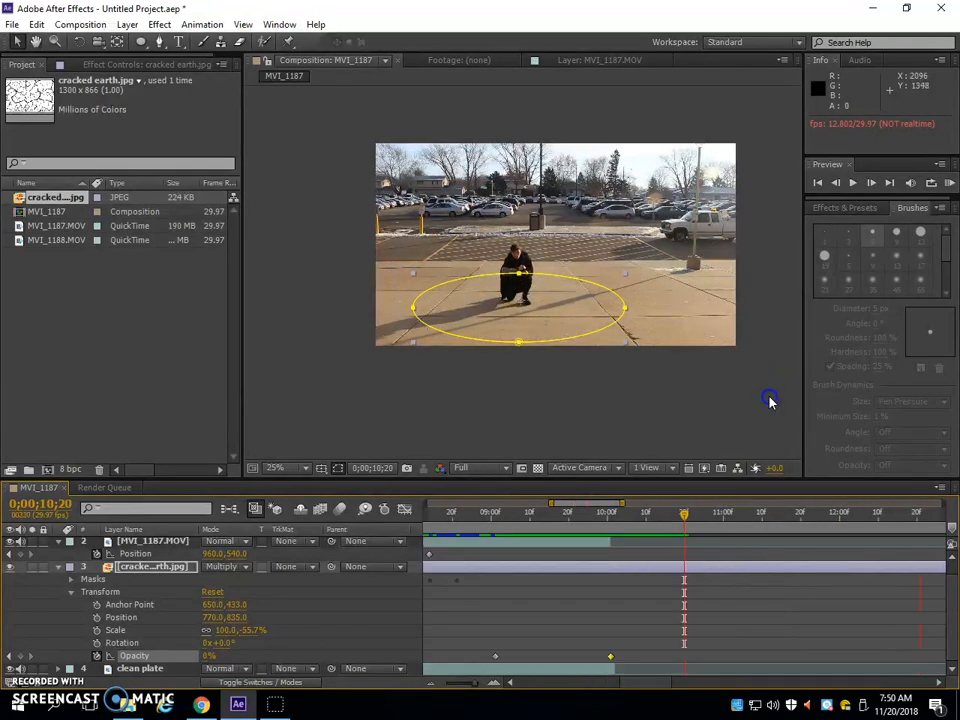
{"action": "key", "text": "space"}
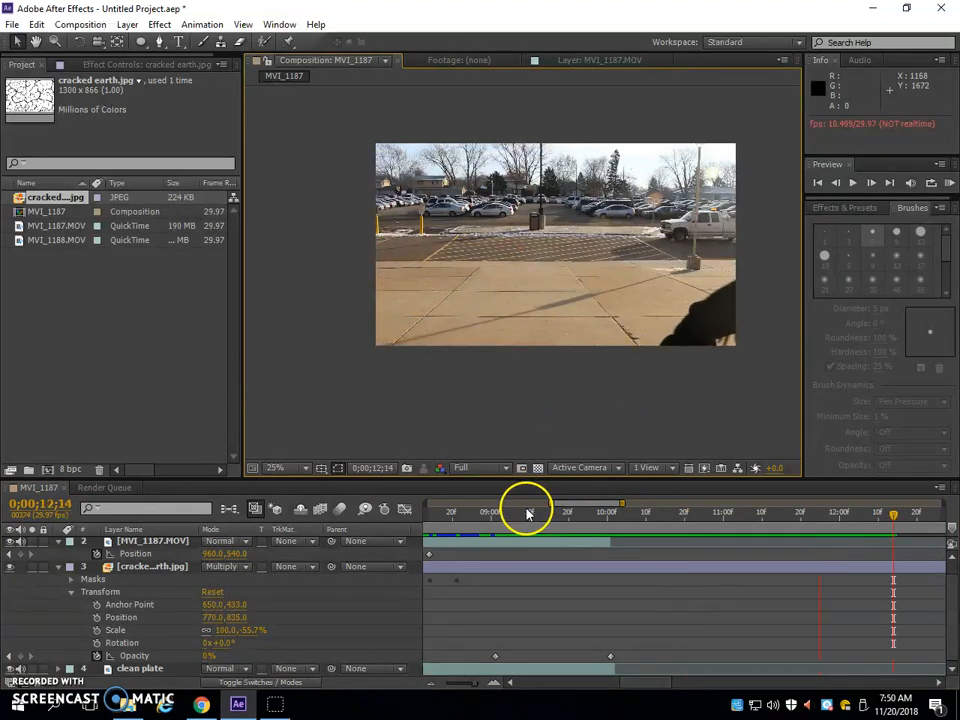
{"action": "left_click_drag", "start_coordinate": [552, 504], "coordinate": [388, 506]}
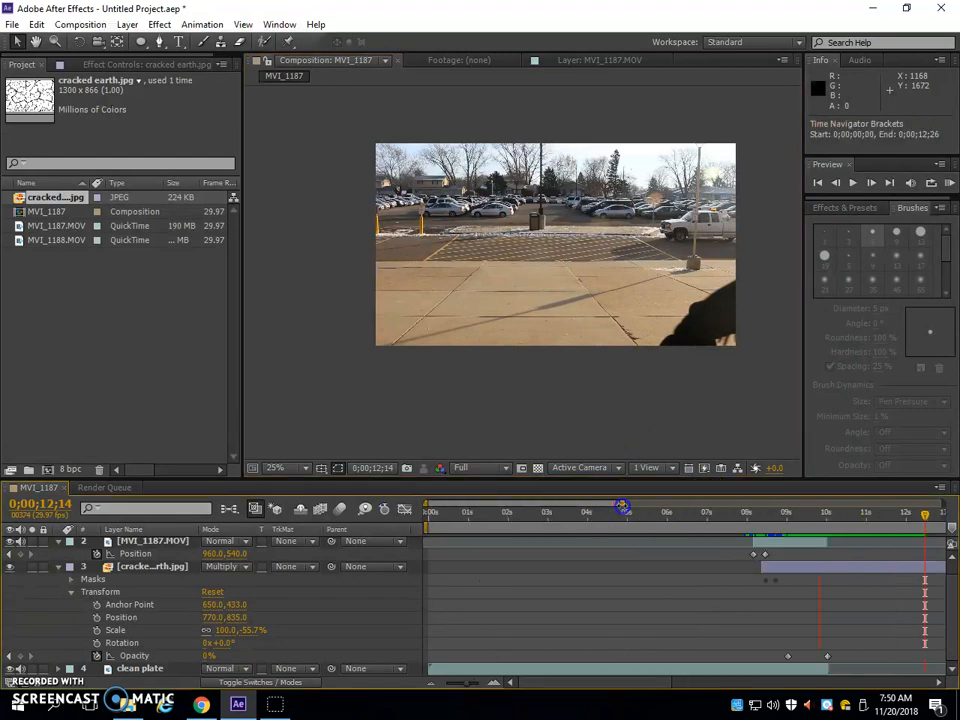
{"action": "left_click_drag", "start_coordinate": [621, 506], "coordinate": [940, 506]}
{"action": "scroll", "coordinate": [874, 600], "scroll_direction": "up", "scroll_amount": 1}
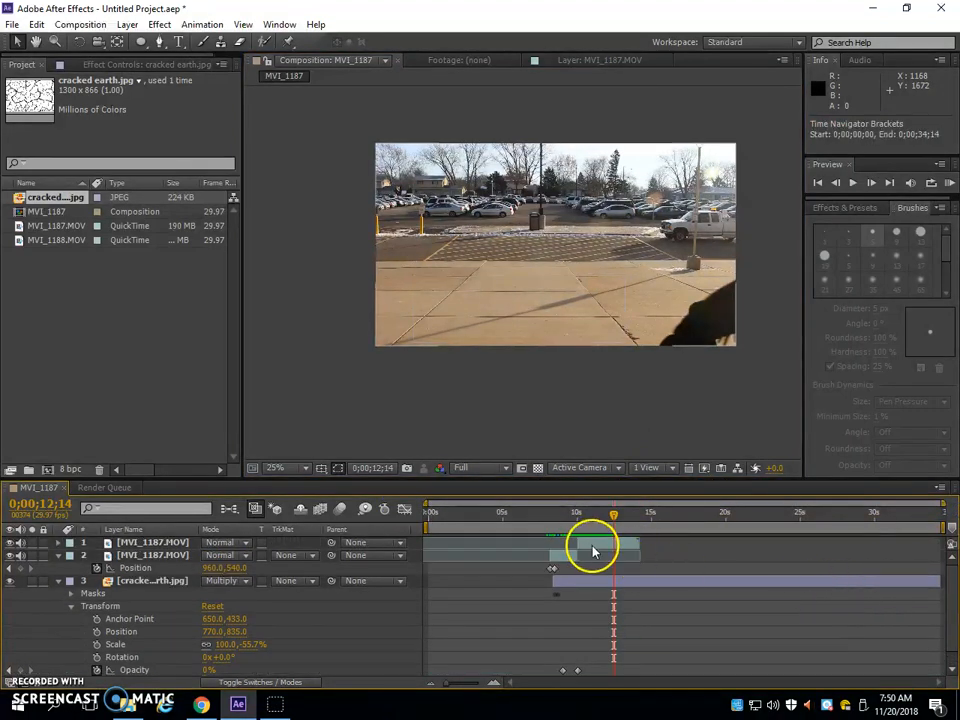
Move the topmost MVI_1187.MOV layer later in time to open a gap after 0;00;10;01 for the MVI_1188.MOV clip
{"action": "left_click", "coordinate": [18, 240]}
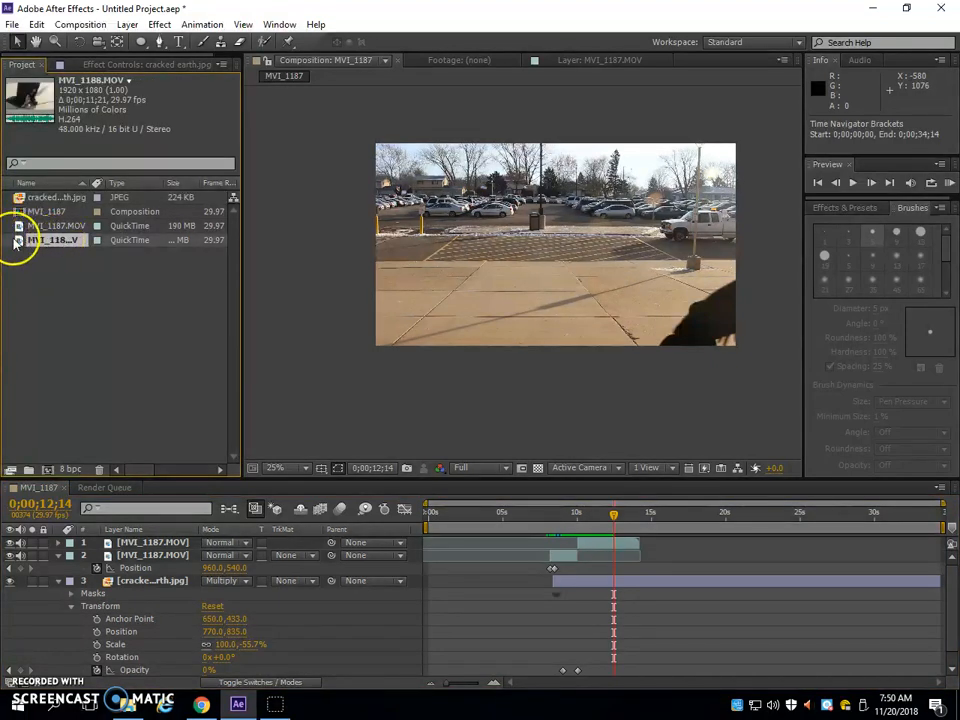
{"action": "left_click", "coordinate": [576, 514]}
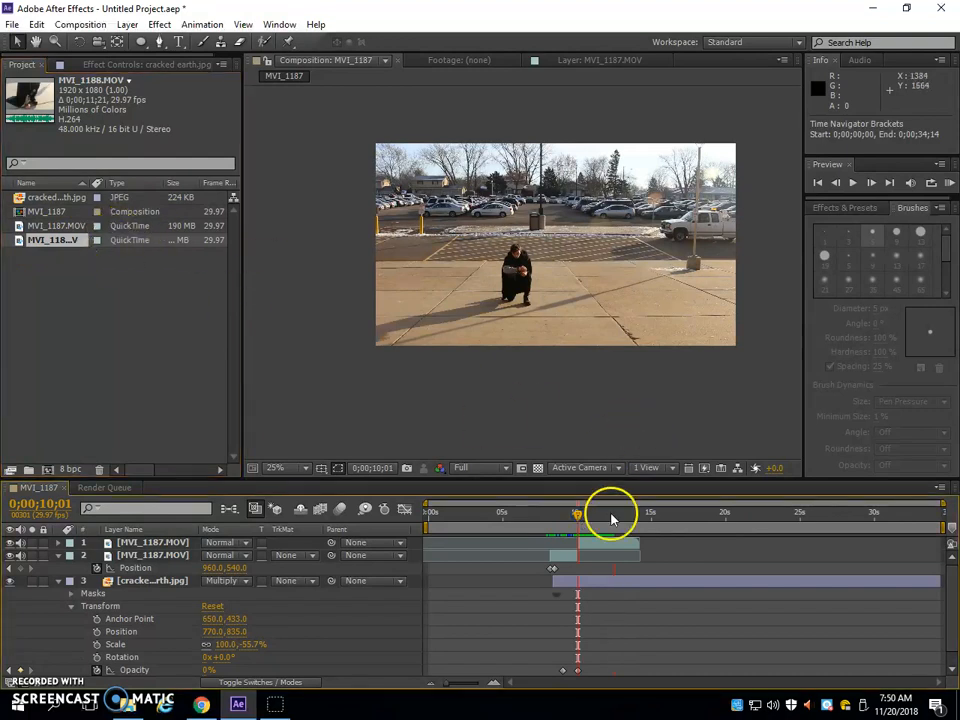
{"action": "left_click_drag", "start_coordinate": [593, 546], "coordinate": [657, 544]}
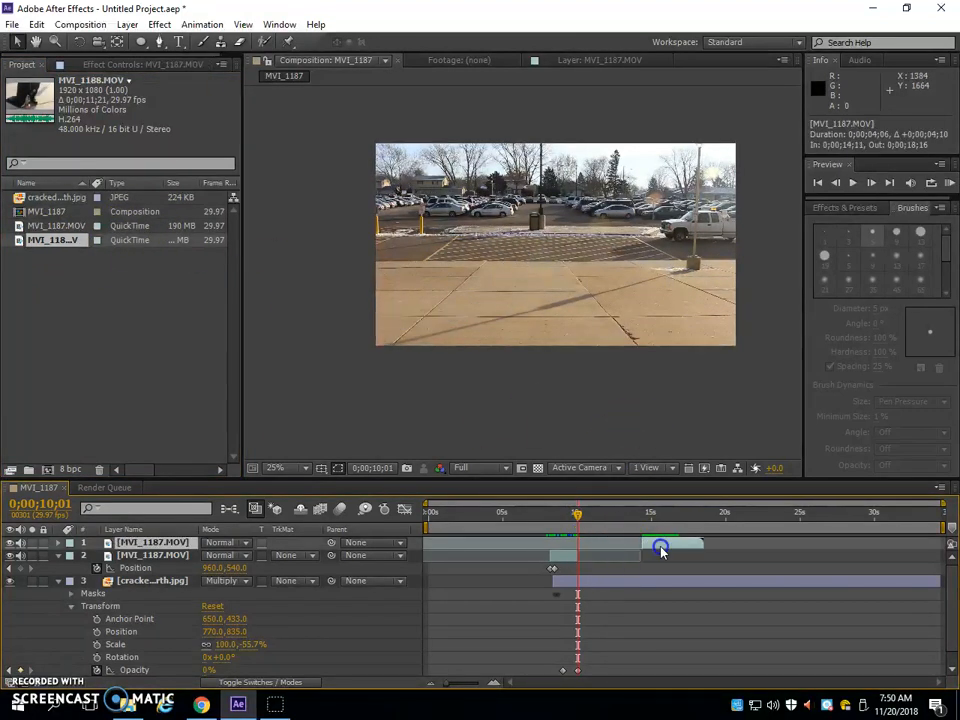
Add MVI_1188.MOV beneath the topmost layer and trim it to run from 0;00;10;01 to 0;00;11;26
{"action": "left_click_drag", "start_coordinate": [20, 245], "coordinate": [598, 561]}
{"action": "left_click_drag", "start_coordinate": [576, 510], "coordinate": [646, 519]}
{"action": "left_click_drag", "start_coordinate": [578, 555], "coordinate": [604, 521]}
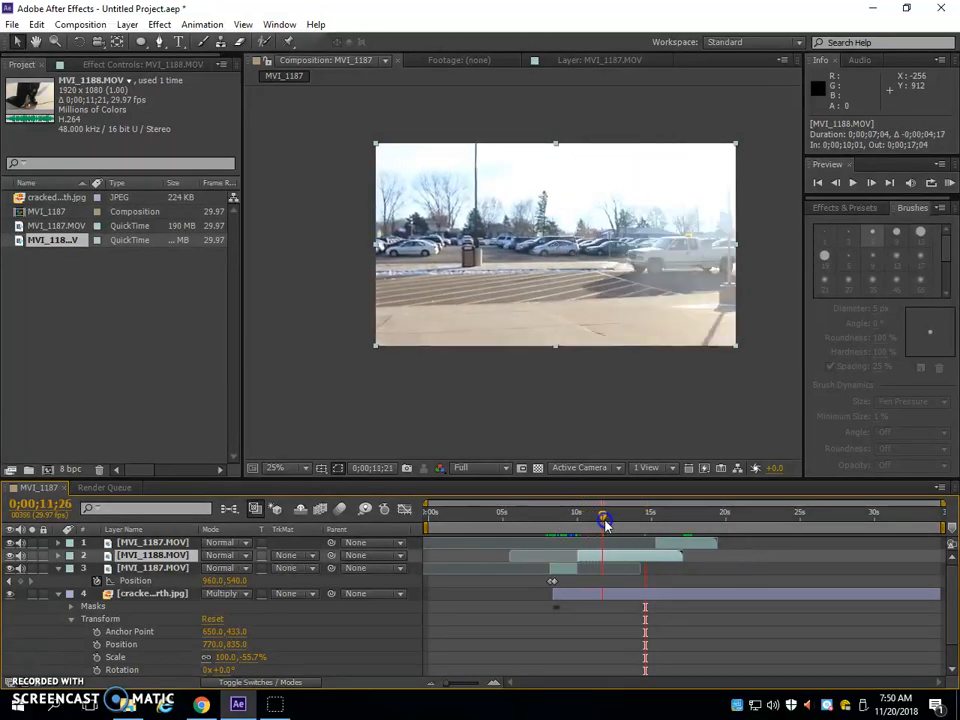
{"action": "left_click_drag", "start_coordinate": [682, 558], "coordinate": [611, 557]}
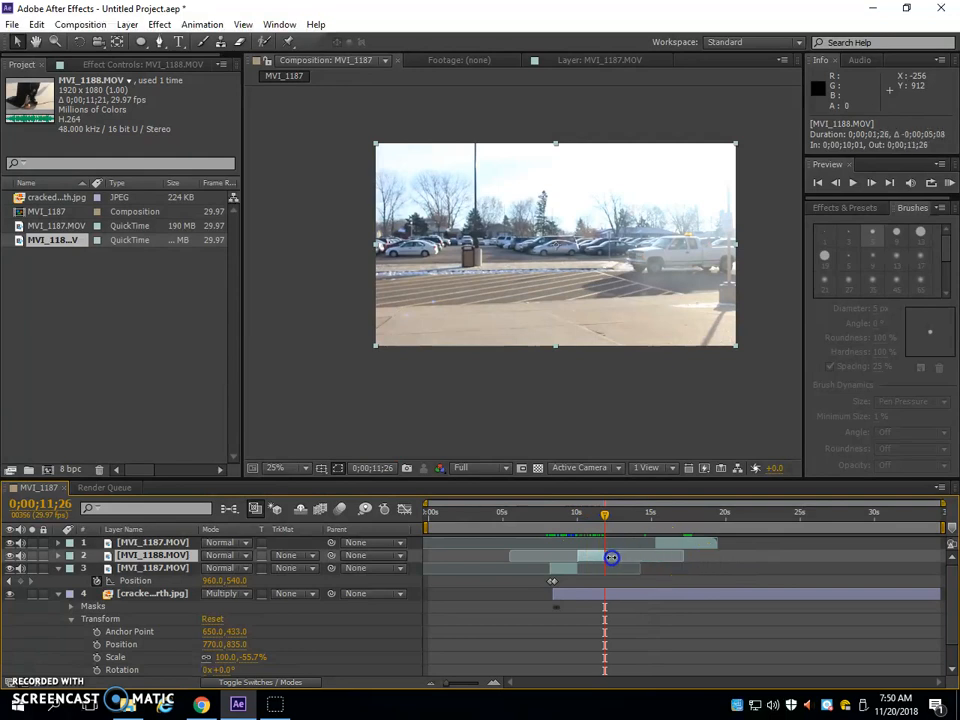
Move the topmost MVI_1187.MOV layer back to start where the MVI_1188.MOV clip ends, and preview the sequence from 0;00;06;09
{"action": "left_click_drag", "start_coordinate": [674, 547], "coordinate": [629, 551]}
{"action": "left_click_drag", "start_coordinate": [553, 521], "coordinate": [518, 524]}
{"action": "key", "text": "space"}
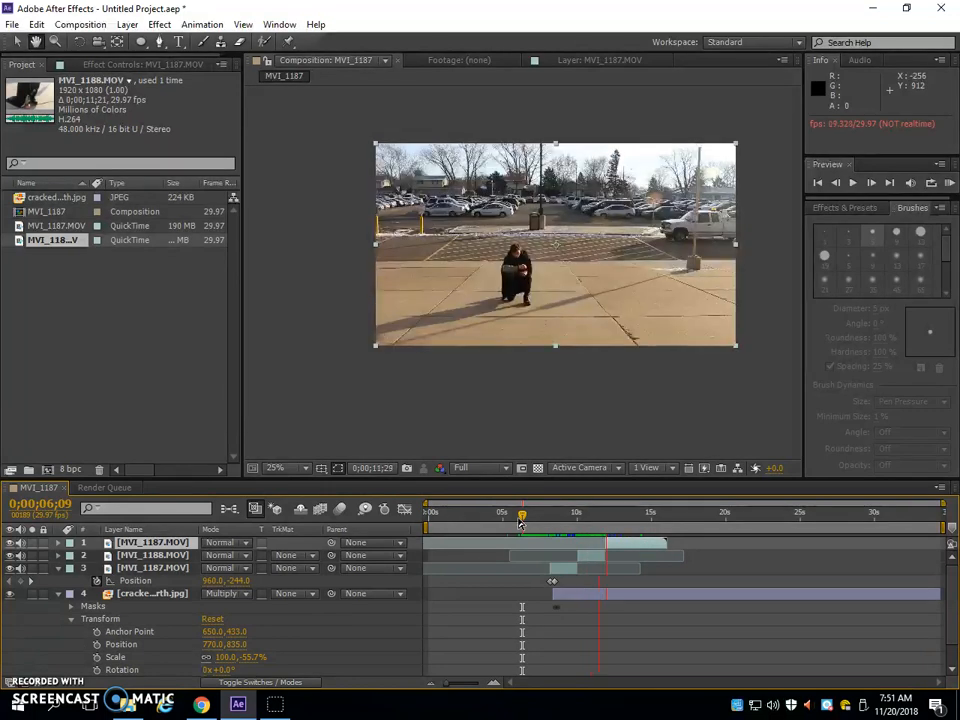
Trim more off the start of the topmost MVI_1187.MOV layer and slide it back to meet the MVI_1188.MOV clip's end
{"action": "left_click", "coordinate": [548, 516]}
{"action": "left_click_drag", "start_coordinate": [618, 515], "coordinate": [623, 547]}
{"action": "left_click", "coordinate": [606, 544]}
Set the work area's end to 0;00;14;22 and preview the edited sequence from 0;00;07;19
{"action": "left_click_drag", "start_coordinate": [948, 533], "coordinate": [658, 555]}
{"action": "left_click_drag", "start_coordinate": [623, 519], "coordinate": [540, 524]}
{"action": "left_click", "coordinate": [60, 630]}
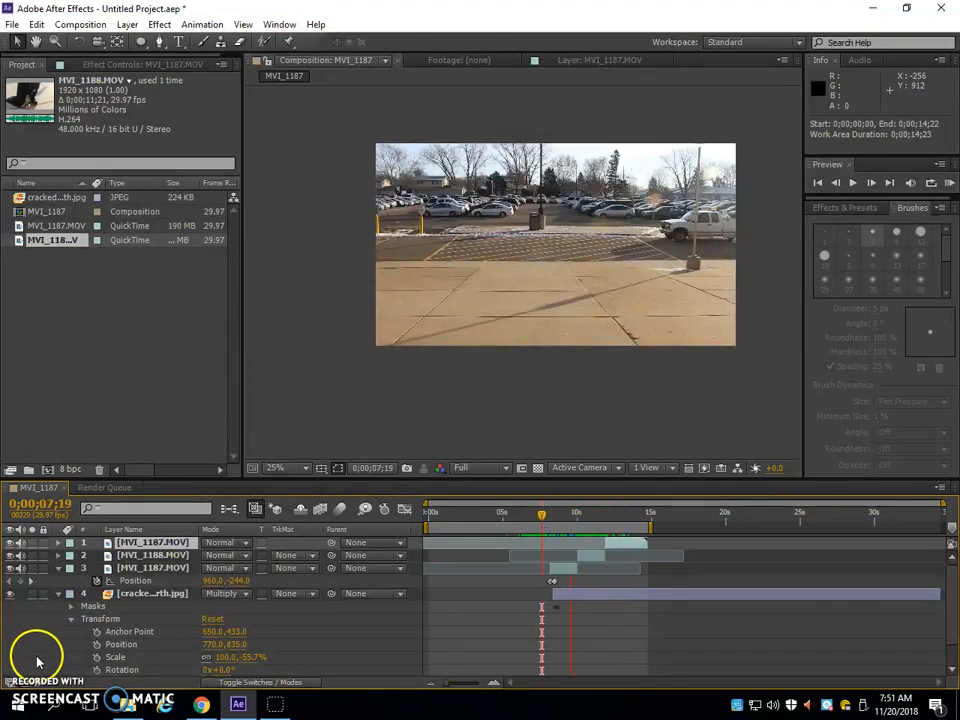